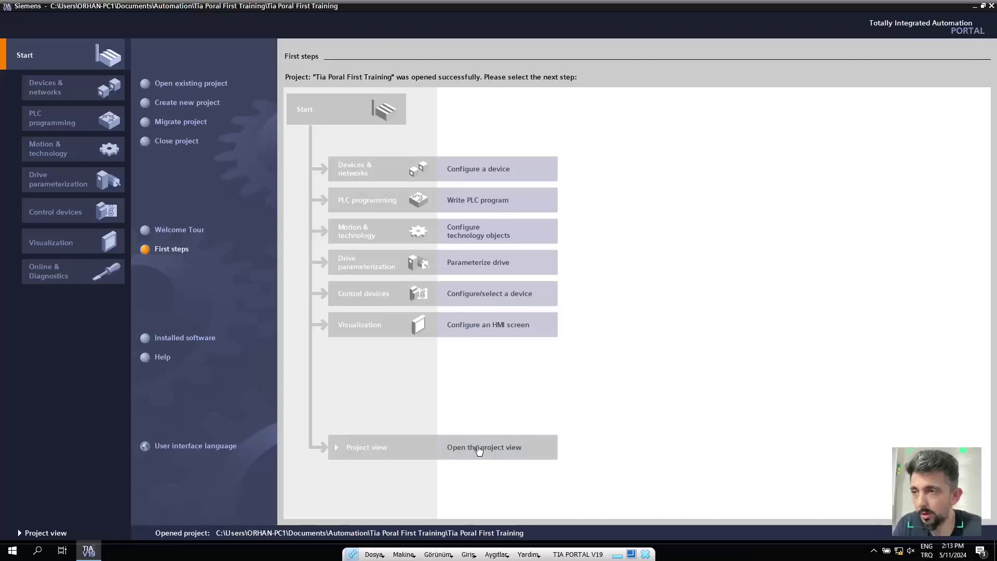
# Step: Open the project view and select the 01_PLC_LEFT station in the project tree
pyautogui.click(485, 447)
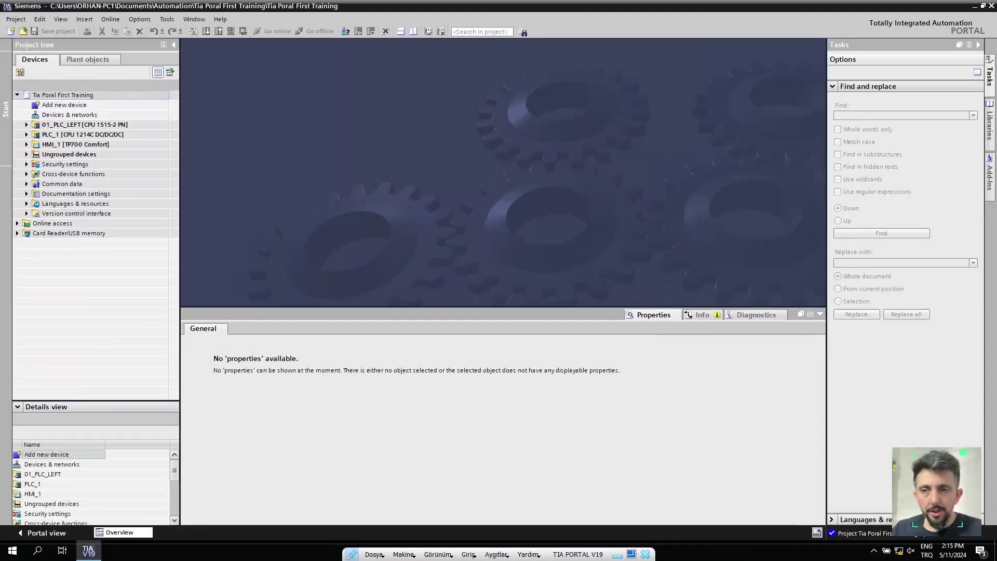
pyautogui.click(94, 125)
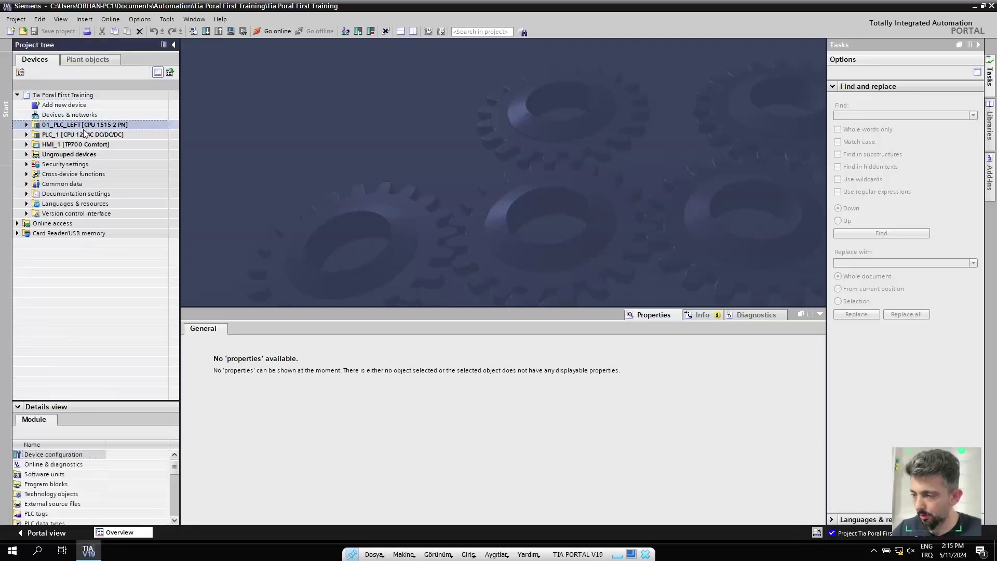
pyautogui.click(85, 135)
pyautogui.click(80, 125)
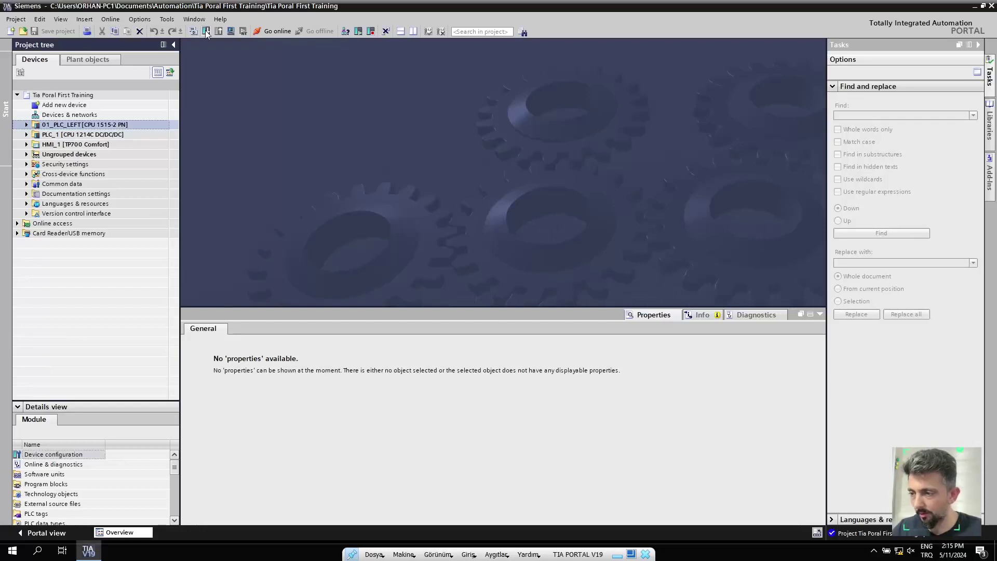
# Step: Compile the 01_PLC_LEFT station and inspect the error message in the compile results
pyautogui.click(110, 20)
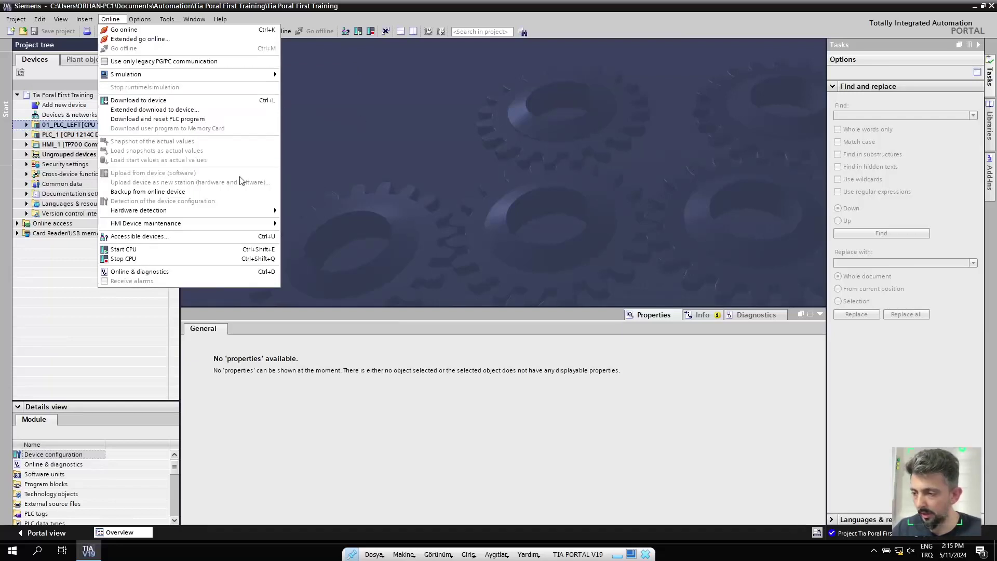
pyautogui.click(64, 126)
pyautogui.click(64, 125)
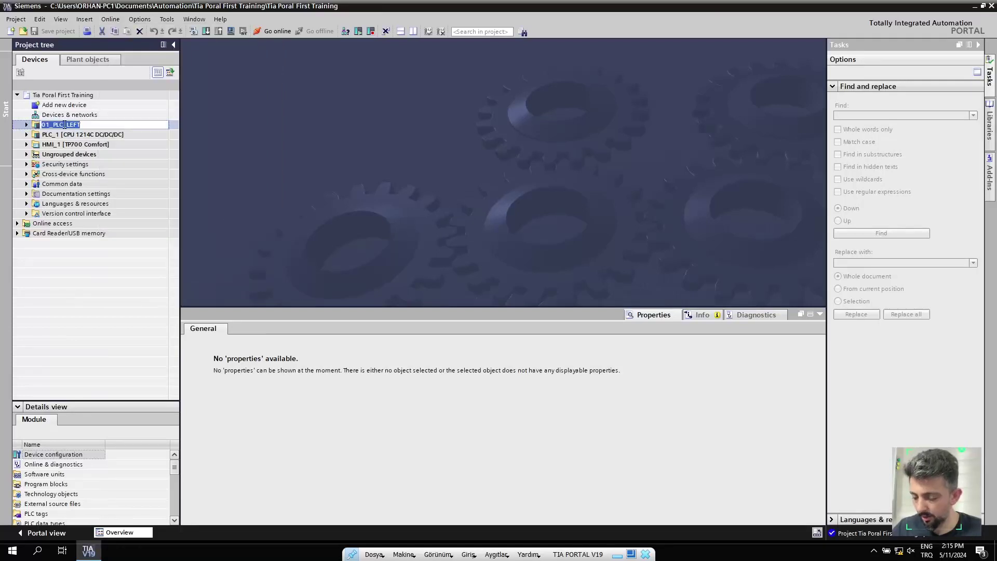
pyautogui.press('Return')
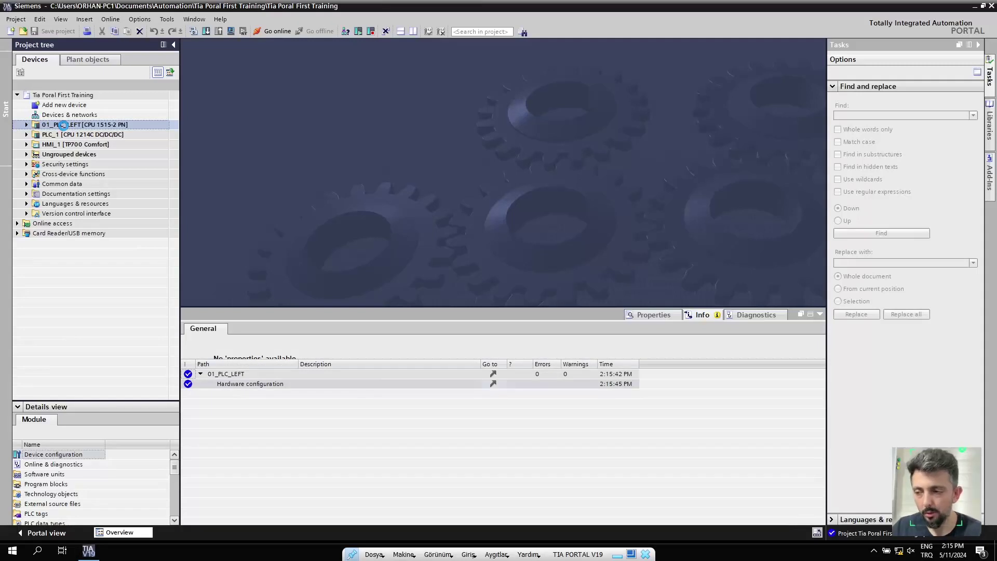
pyautogui.hotkey('ctrl', 'b')
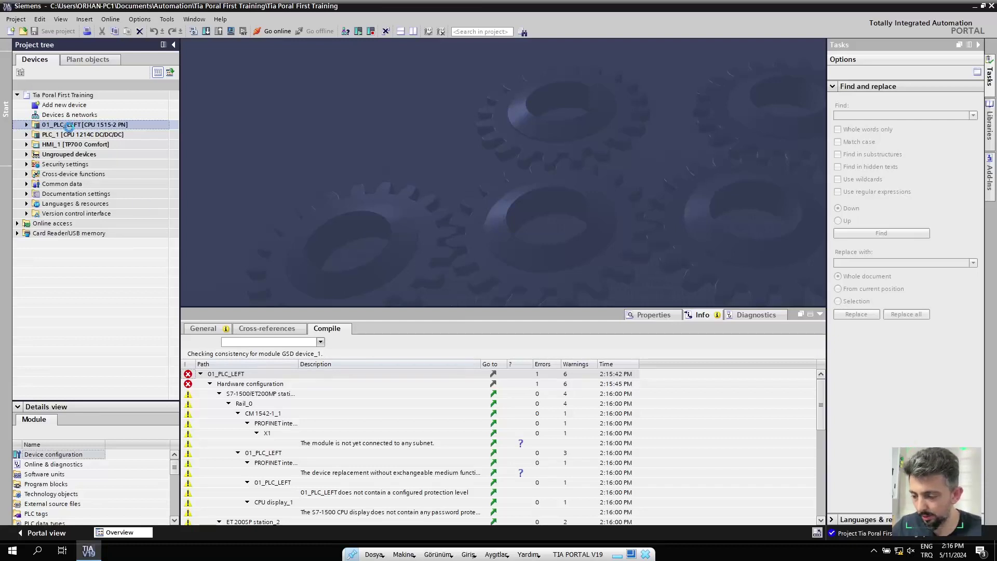
pyautogui.moveTo(823, 454); pyautogui.dragTo(825, 476)
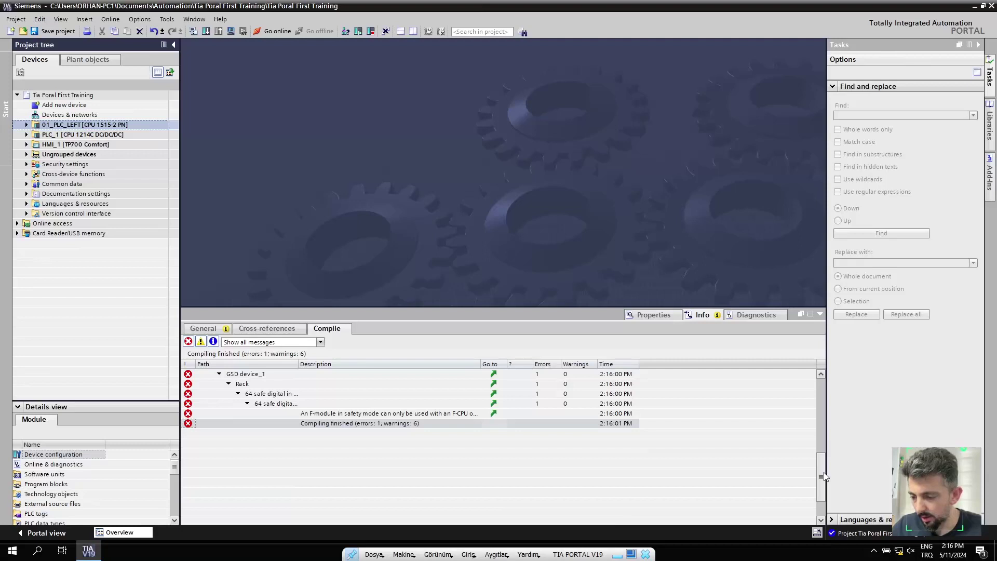
pyautogui.click(437, 416)
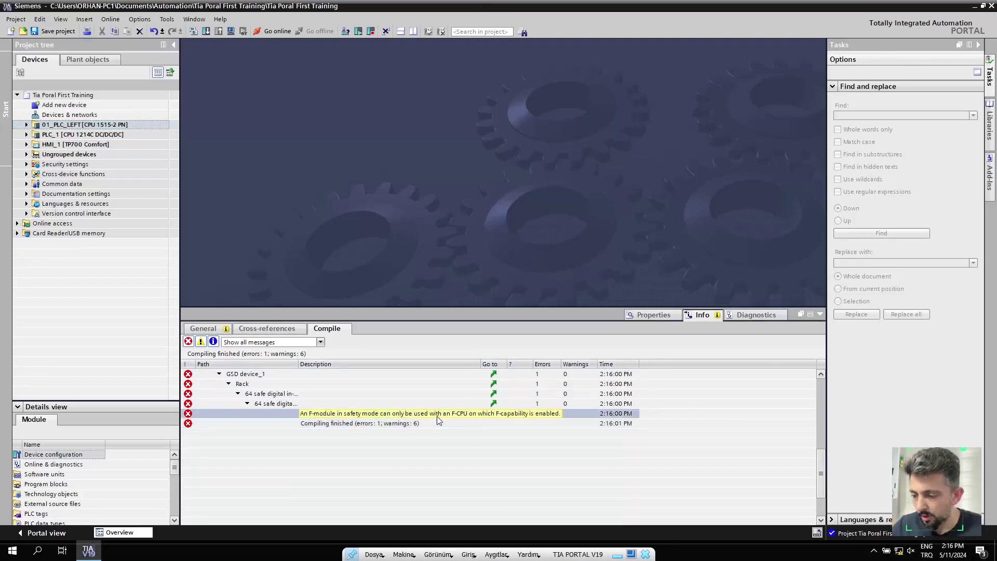
# Step: Delete the KRC5 KUKA device and the GSD device from the network view of Devices & networks
pyautogui.doubleClick(87, 116)
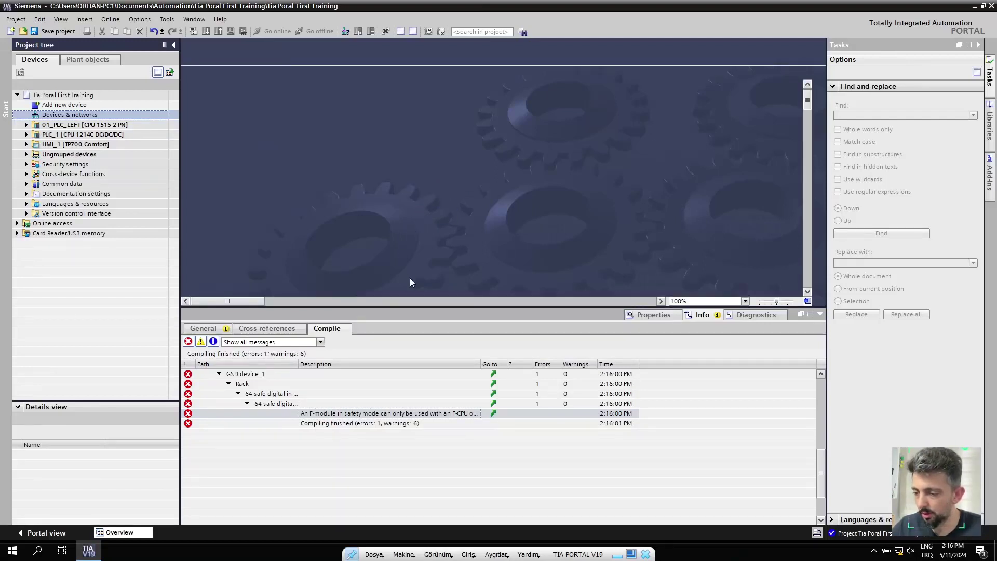
pyautogui.click(586, 235)
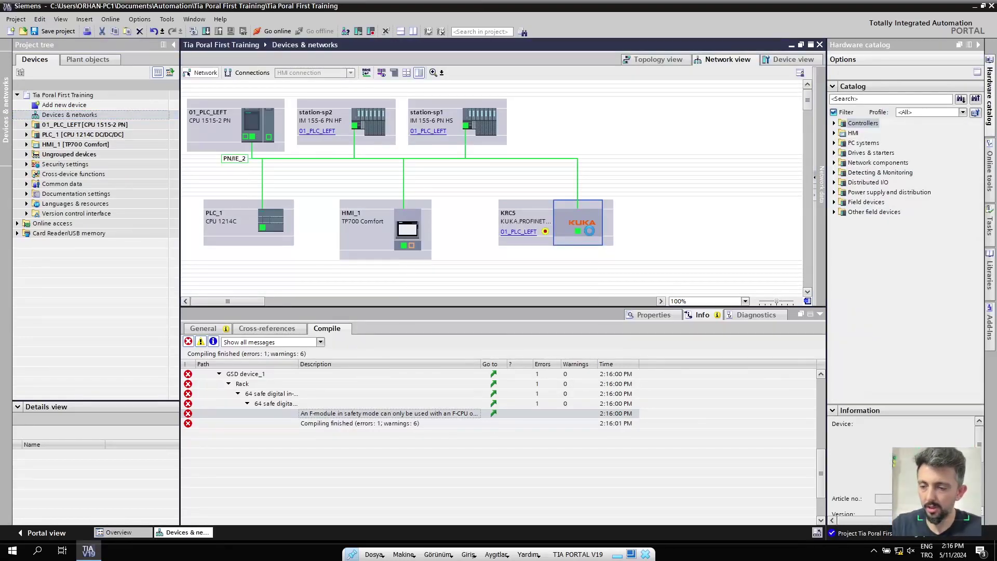
pyautogui.press('Delete')
pyautogui.click(531, 301)
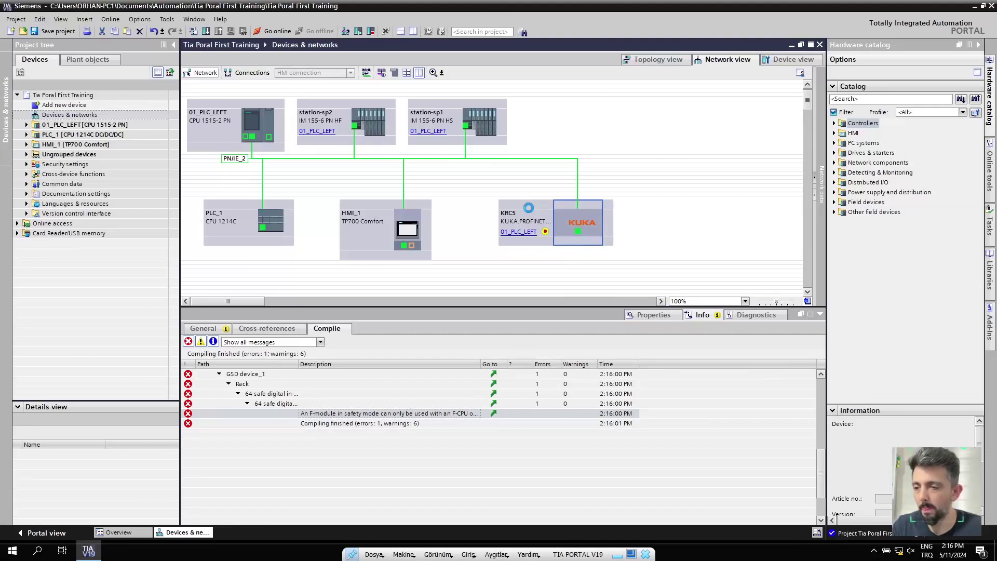
pyautogui.click(533, 210)
pyautogui.press('Delete')
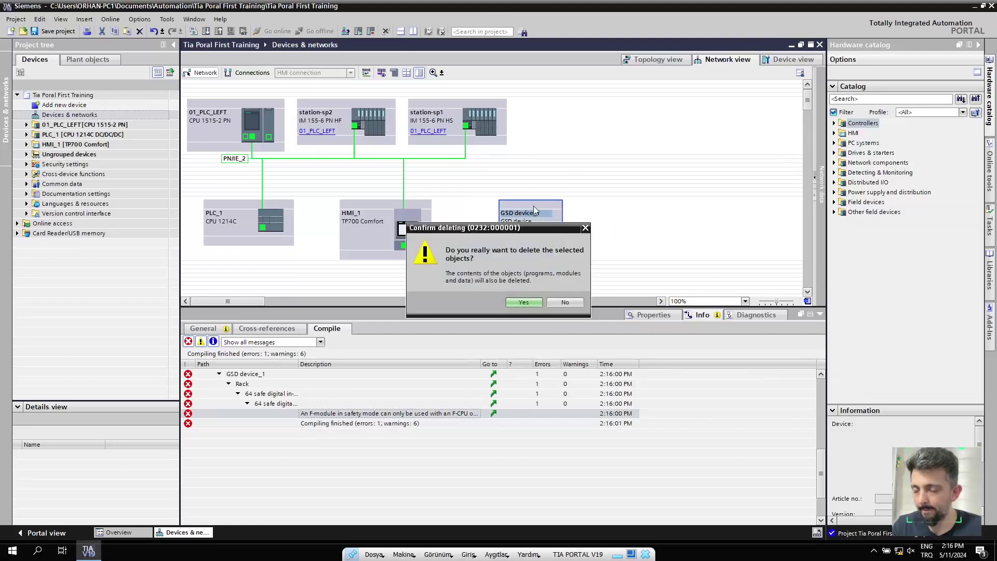
pyautogui.click(526, 304)
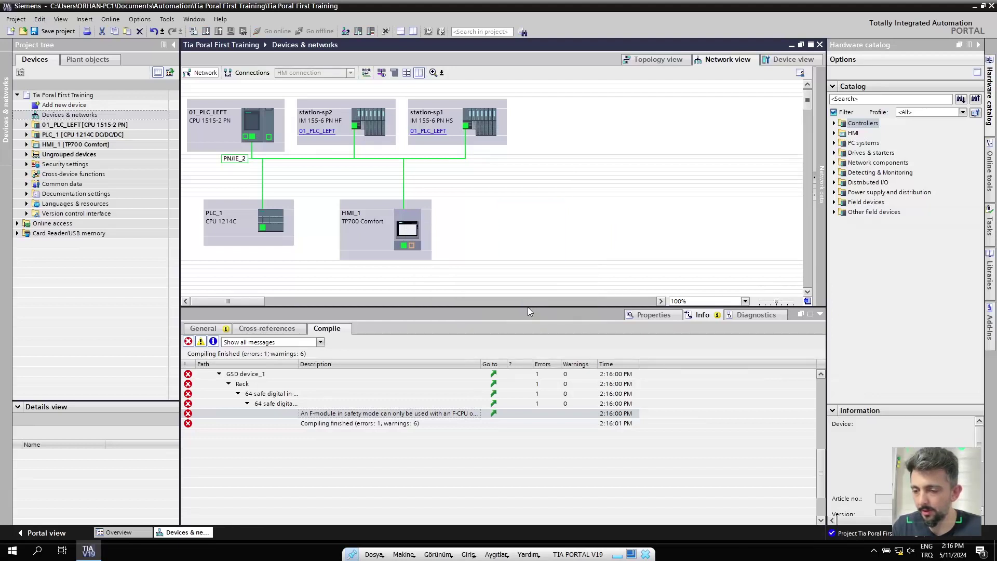
# Step: Save the project and recompile the 01_PLC_LEFT station
pyautogui.click(36, 33)
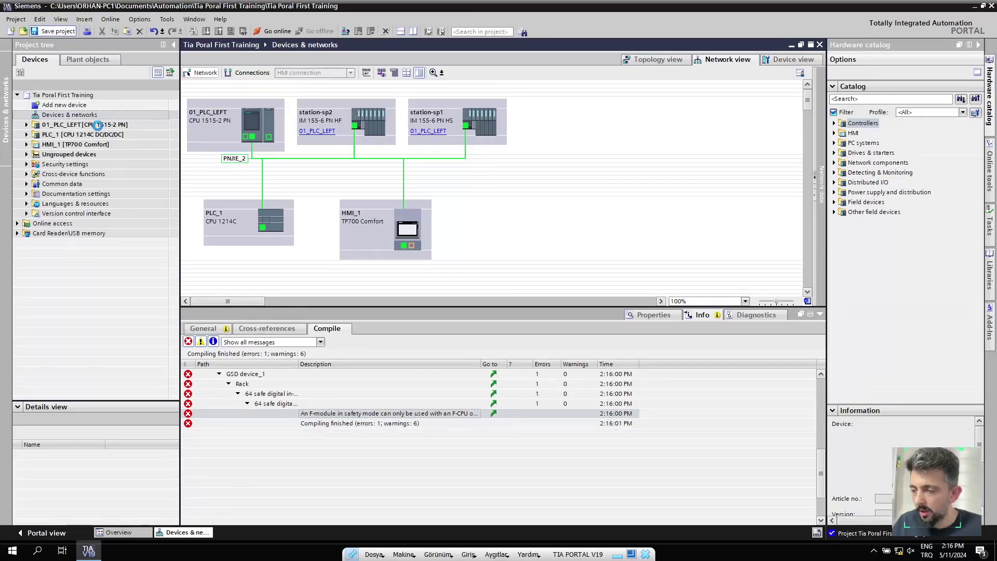
pyautogui.click(98, 126)
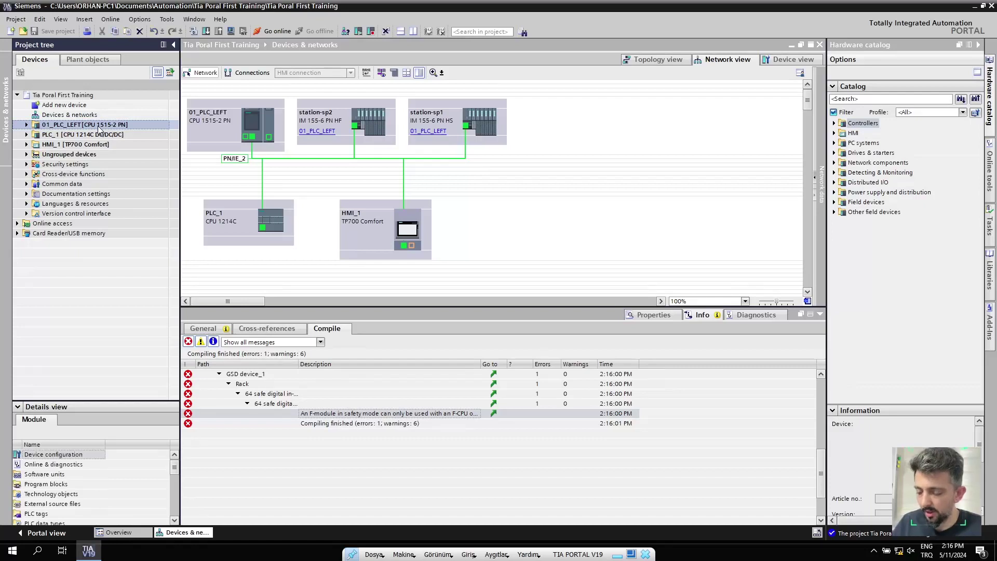
pyautogui.hotkey('ctrl', 'b')
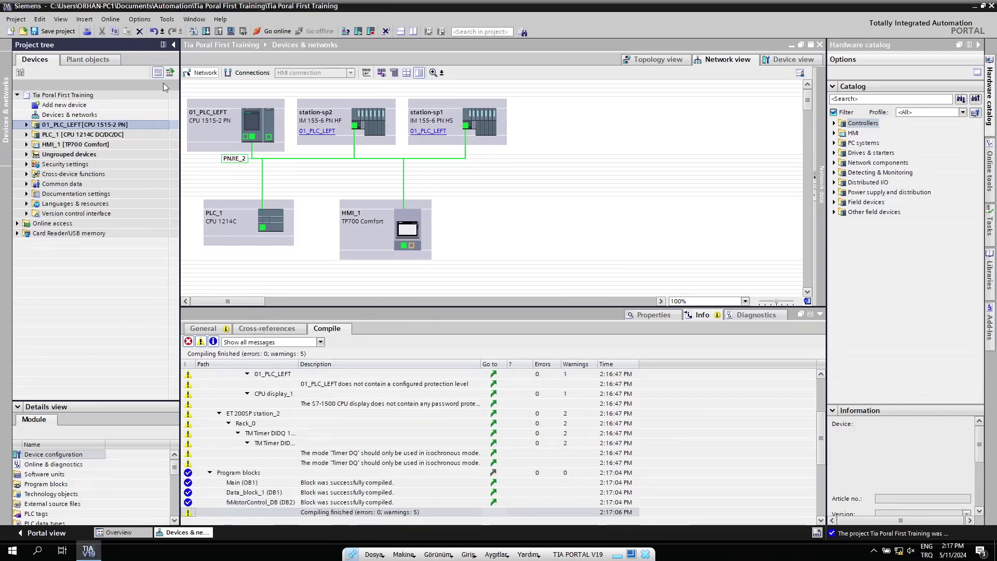
# Step: Review the load preview and the extended download connection settings for 01_PLC_LEFT, closing both without loading
pyautogui.click(207, 31)
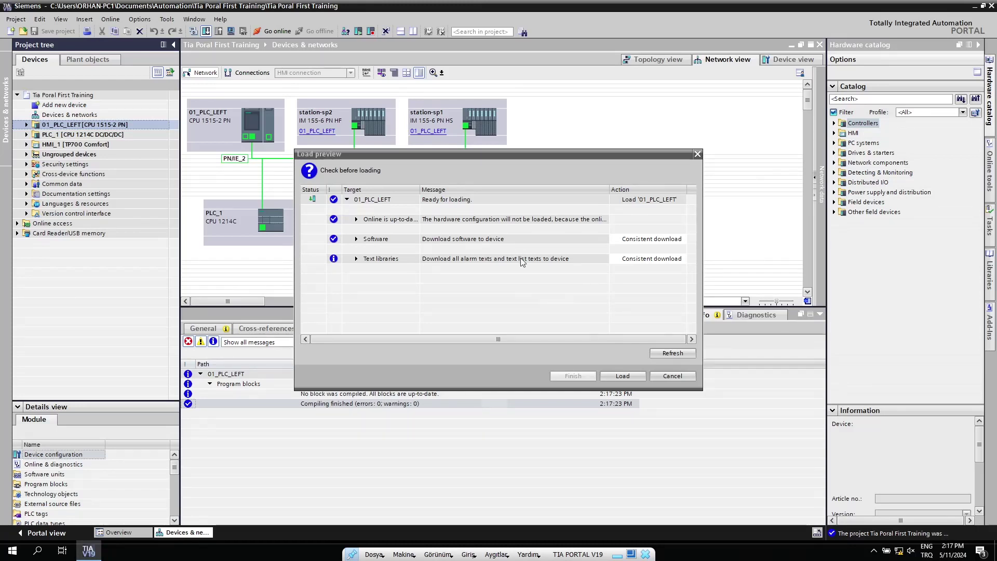
pyautogui.click(686, 378)
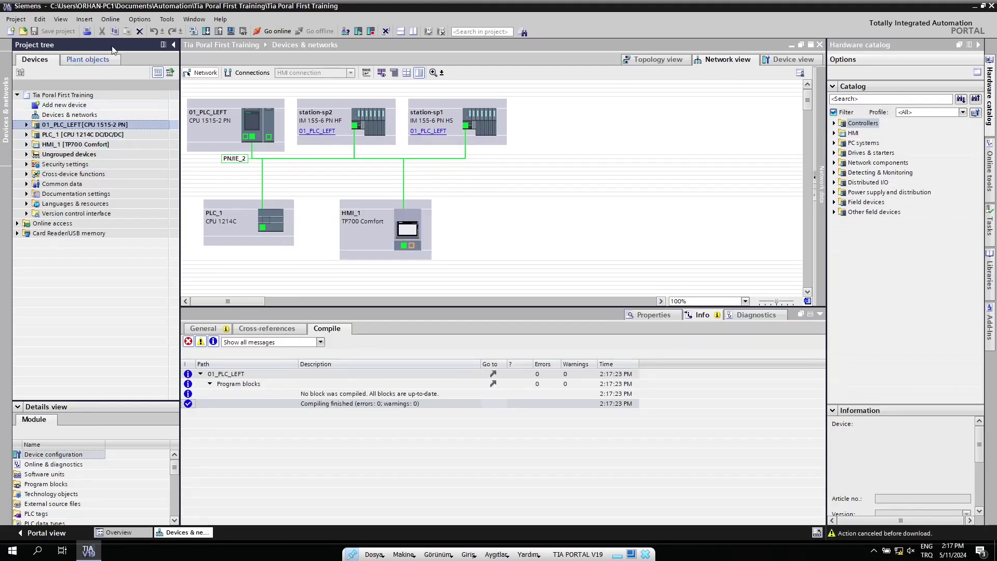
pyautogui.click(111, 20)
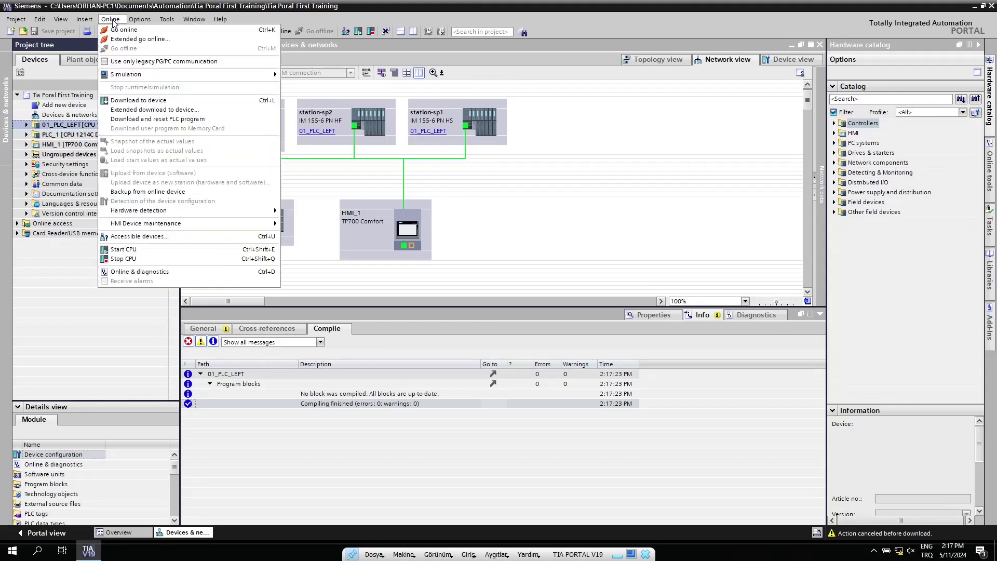
pyautogui.click(162, 112)
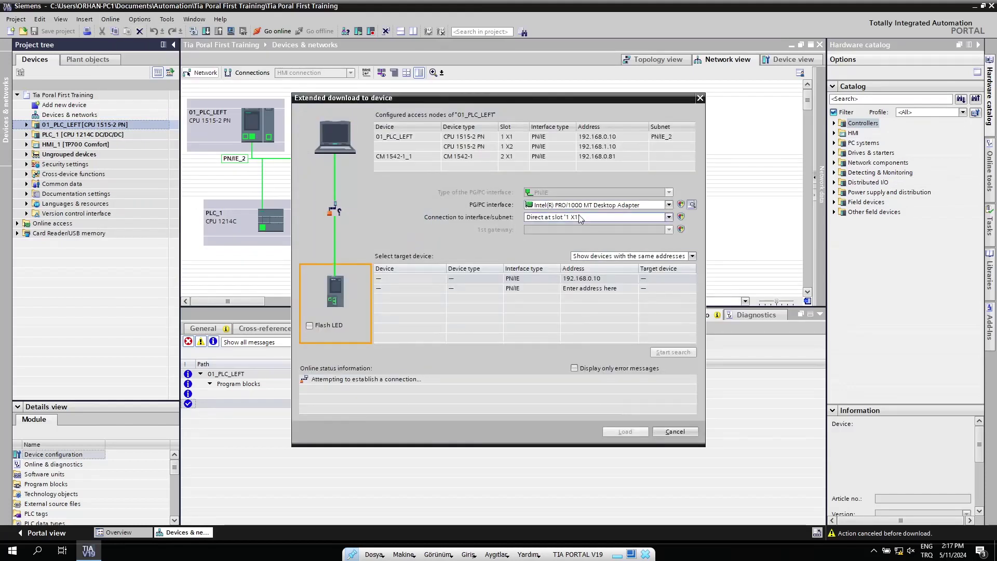
pyautogui.click(595, 206)
pyautogui.click(596, 208)
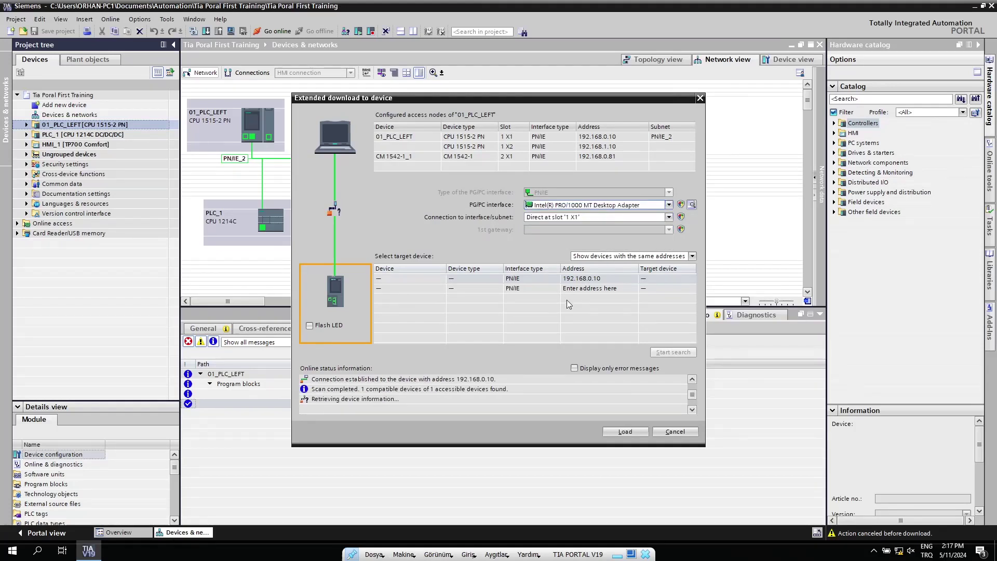
pyautogui.click(678, 435)
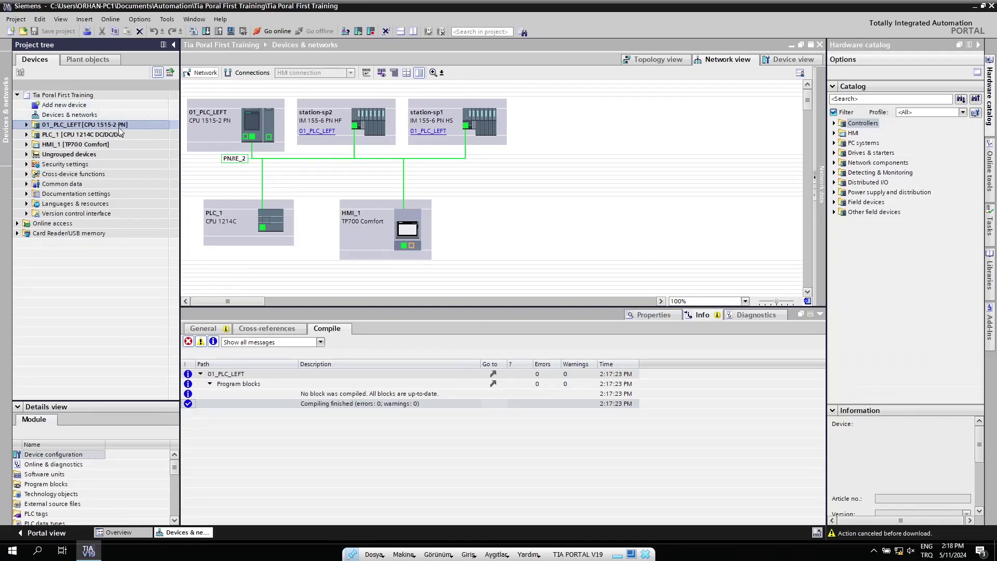
# Step: Review the go-online connection settings for 01_PLC_LEFT and close them without connecting
pyautogui.click(116, 22)
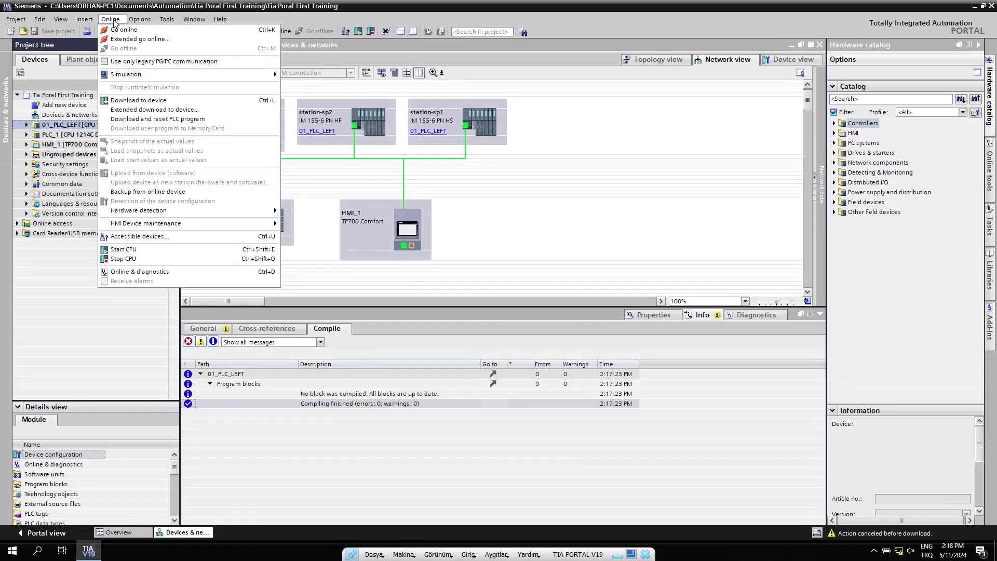
pyautogui.click(126, 31)
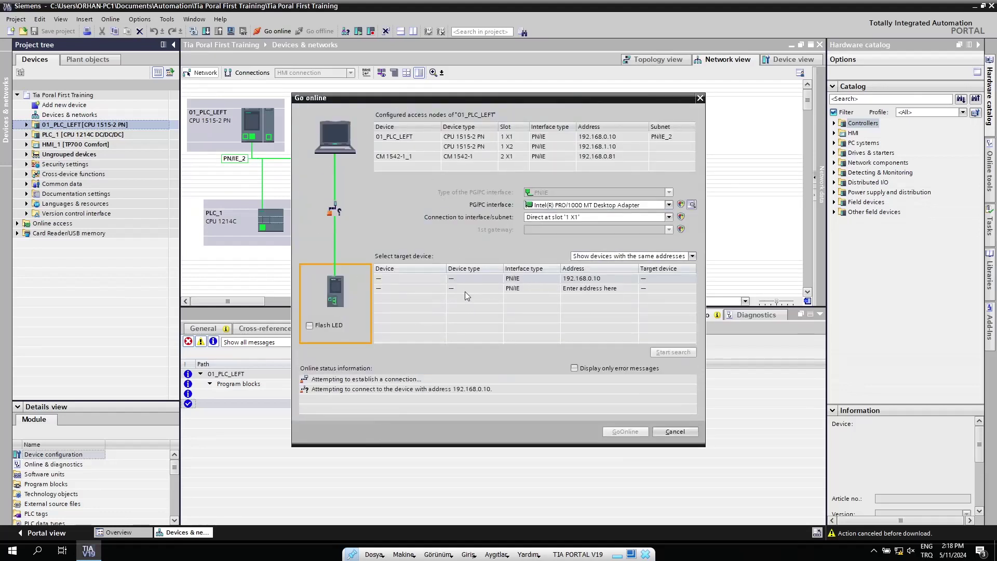
pyautogui.click(677, 433)
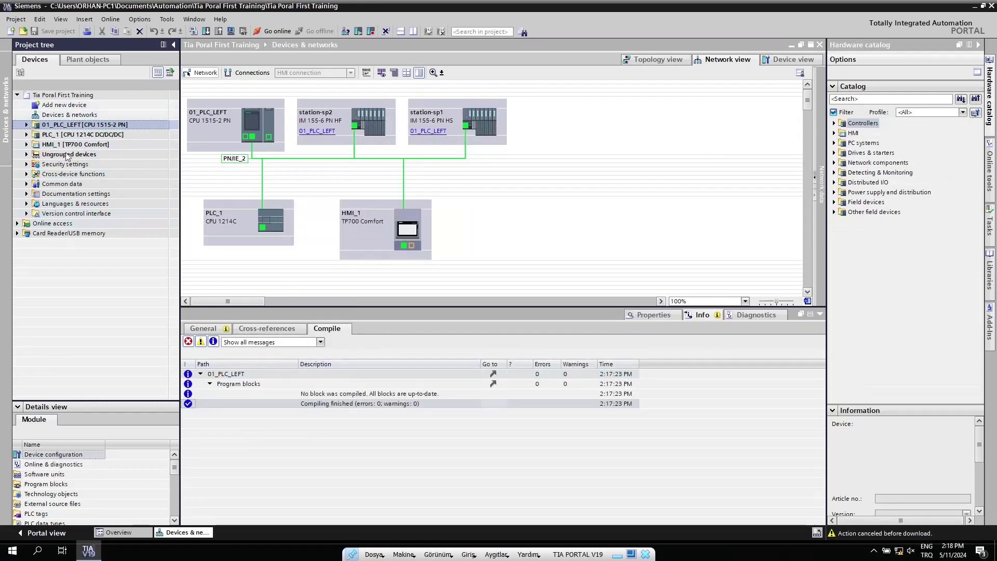
# Step: Start adding a user-defined card reader under Card Reader/USB memory so that its target directory can be chosen
pyautogui.click(58, 97)
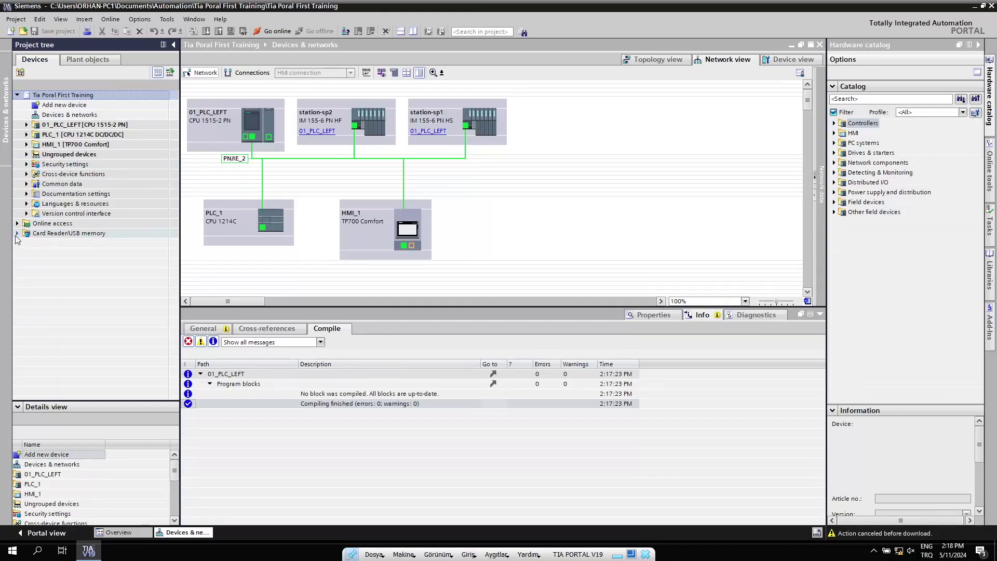
pyautogui.click(17, 234)
pyautogui.click(80, 244)
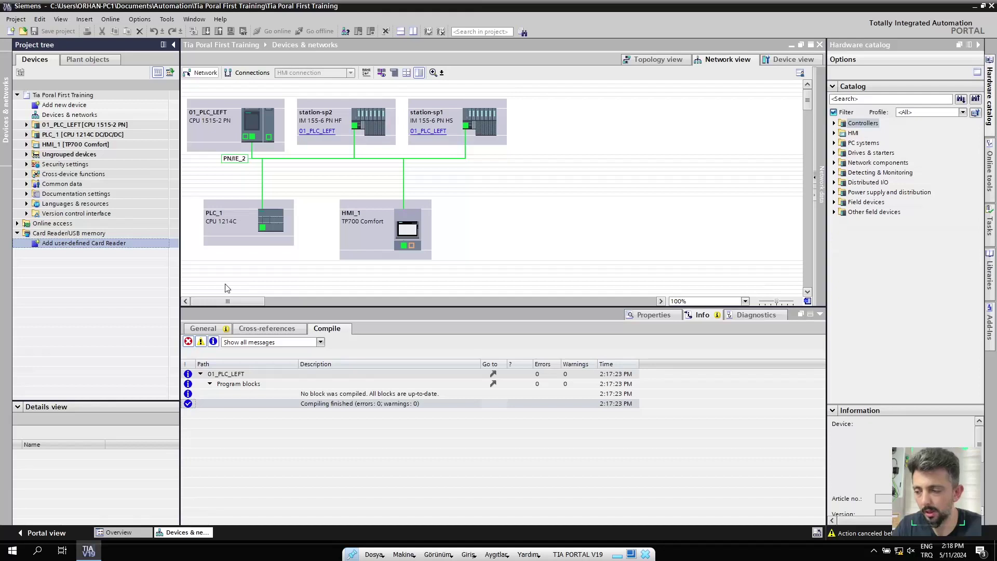
pyautogui.doubleClick(85, 245)
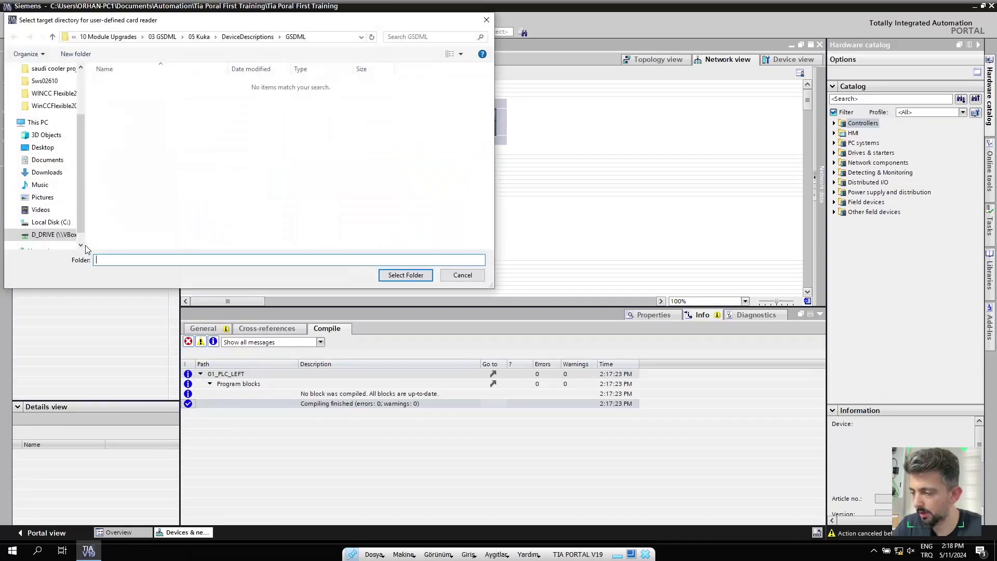
pyautogui.moveTo(292, 24); pyautogui.dragTo(507, 62)
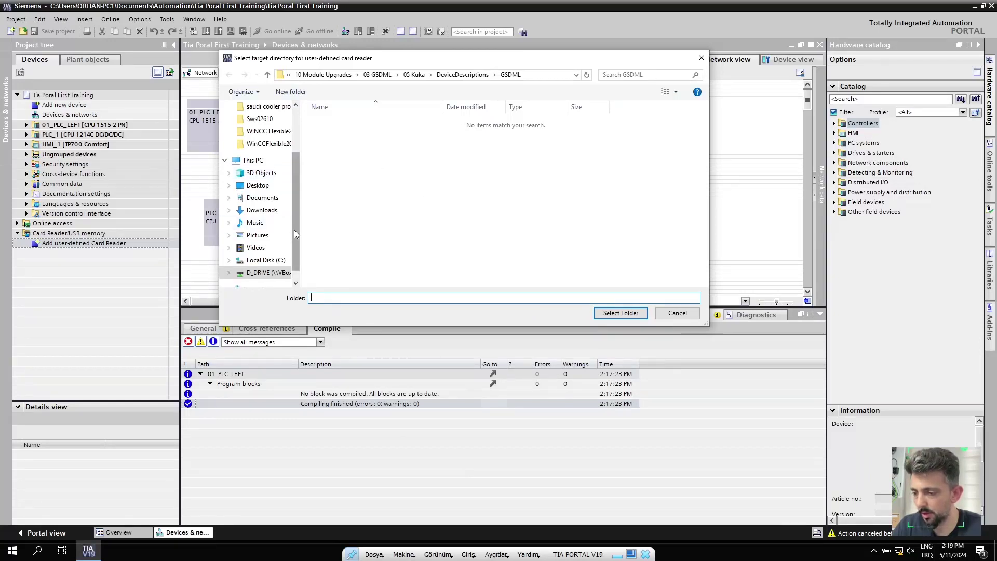
# Step: Create a folder named Card Reader on the Desktop for the user-defined card reader
pyautogui.moveTo(294, 230); pyautogui.dragTo(294, 166)
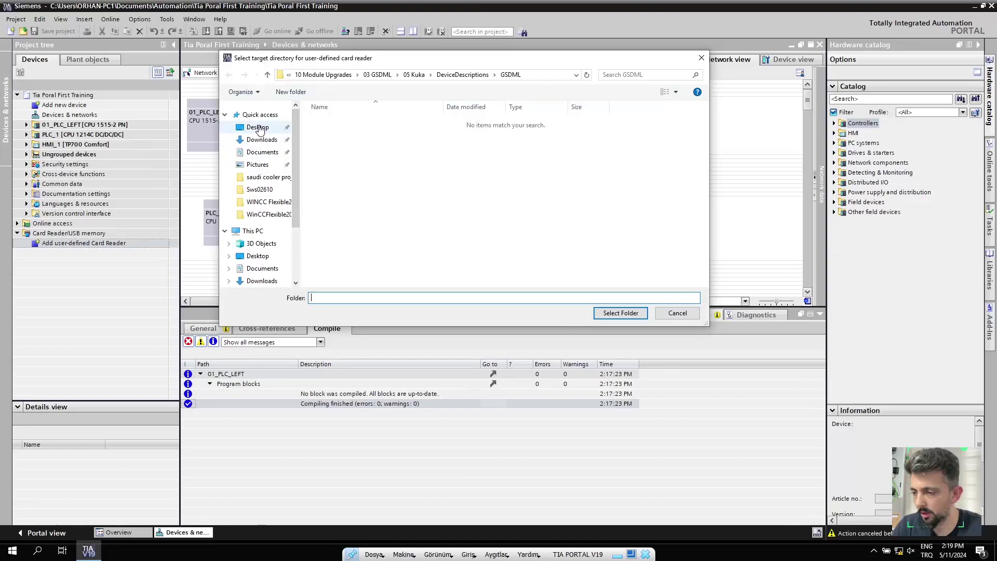
pyautogui.scroll(-1, 265, 213)
pyautogui.click(265, 239)
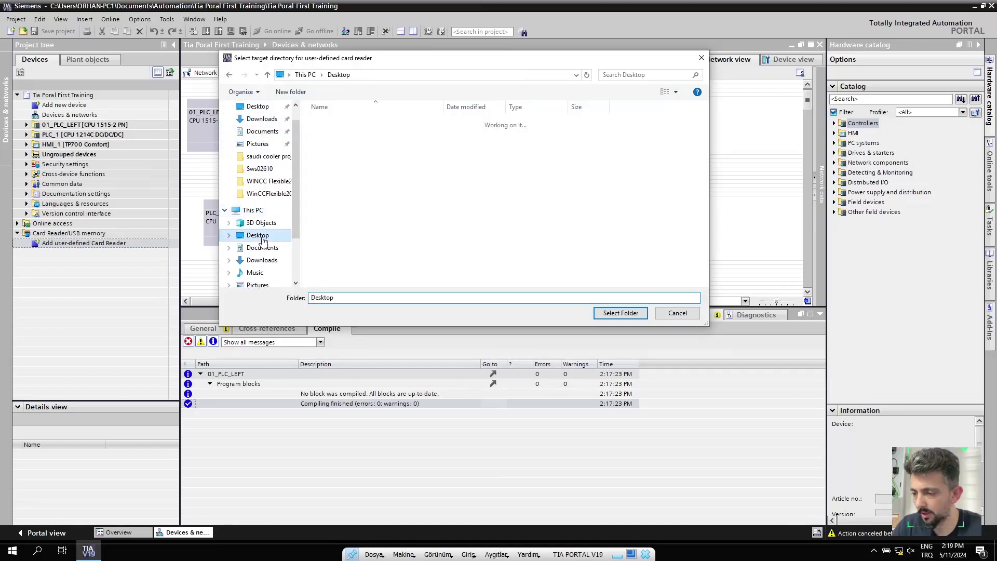
pyautogui.rightClick(343, 205)
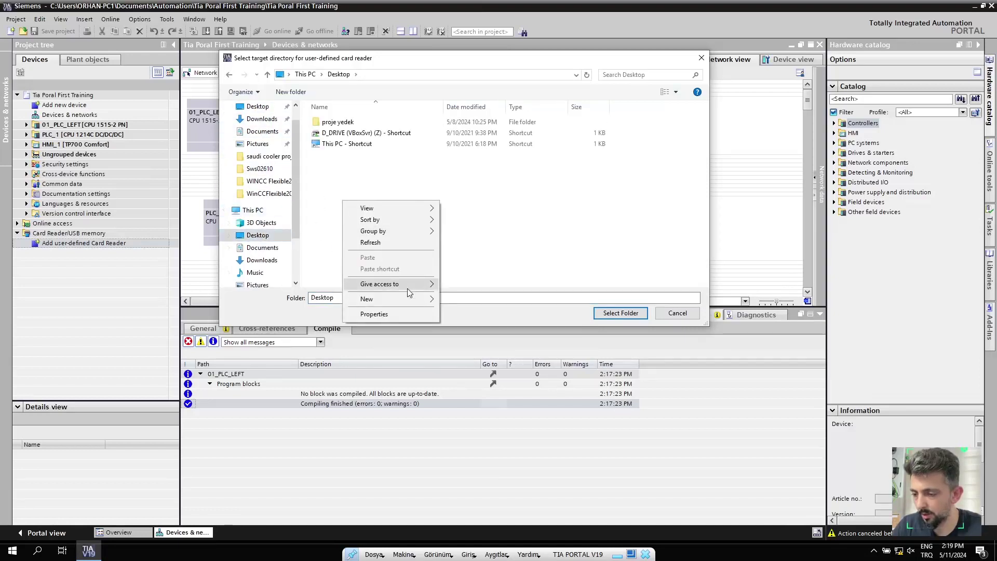
pyautogui.click(451, 303)
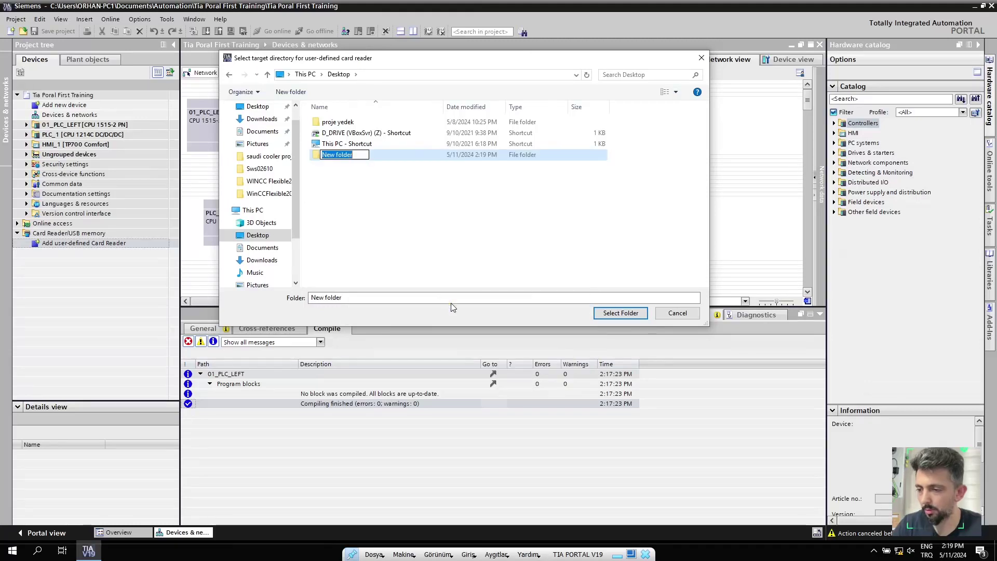
pyautogui.write('Card')
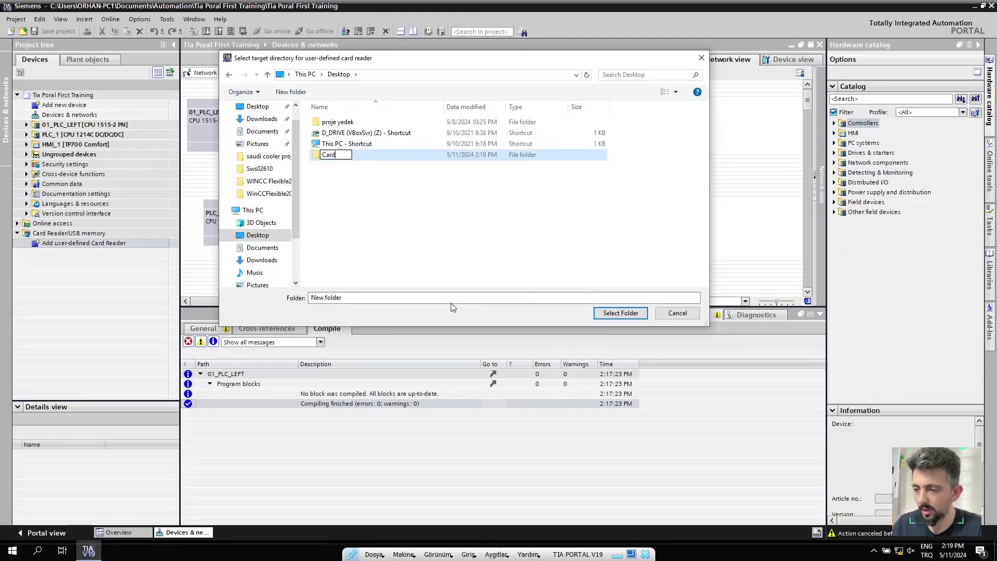
pyautogui.write(' Reade')
pyautogui.press('Return')
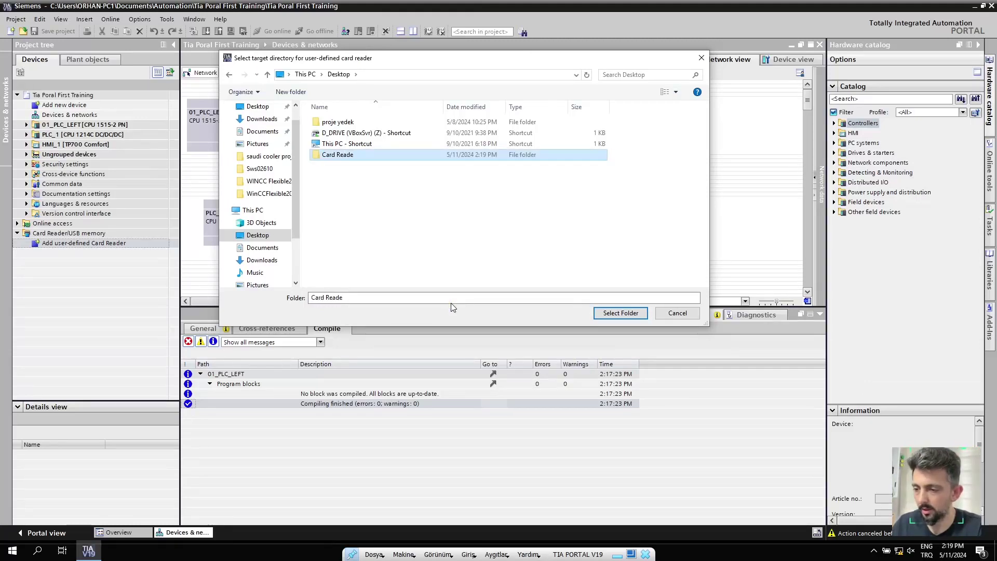
pyautogui.press('F2')
pyautogui.click(361, 156)
pyautogui.write('r')
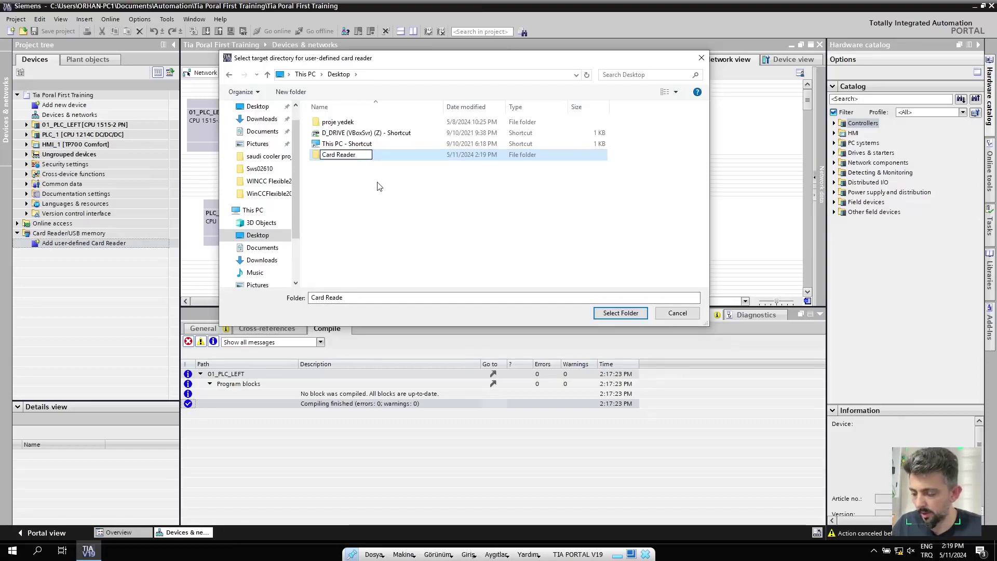
pyautogui.click(460, 203)
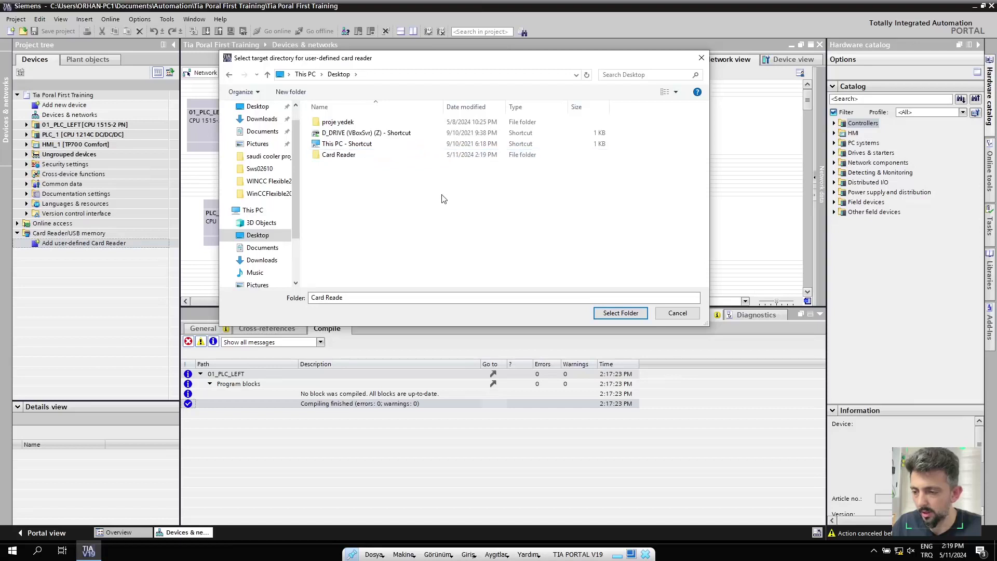
# Step: Open the Card Reader folder on the Desktop and set it as the user-defined card reader's target directory
pyautogui.click(338, 157)
pyautogui.doubleClick(338, 158)
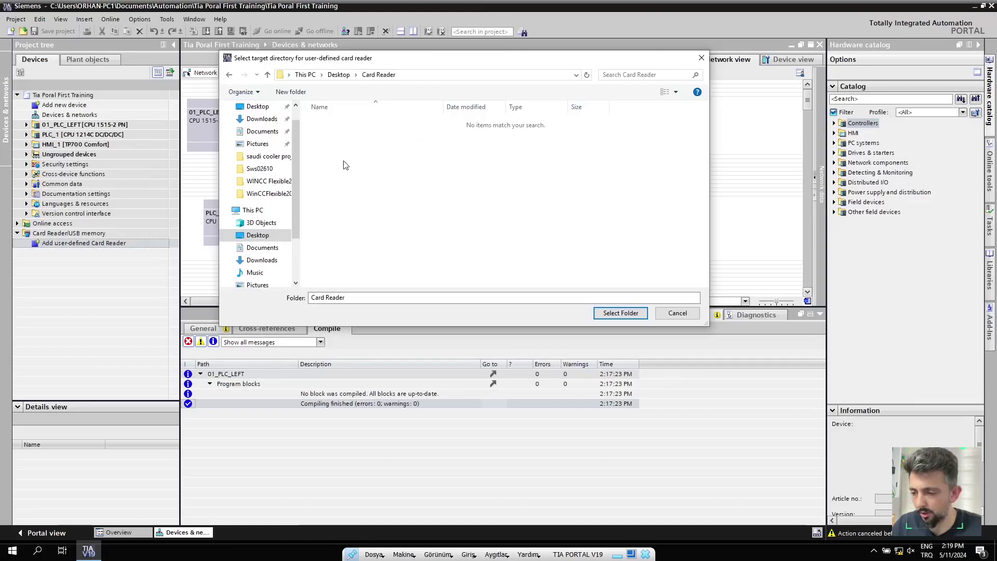
pyautogui.click(635, 313)
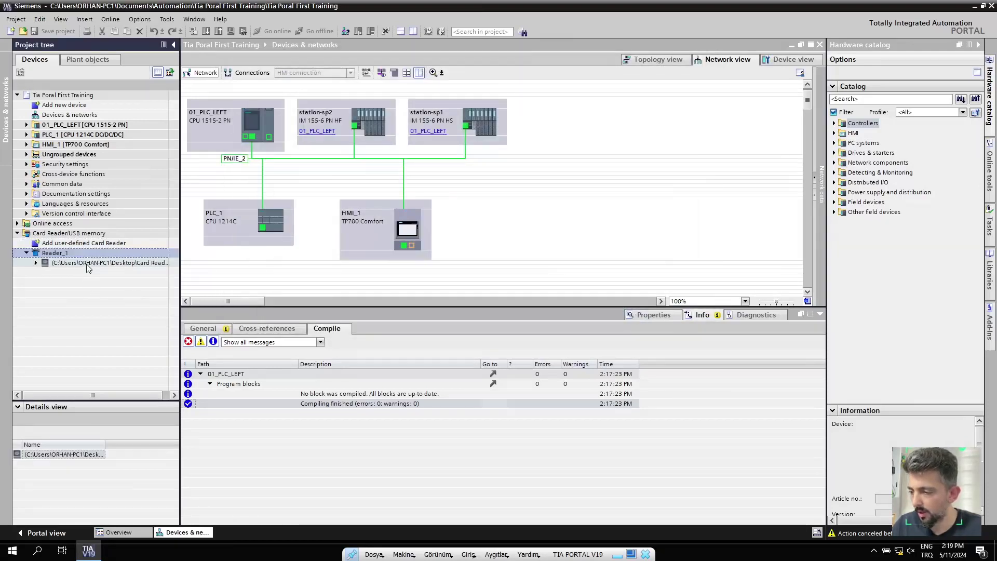
# Step: Expand the card entry under Reader_1 and examine its online card data
pyautogui.click(101, 263)
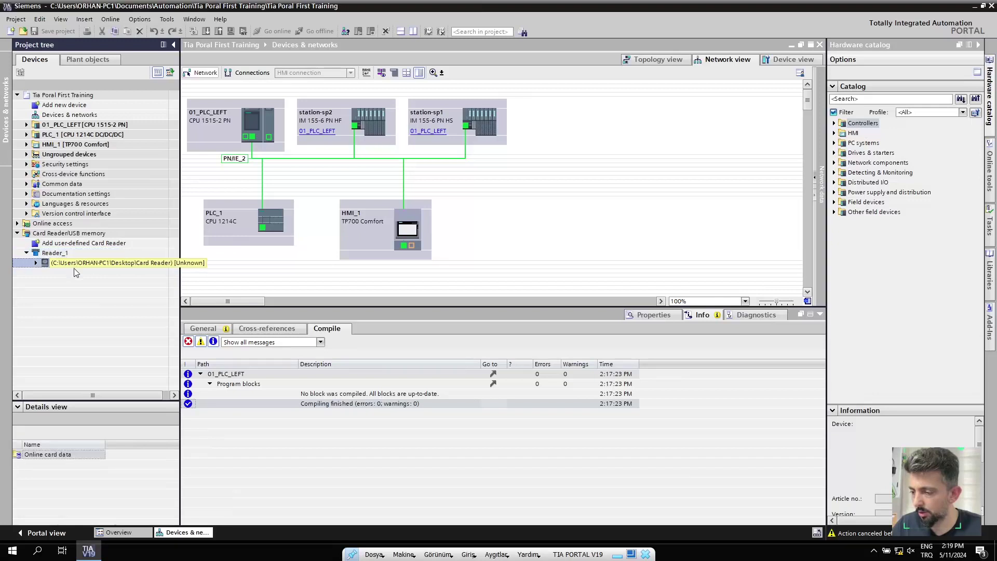
pyautogui.click(37, 263)
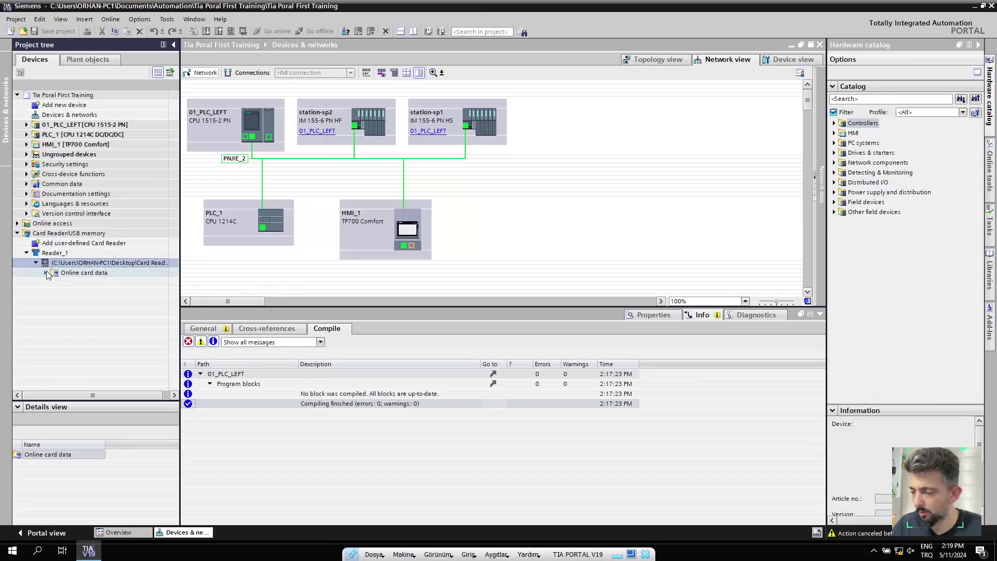
pyautogui.click(74, 270)
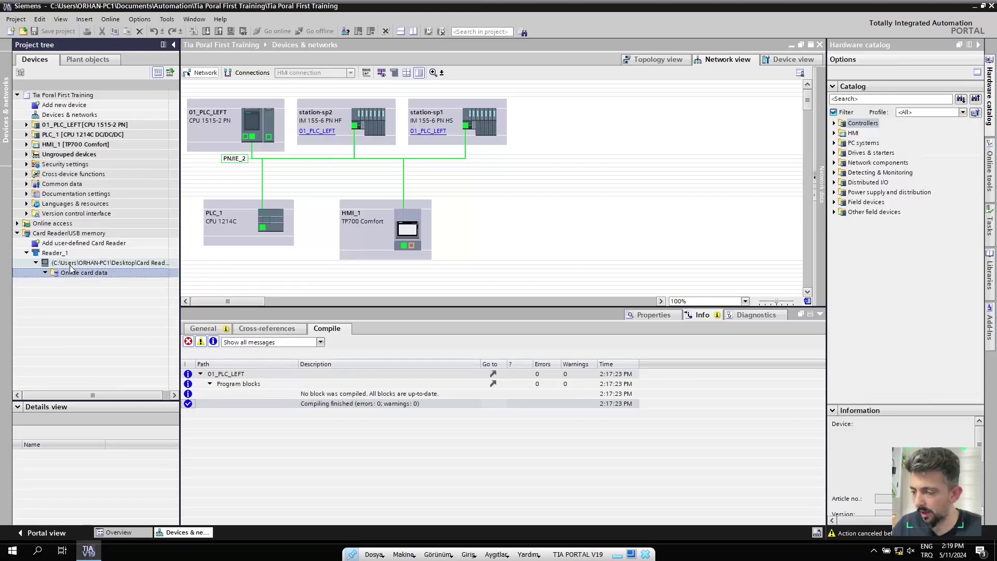
pyautogui.click(73, 263)
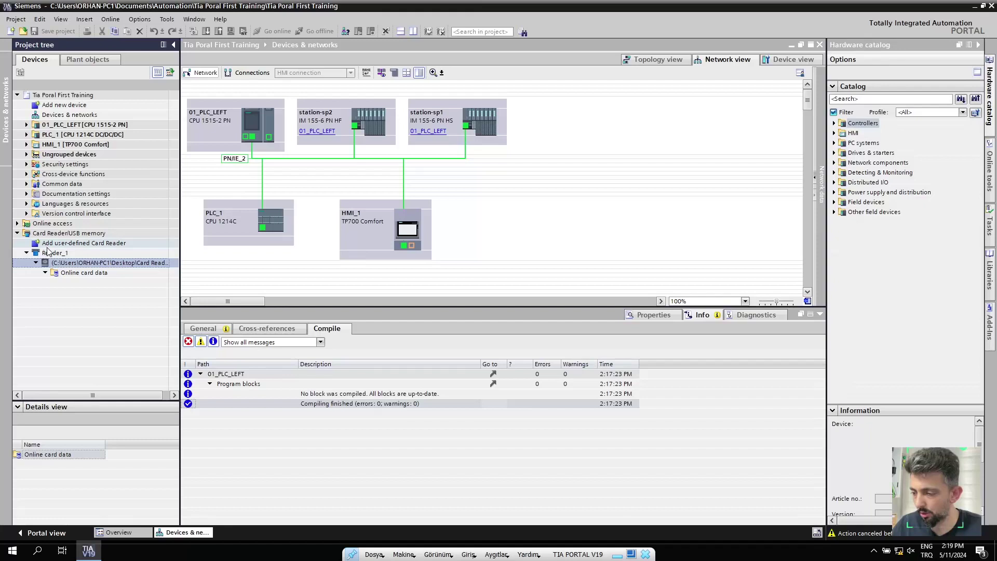
pyautogui.click(55, 255)
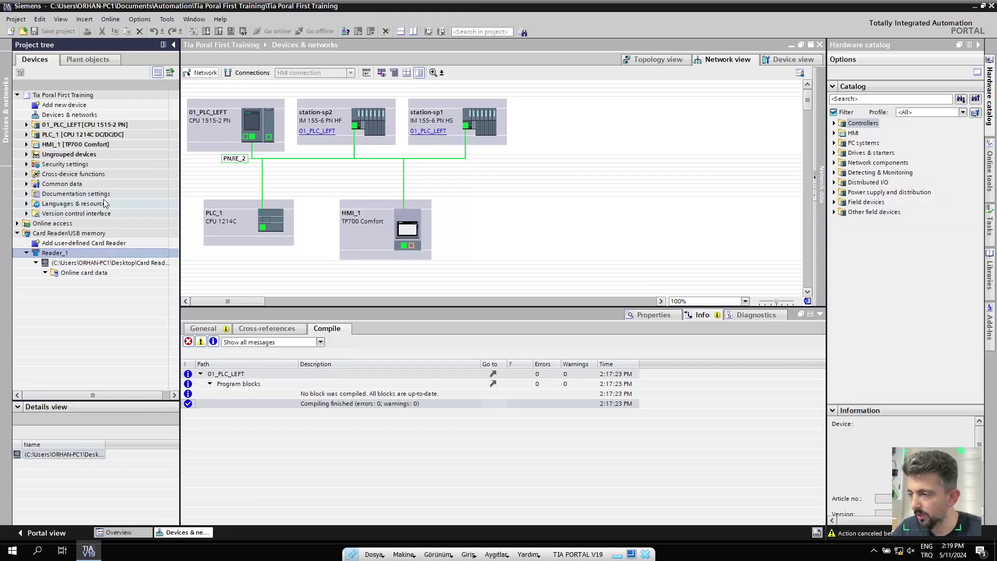
# Step: Load the 01_PLC_LEFT station onto the Desktop\Card Reader card under Reader_1
pyautogui.click(80, 127)
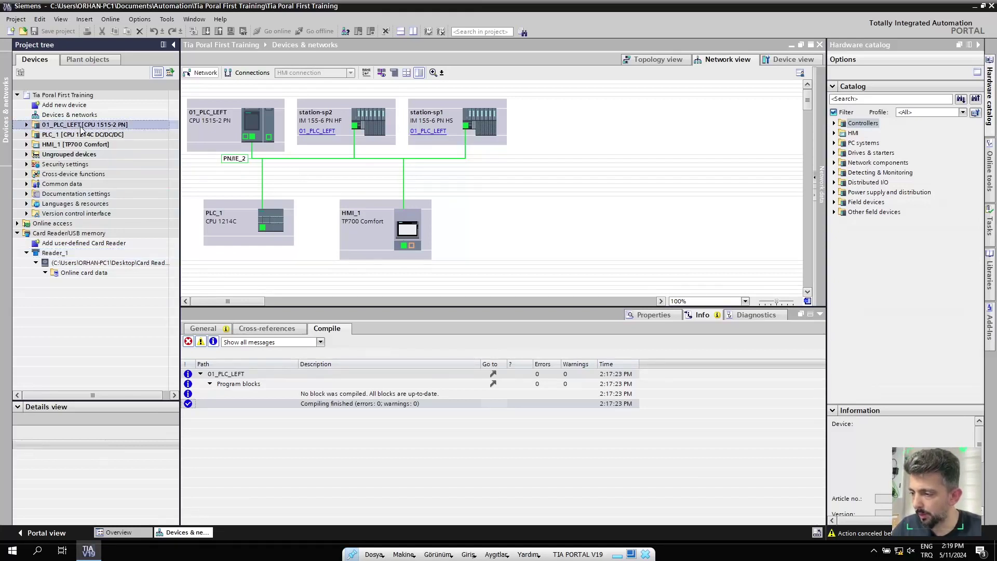
pyautogui.moveTo(68, 128); pyautogui.dragTo(75, 267)
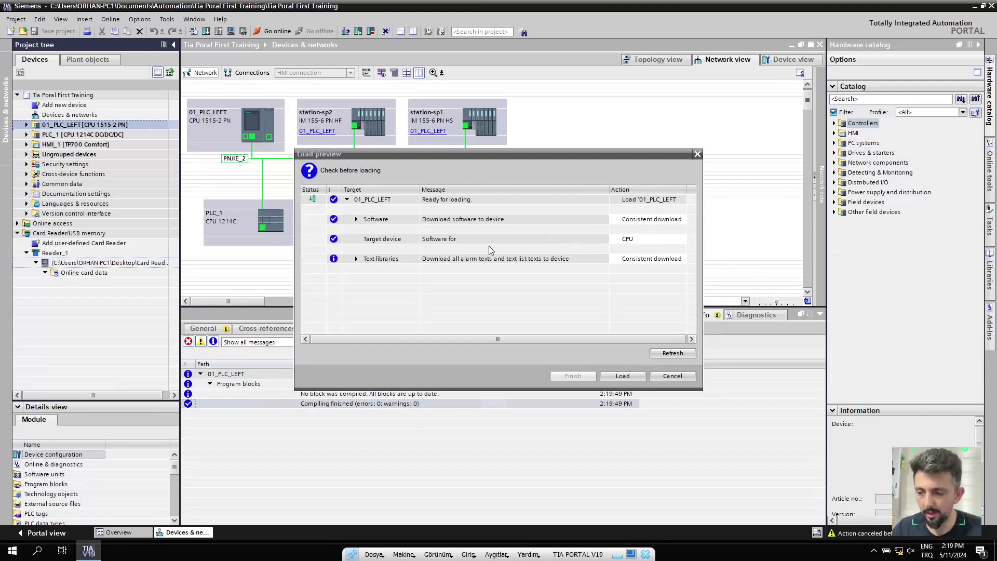
pyautogui.click(634, 379)
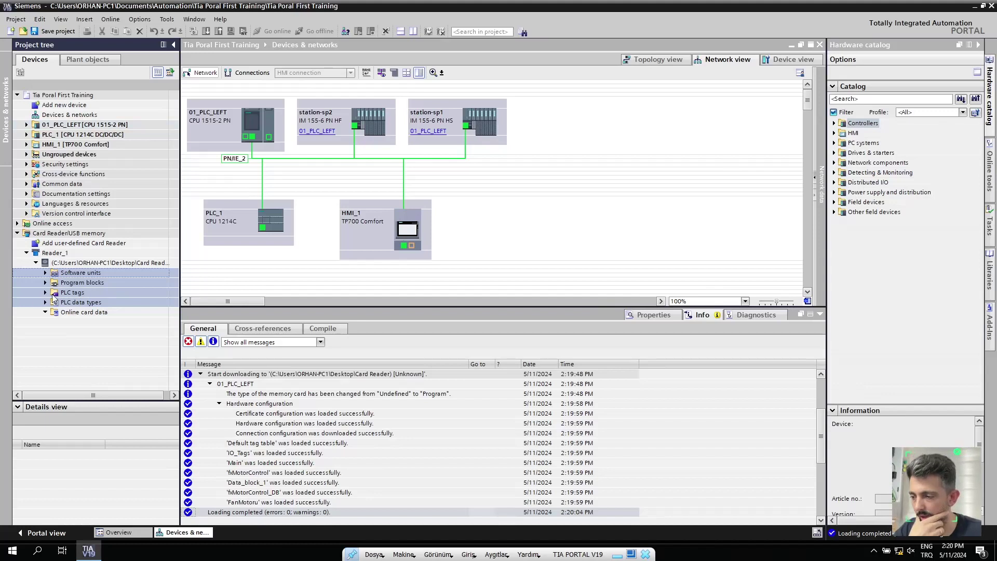
# Step: Examine the loaded card's PLC tags and the files in the Desktop's Card Reader folder, then return to TIA Portal and collapse the card entry
pyautogui.click(95, 294)
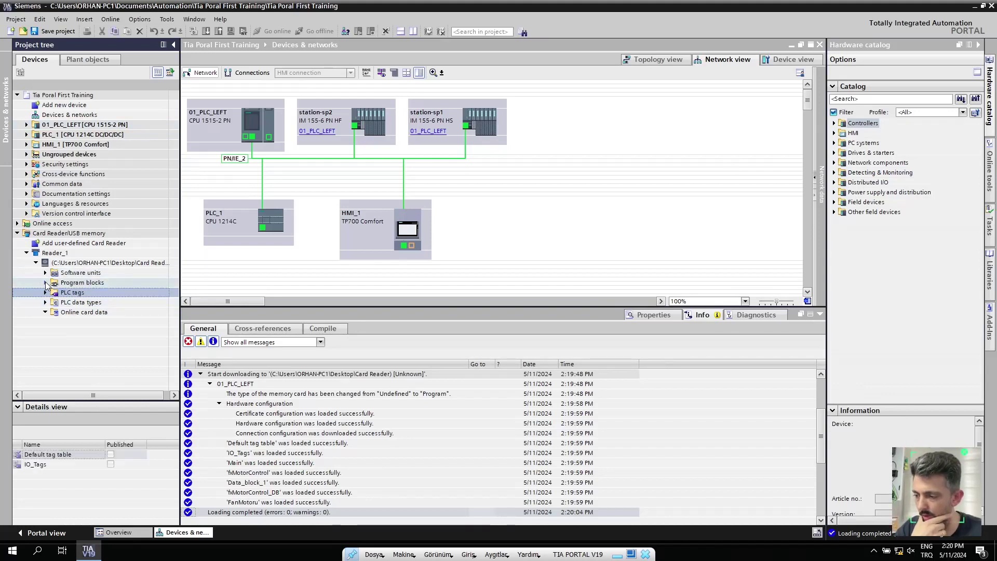
pyautogui.click(45, 282)
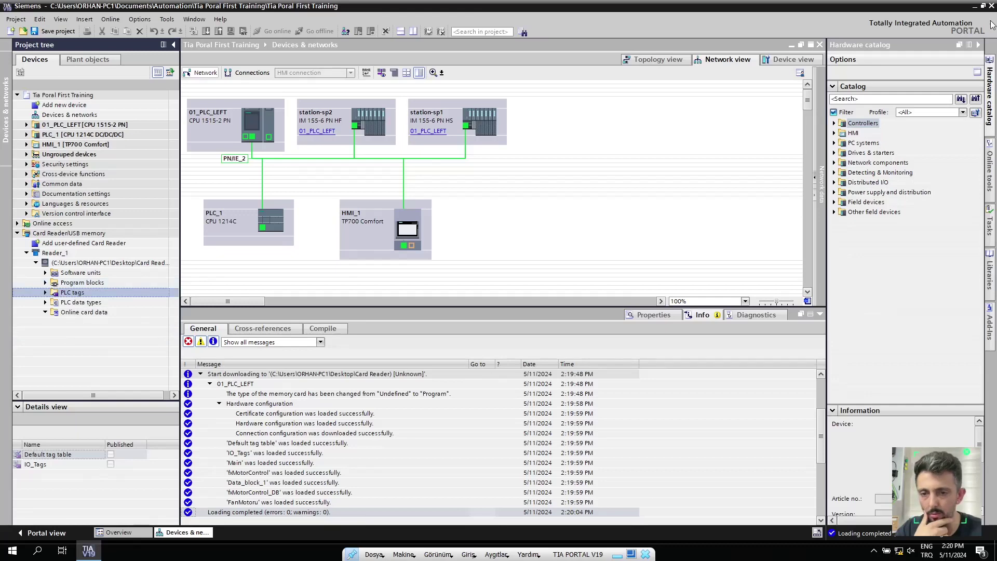
pyautogui.click(975, 7)
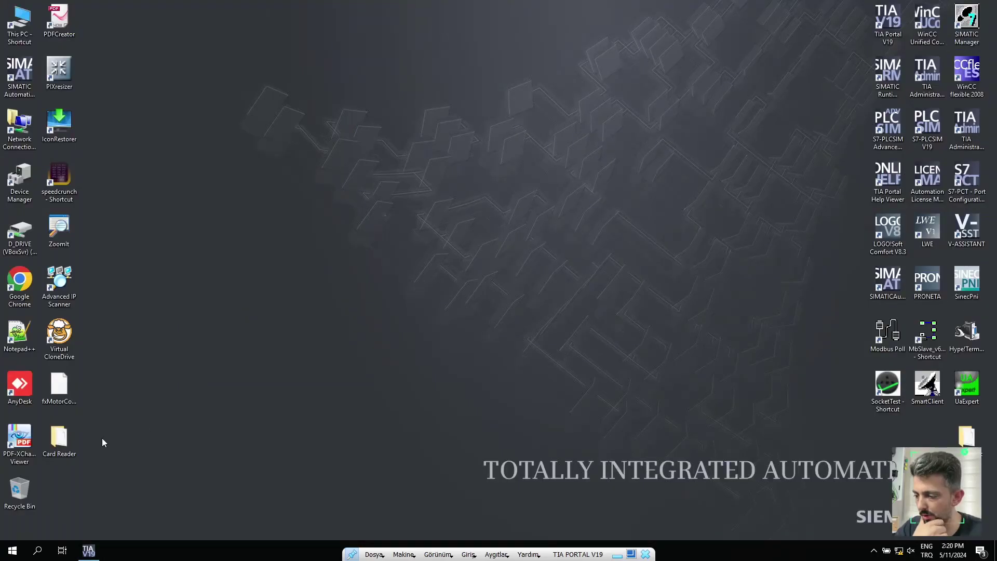
pyautogui.doubleClick(65, 441)
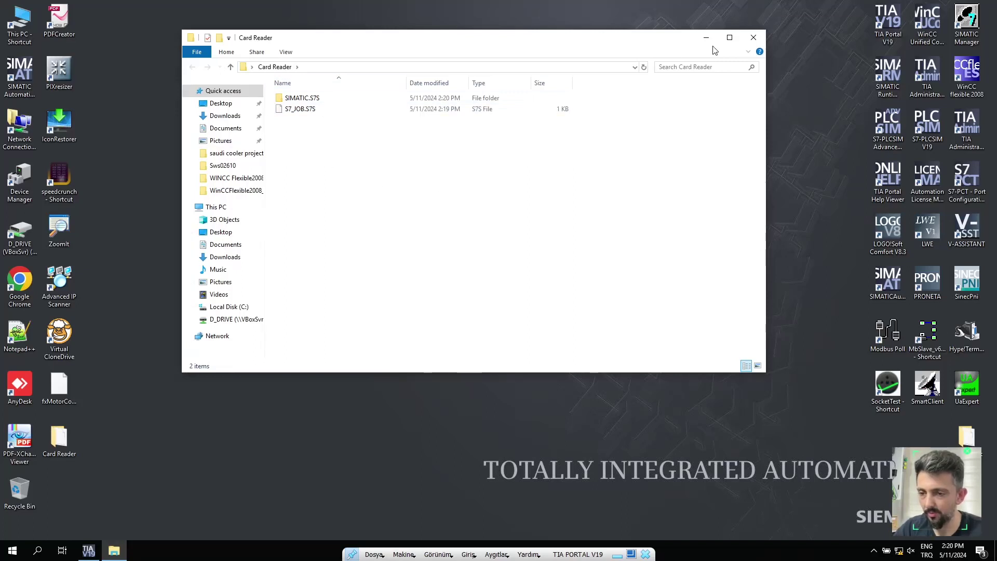
pyautogui.click(745, 44)
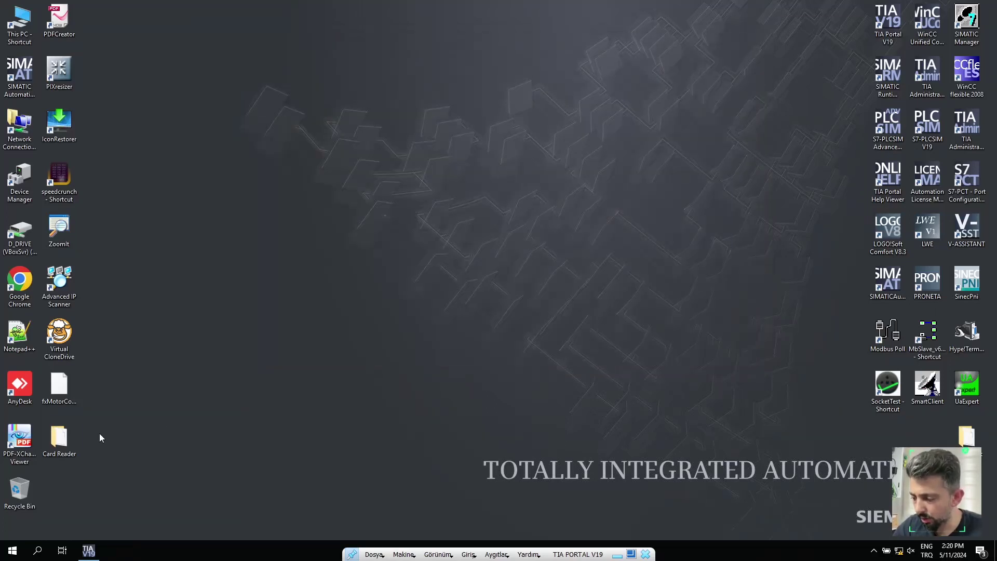
pyautogui.click(88, 551)
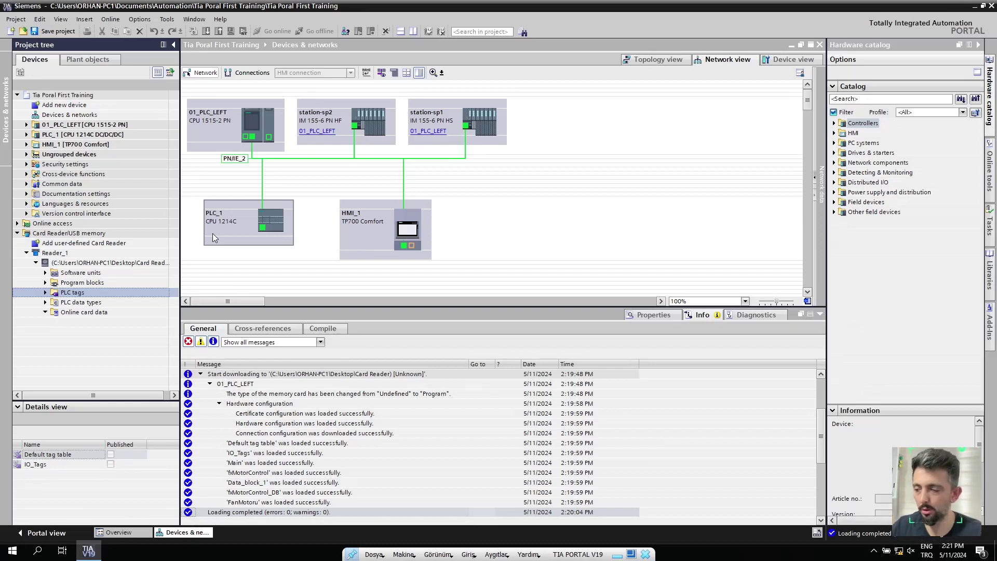
pyautogui.click(36, 263)
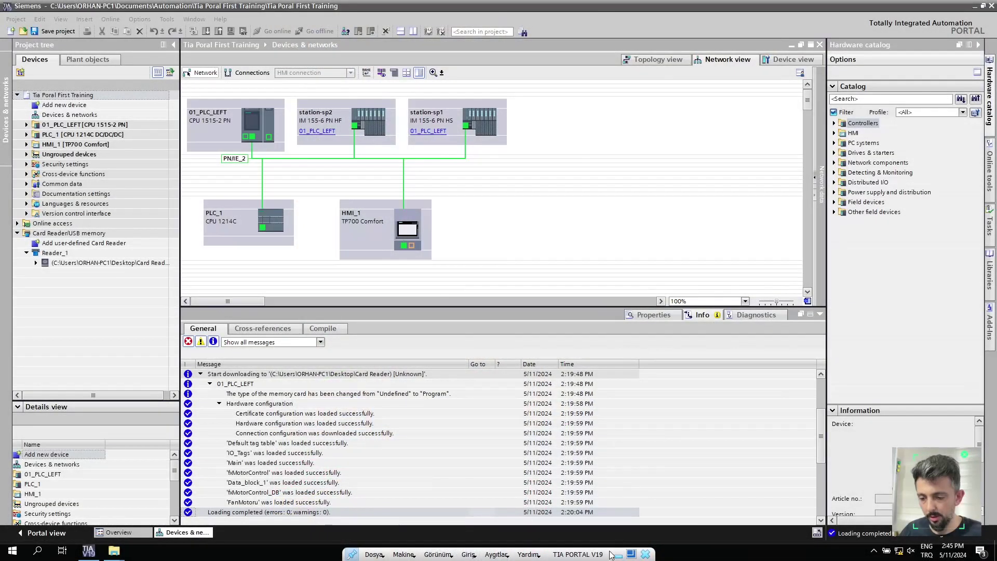
# Step: Switch to the host computer, inspect the contents of the (H:) SIMATIC MC drive, and return to the virtual machine
pyautogui.click(616, 554)
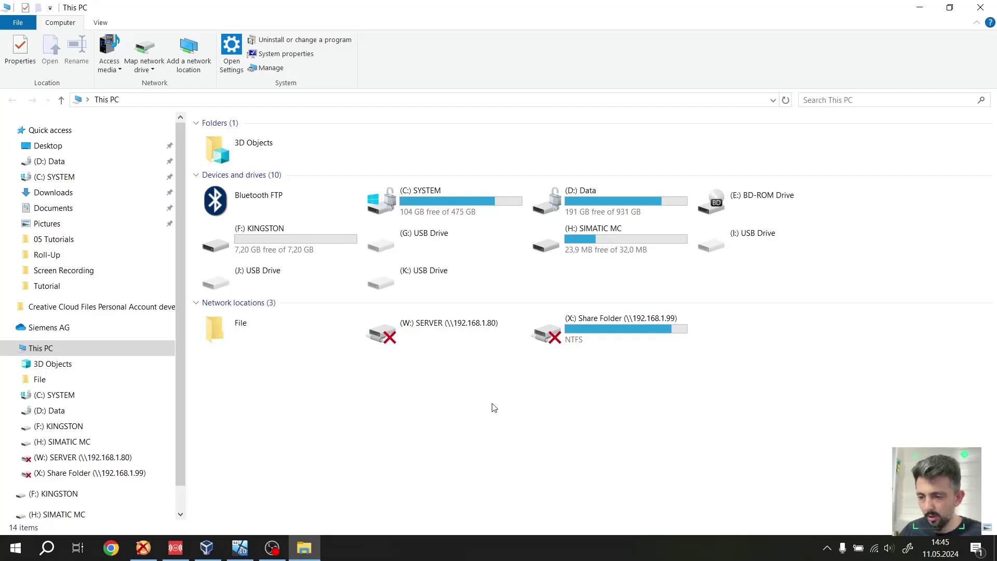
pyautogui.click(598, 252)
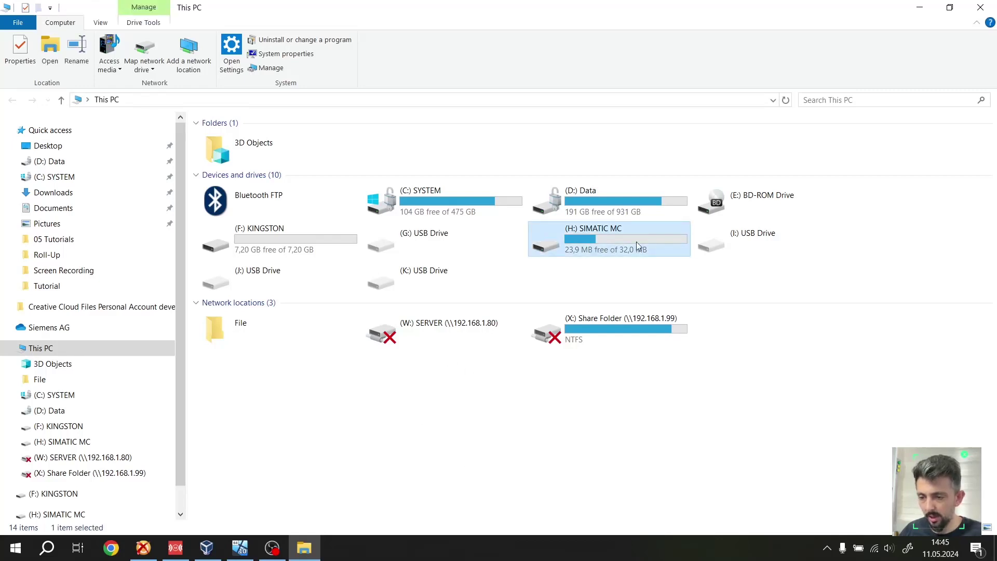
pyautogui.doubleClick(570, 245)
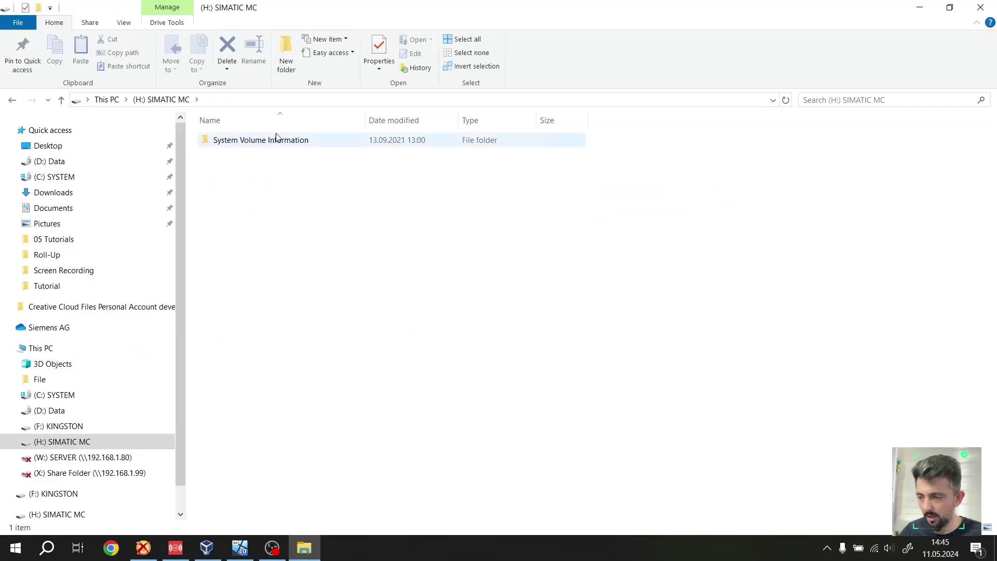
pyautogui.doubleClick(275, 137)
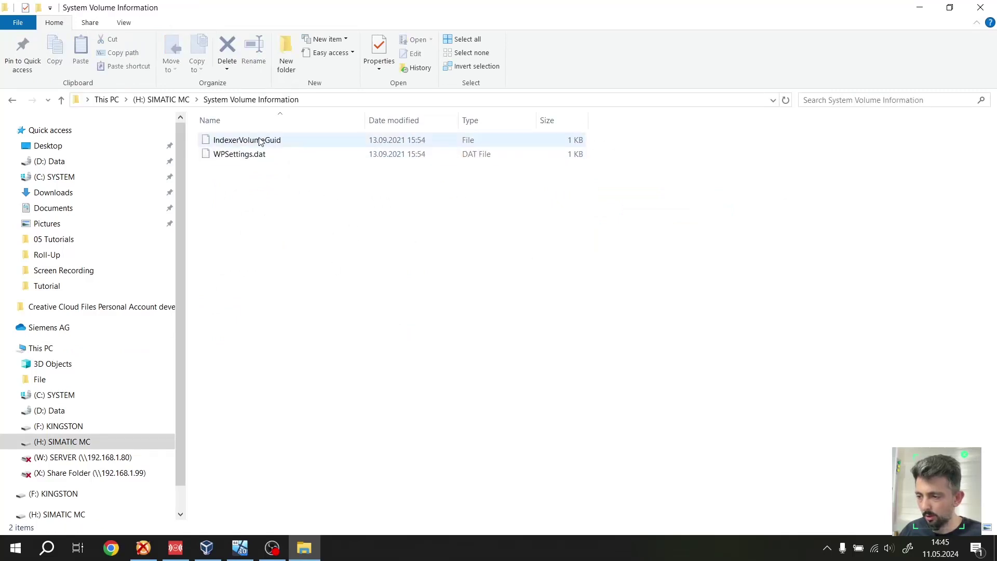
pyautogui.click(175, 105)
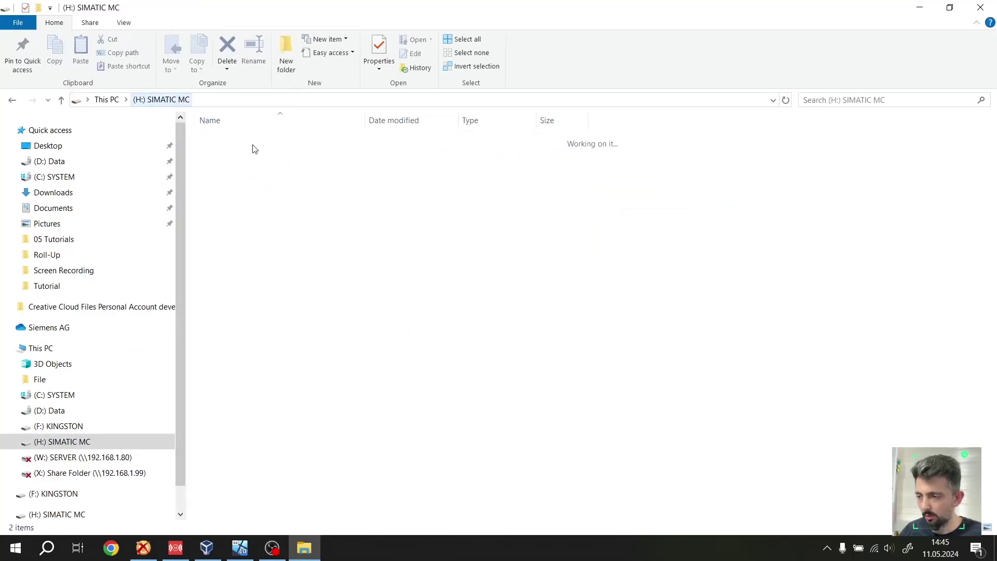
pyautogui.click(979, 9)
pyautogui.click(242, 549)
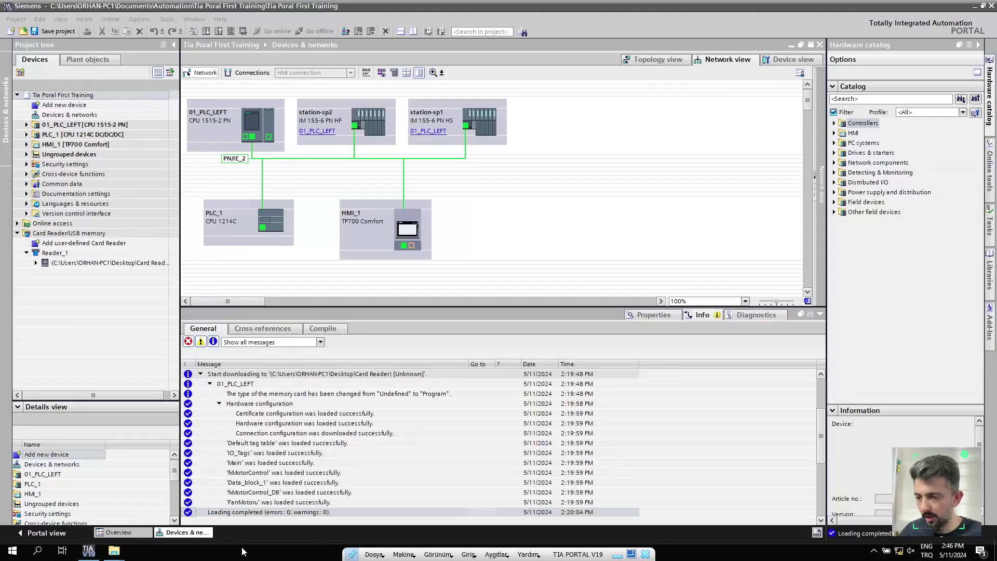
# Step: Look through the drives in the virtual machine's This PC window for the SIMATIC memory card
pyautogui.click(114, 550)
pyautogui.click(169, 498)
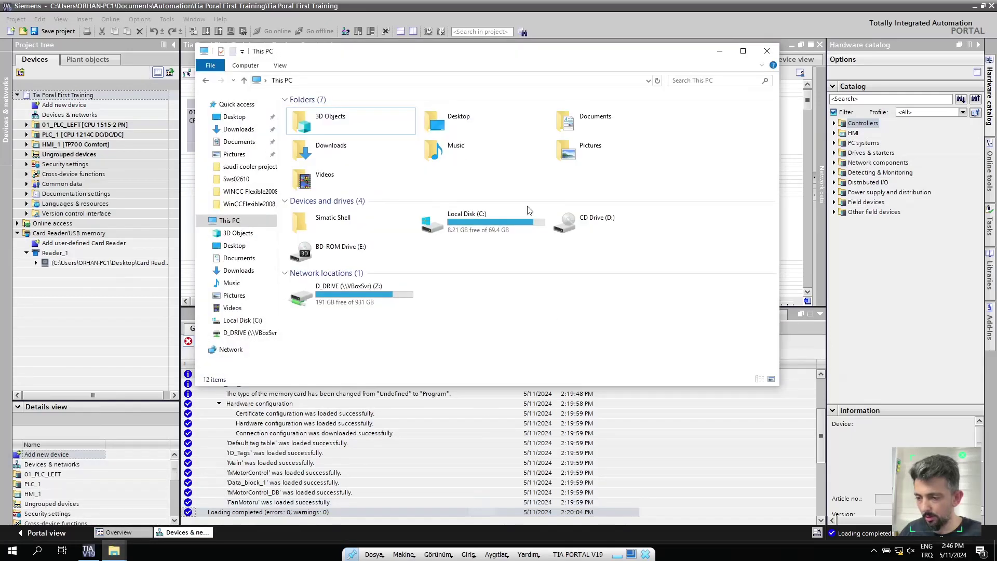
pyautogui.click(431, 222)
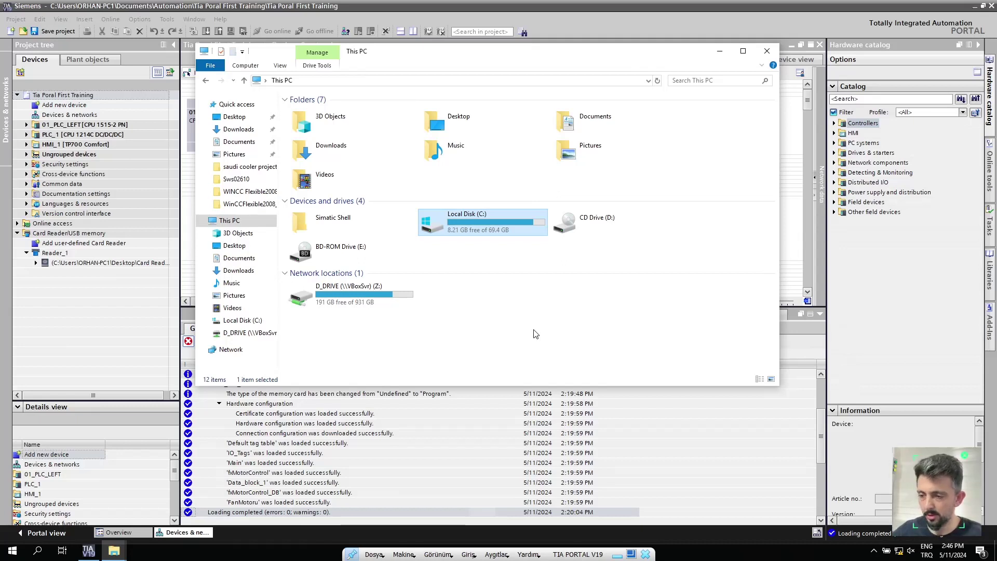
# Step: Attach the Generic MultiCard Device [0100] to the virtual machine, and clear the Explorer windows to return to TIA Portal
pyautogui.click(497, 555)
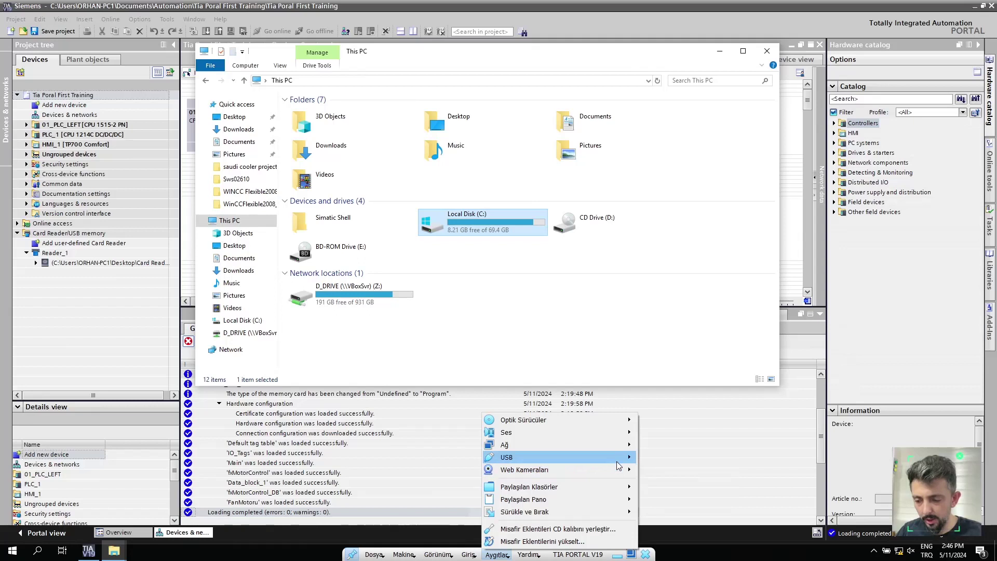
pyautogui.moveTo(618, 464)
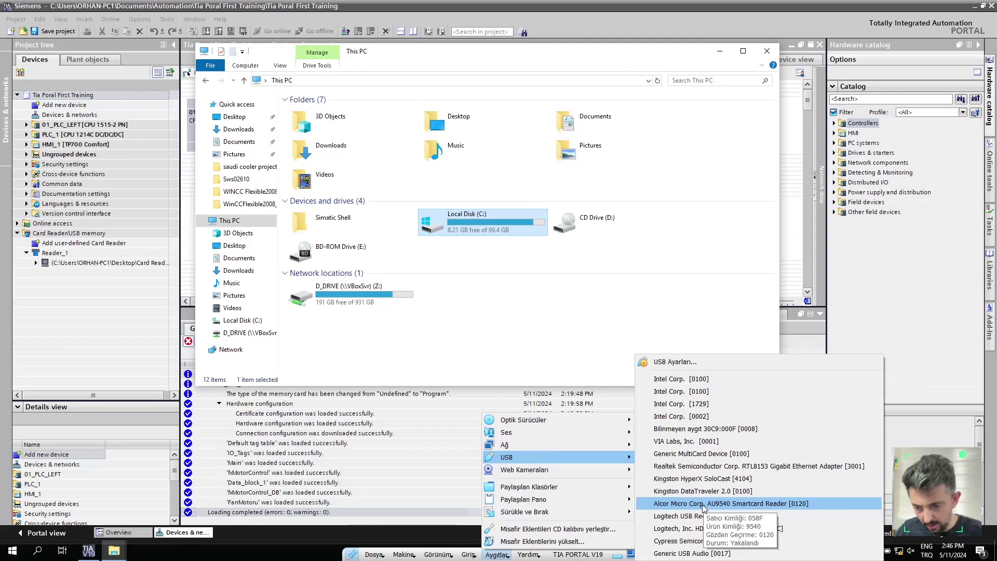
pyautogui.click(688, 455)
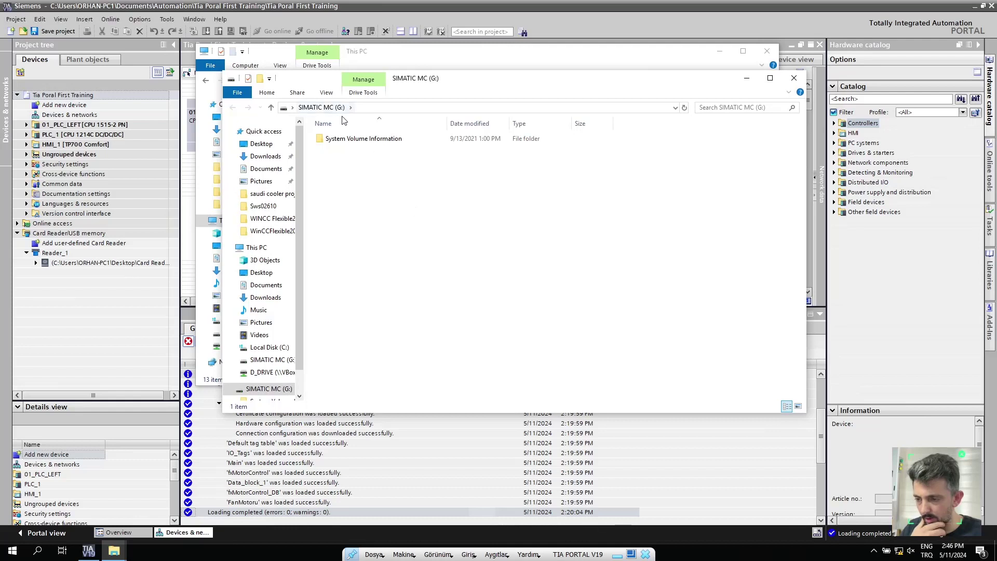
pyautogui.click(789, 81)
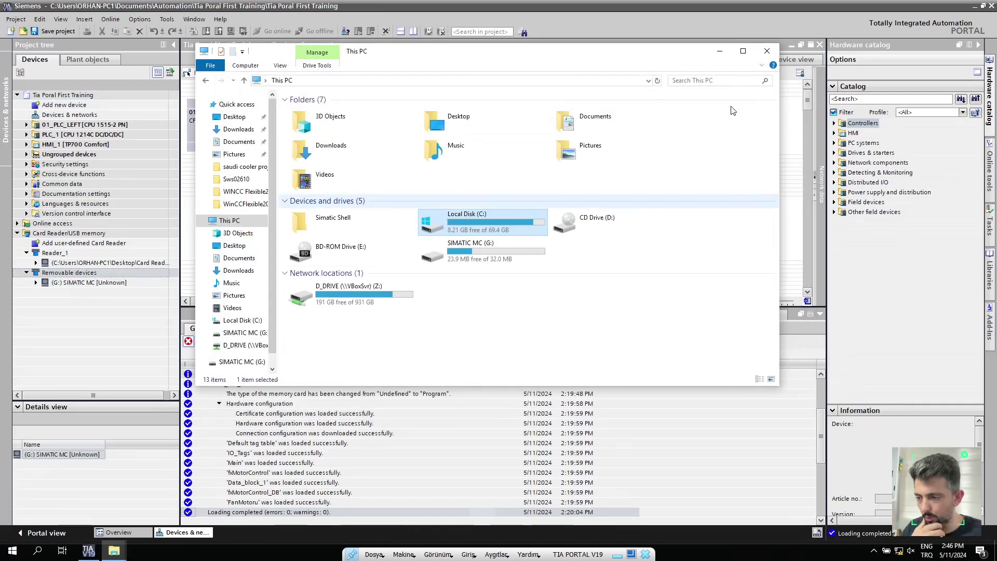
pyautogui.click(721, 50)
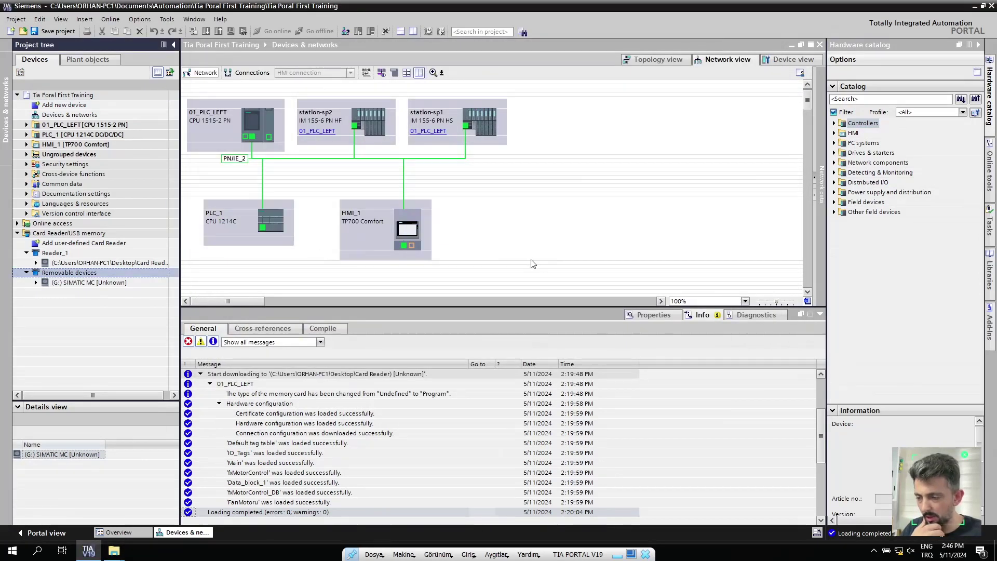
# Step: Load the 01_PLC_LEFT station onto the (G:) SIMATIC MC card under Removable devices, and collapse the card entry
pyautogui.click(79, 283)
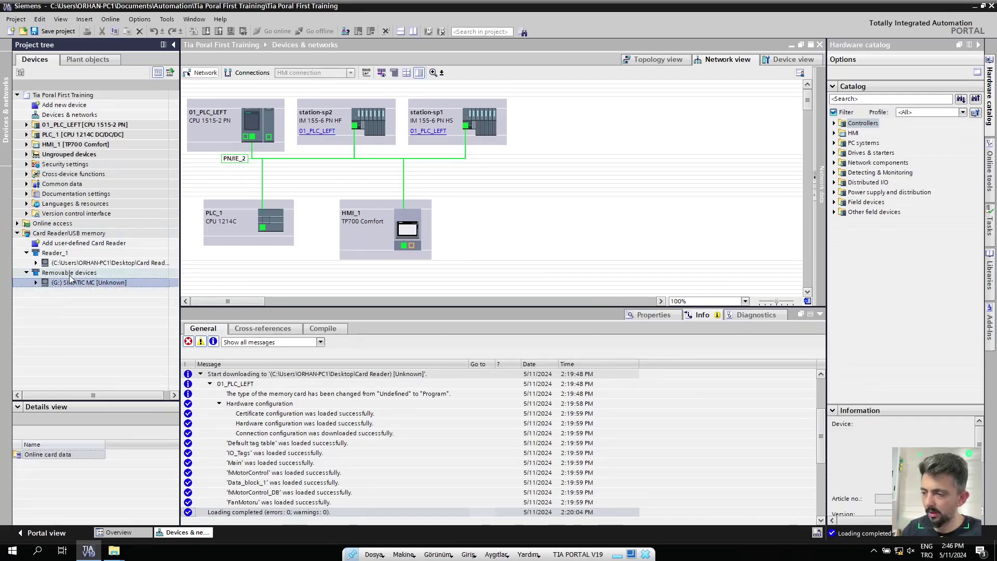
pyautogui.press('Up')
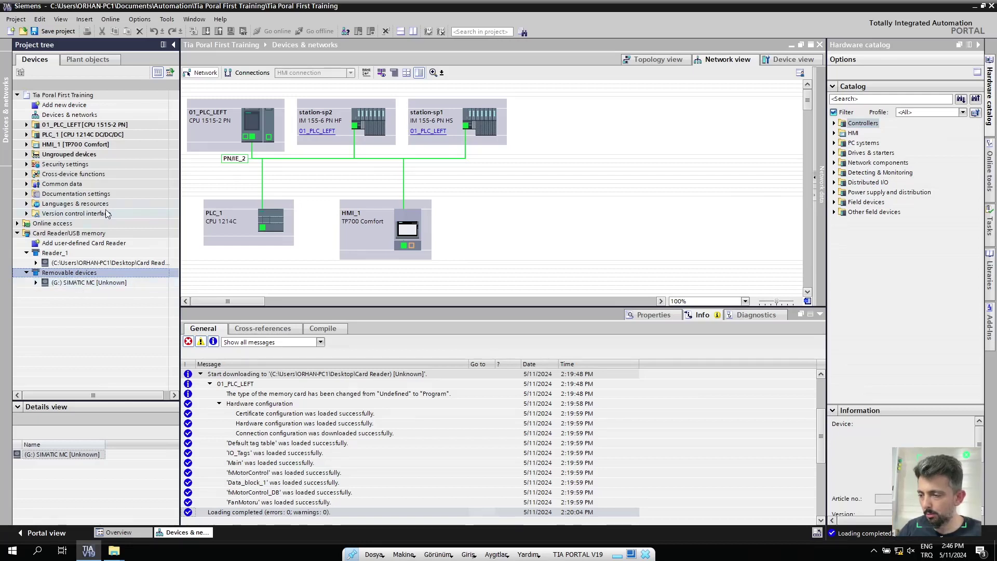
pyautogui.moveTo(78, 125); pyautogui.dragTo(94, 274)
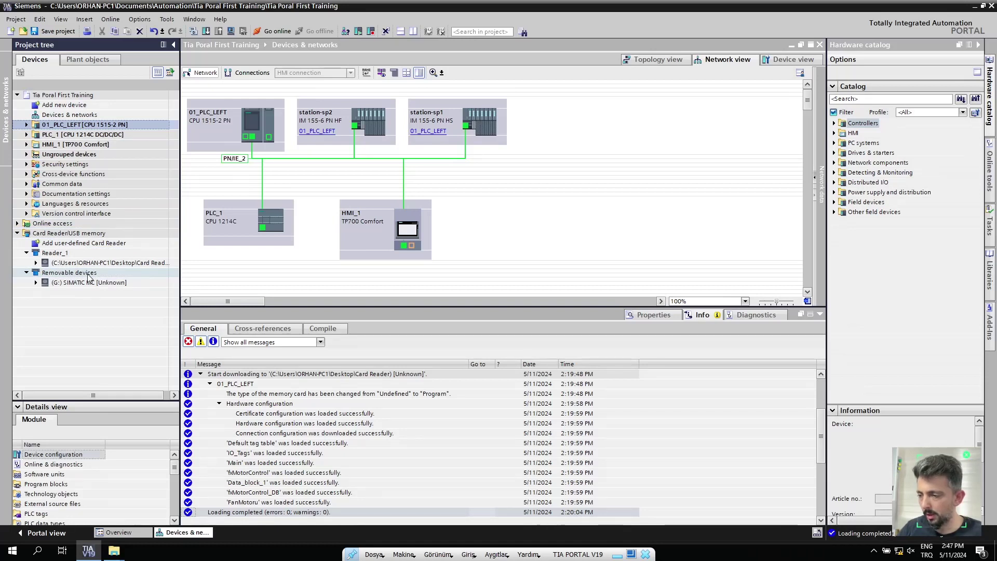
pyautogui.click(36, 282)
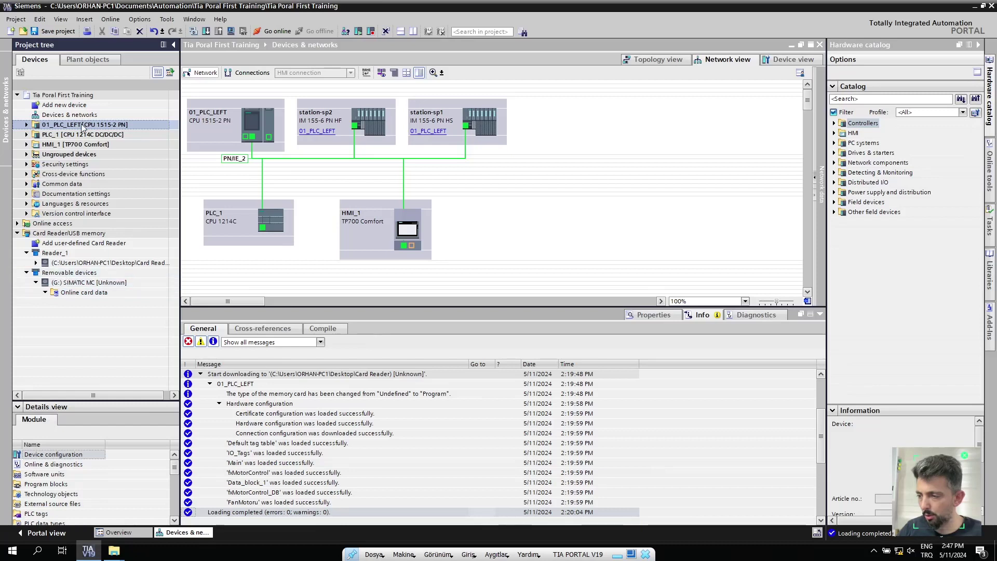
pyautogui.moveTo(82, 126); pyautogui.dragTo(86, 288)
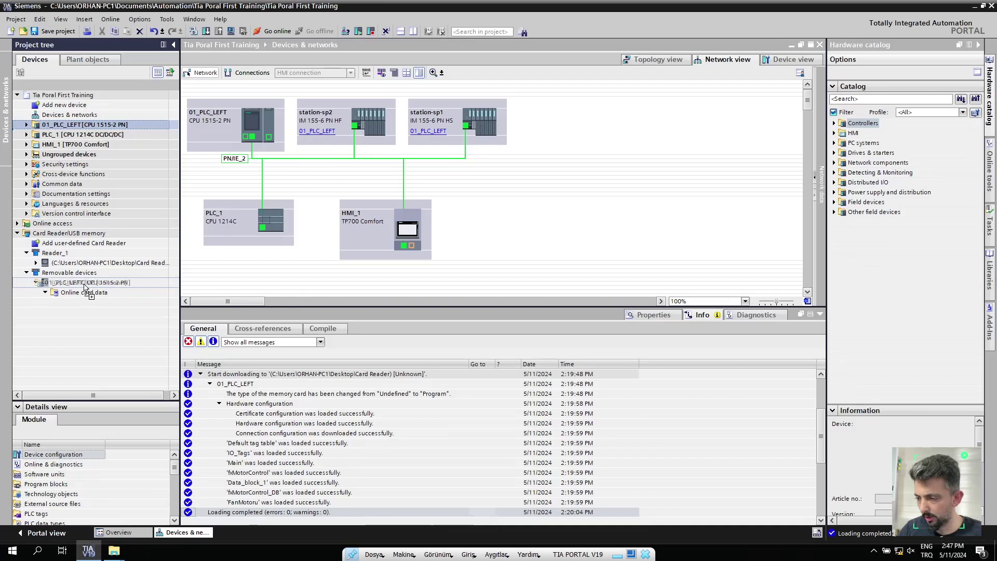
pyautogui.moveTo(86, 288); pyautogui.dragTo(86, 288)
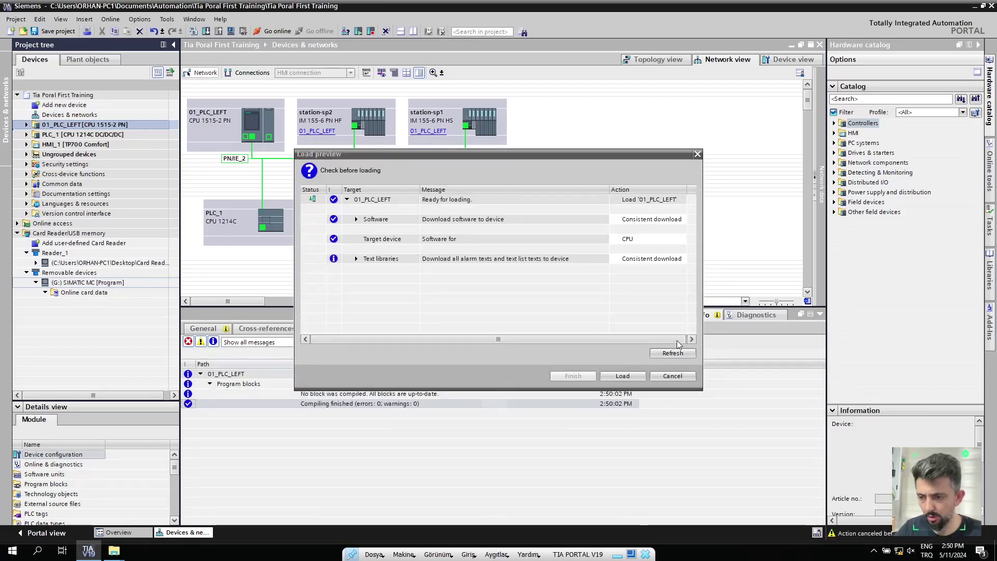
pyautogui.click(638, 378)
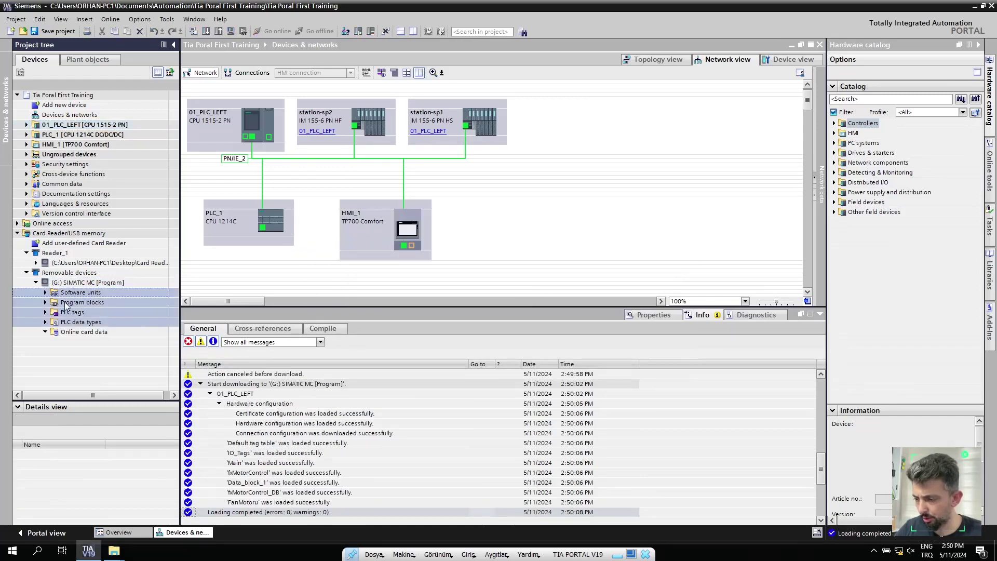
pyautogui.click(36, 283)
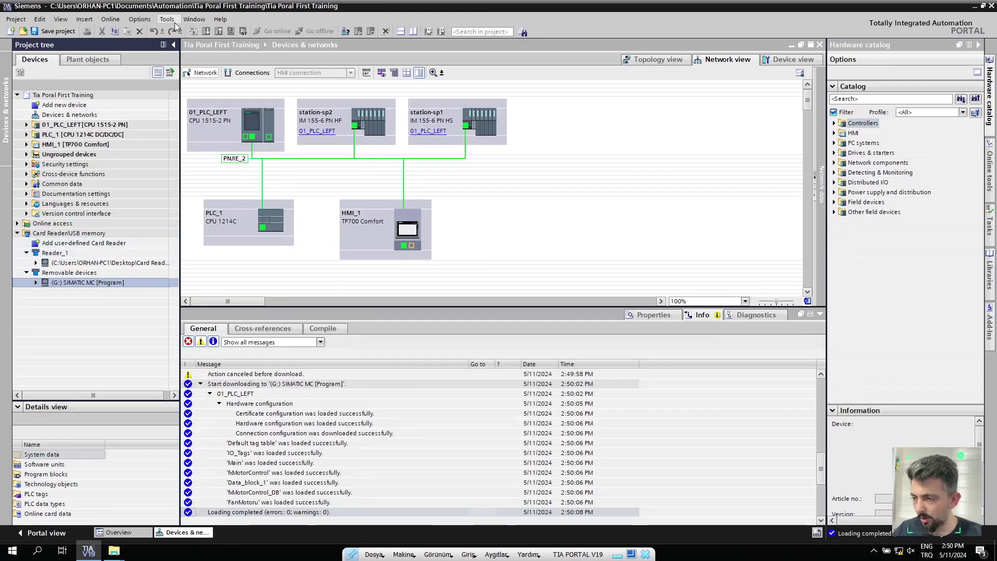
# Step: Attach the Kingston DataTraveler 2.0 [0100] to the virtual machine, and close the KINGSTON (K:) Explorer window
pyautogui.click(500, 555)
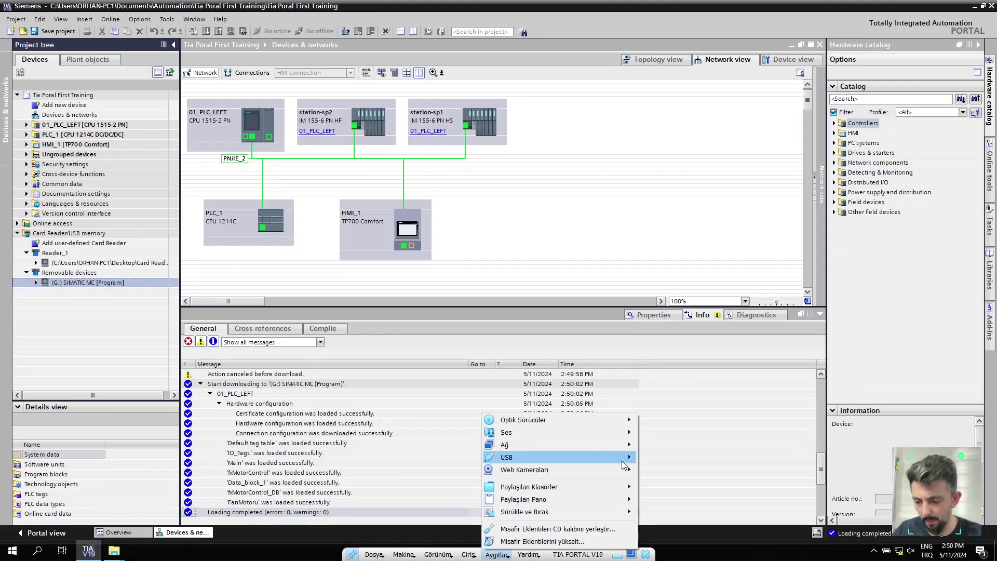
pyautogui.moveTo(623, 461)
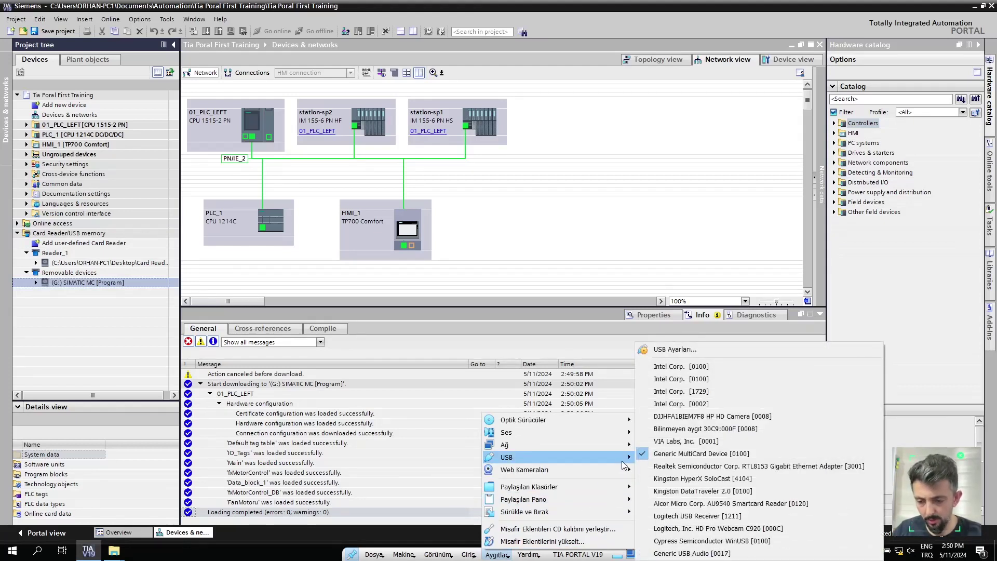
pyautogui.click(713, 493)
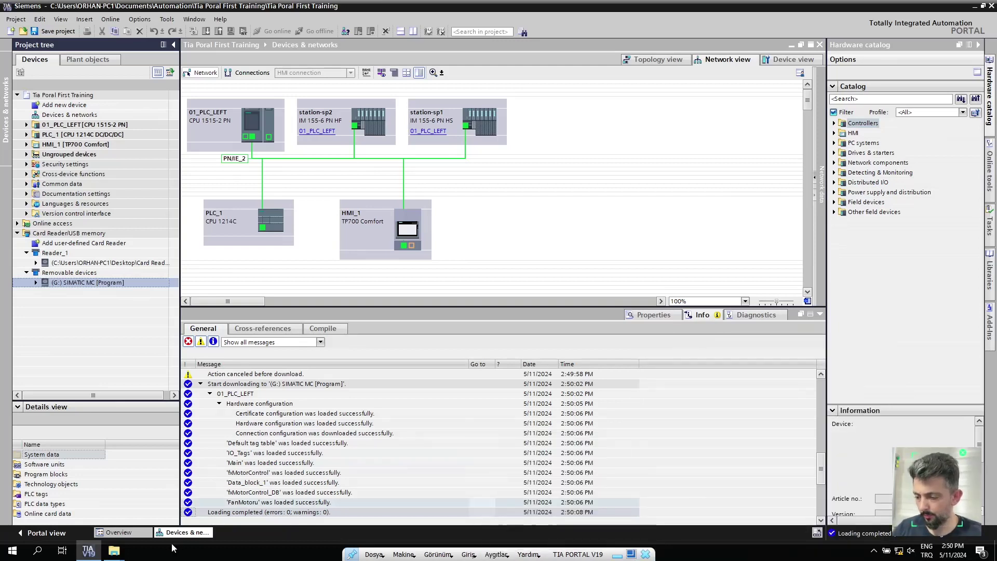
pyautogui.click(116, 554)
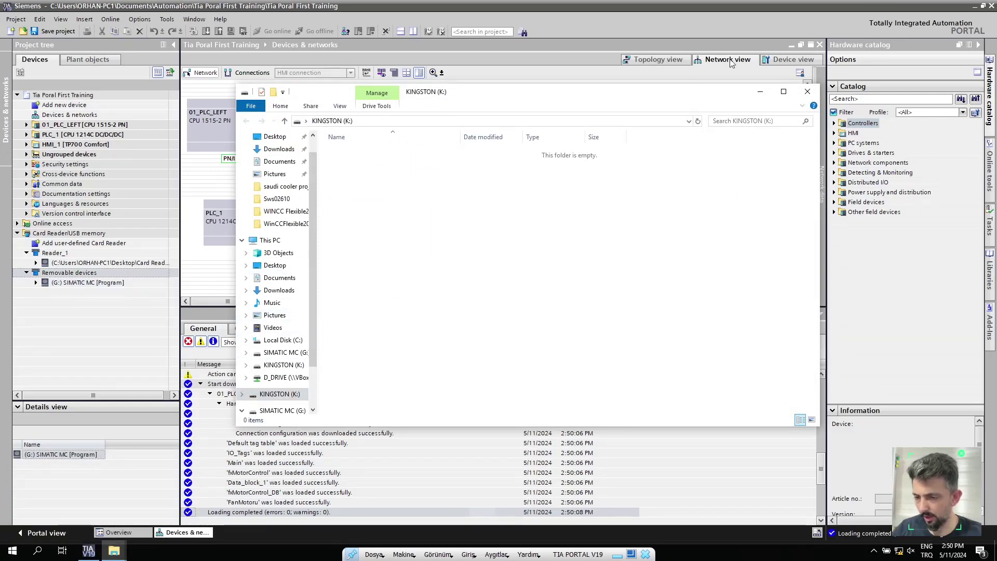
pyautogui.click(807, 93)
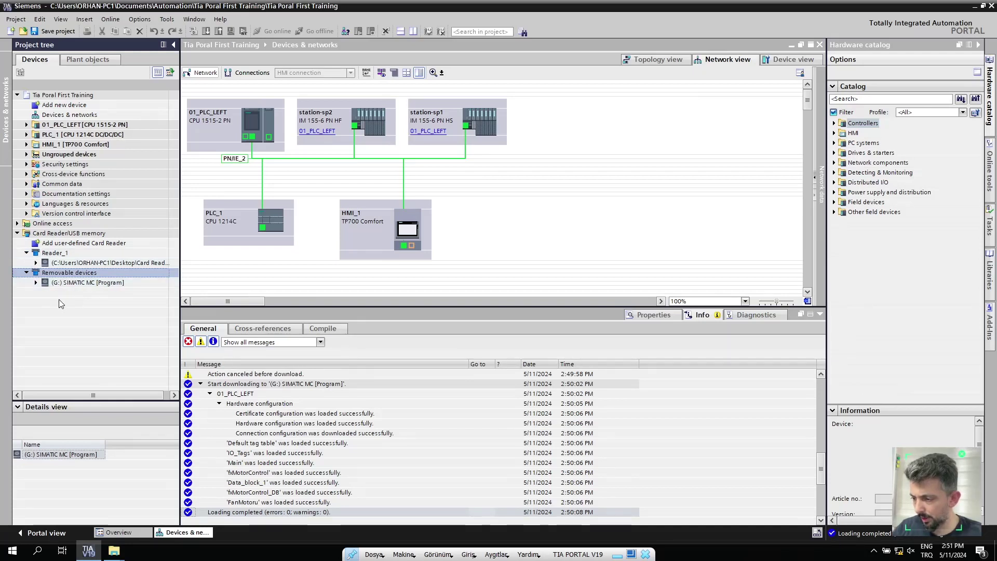
# Step: Add a user-defined card reader that uses the KINGSTON (K:) drive as its target directory
pyautogui.doubleClick(79, 243)
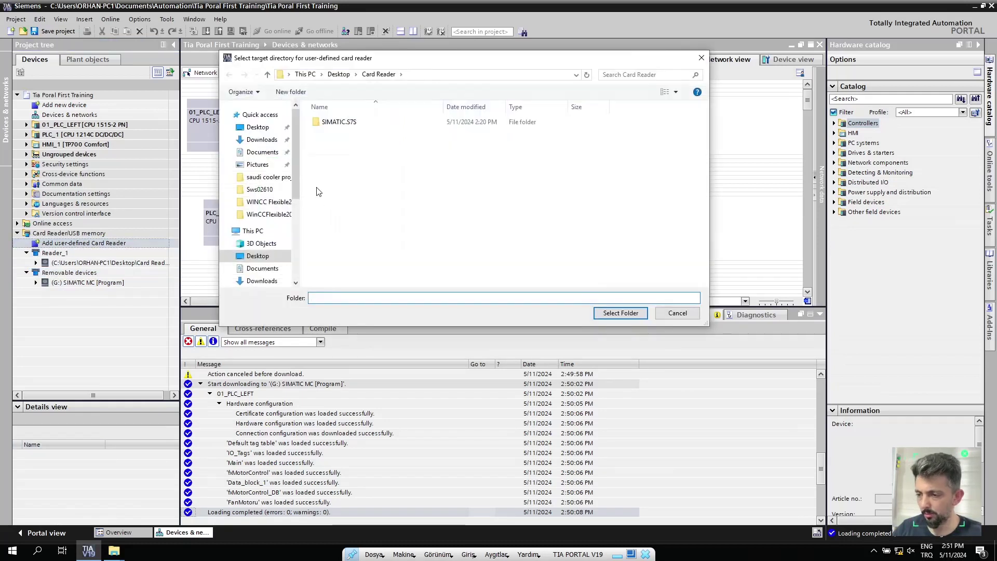
pyautogui.scroll(-3, 263, 249)
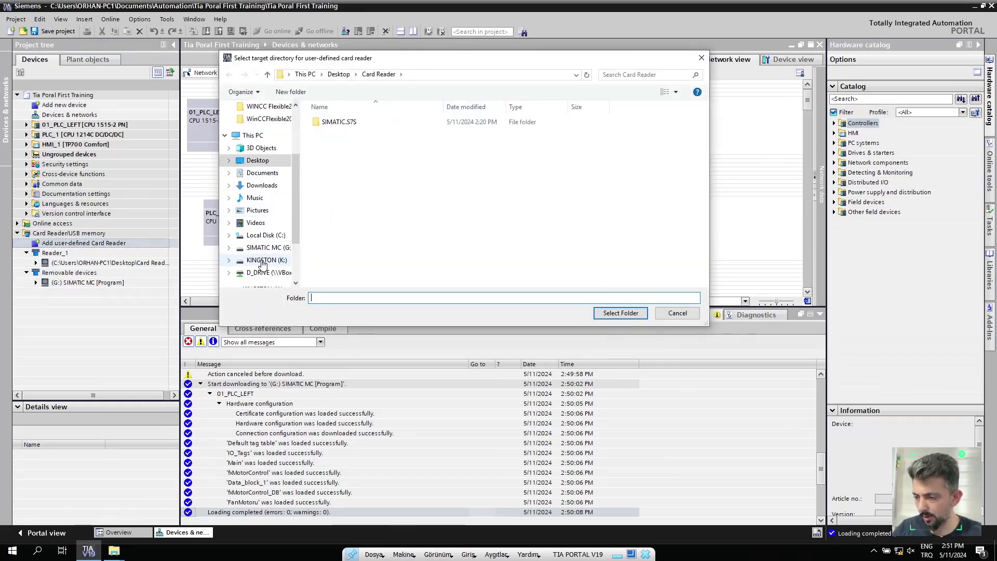
pyautogui.click(264, 260)
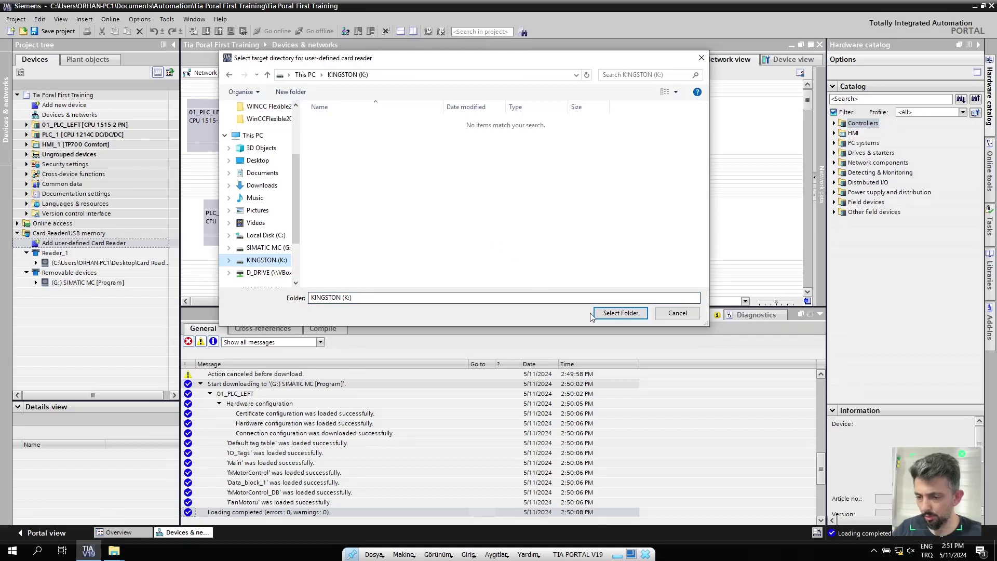
pyautogui.click(621, 313)
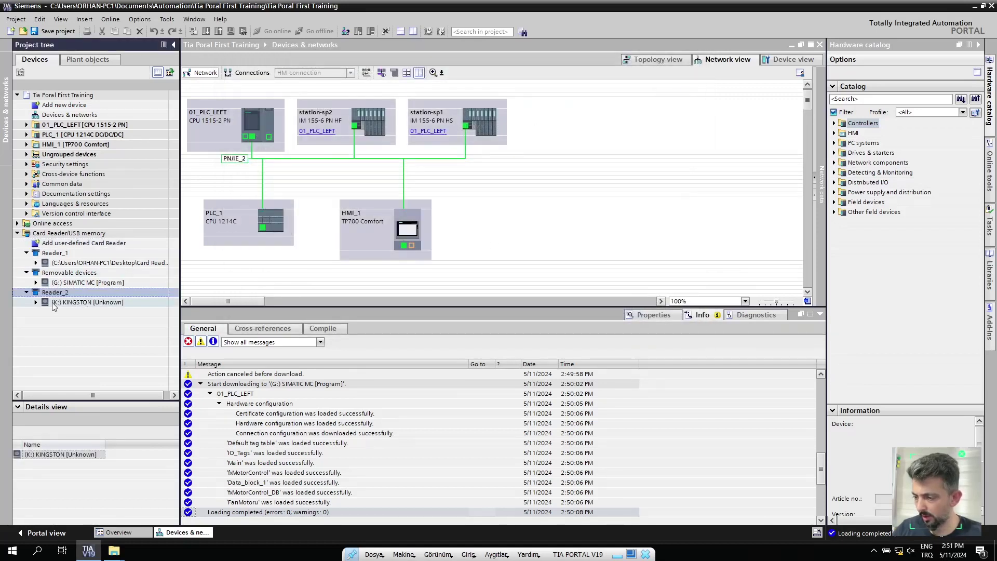
# Step: Load the 01_PLC_LEFT station onto the (K:) KINGSTON card under Reader_2
pyautogui.click(86, 303)
pyautogui.click(36, 303)
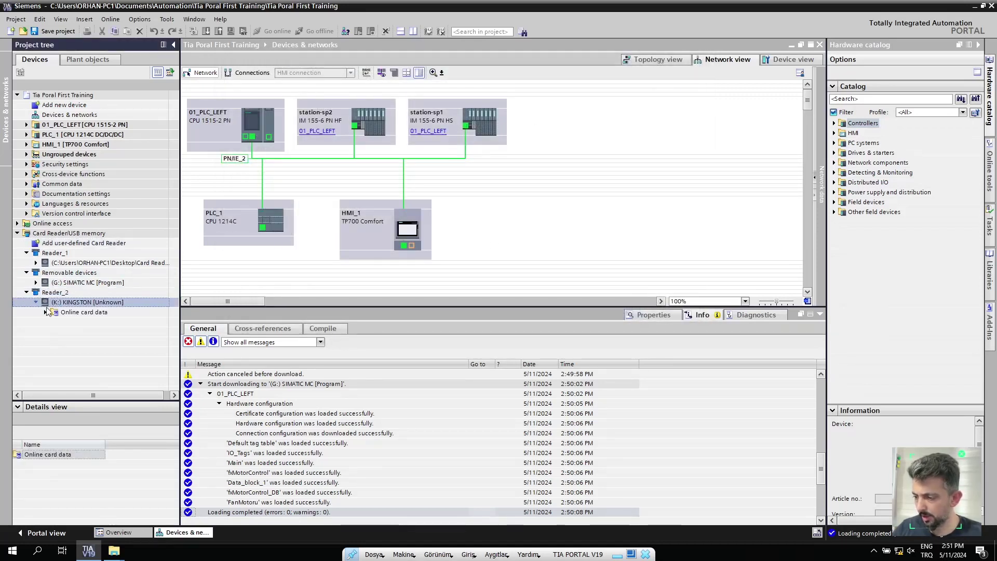
pyautogui.click(65, 126)
pyautogui.click(65, 126)
pyautogui.moveTo(56, 125); pyautogui.dragTo(111, 273)
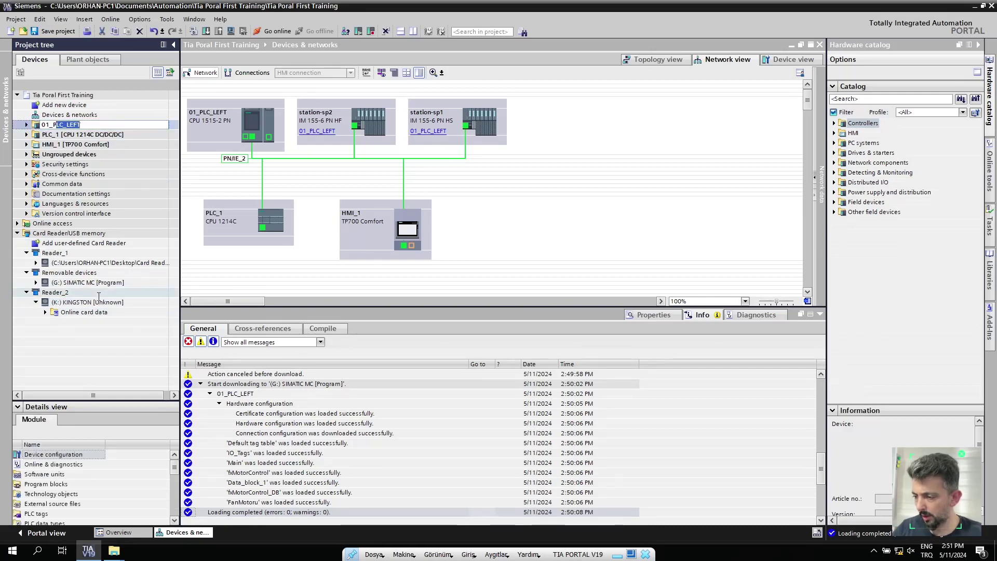
pyautogui.click(67, 129)
pyautogui.moveTo(66, 127); pyautogui.dragTo(84, 304)
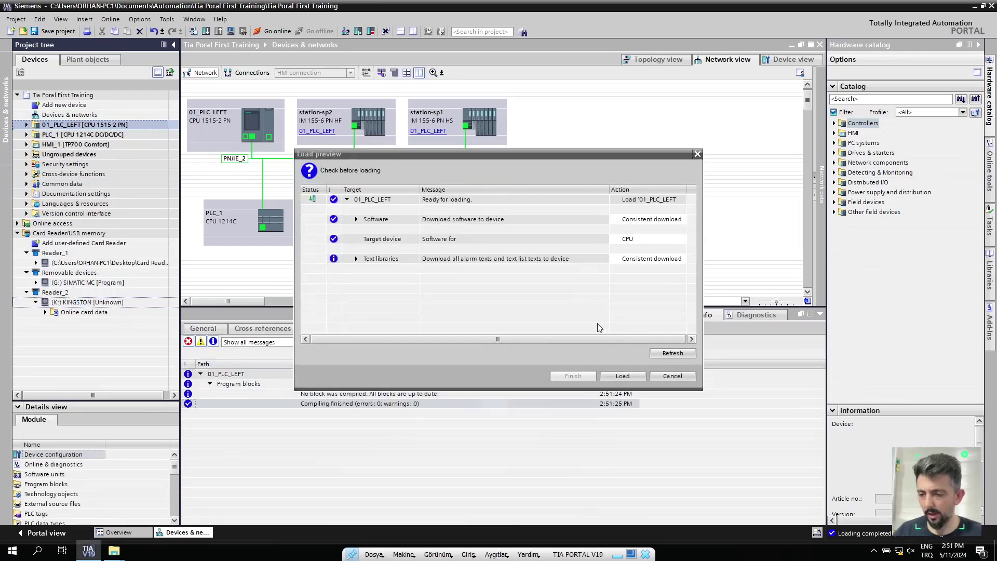
pyautogui.click(626, 377)
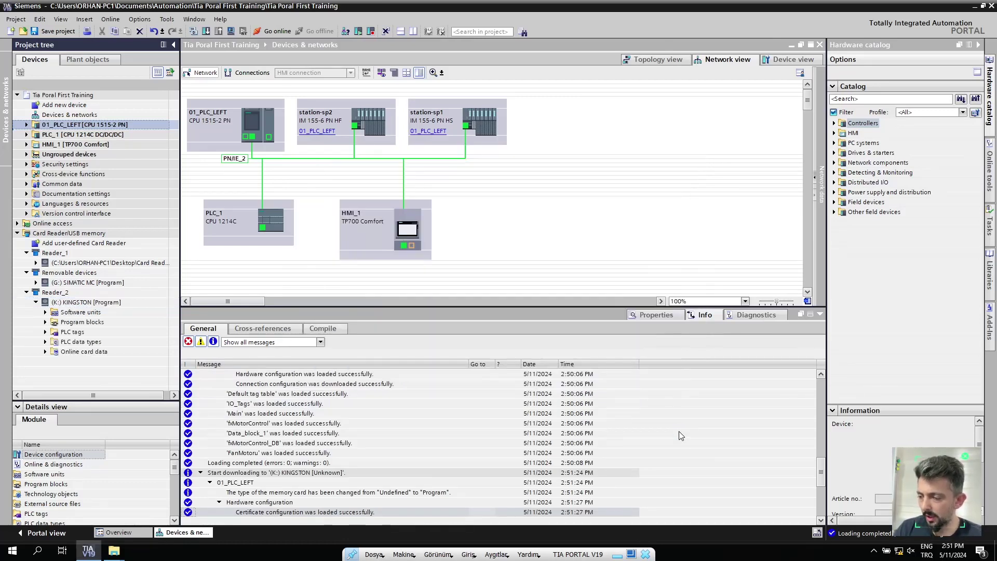
# Step: Review the three card entries and examine the Card Reader/USB memory commands available for the SIMATIC MC and KINGSTON cards
pyautogui.click(112, 264)
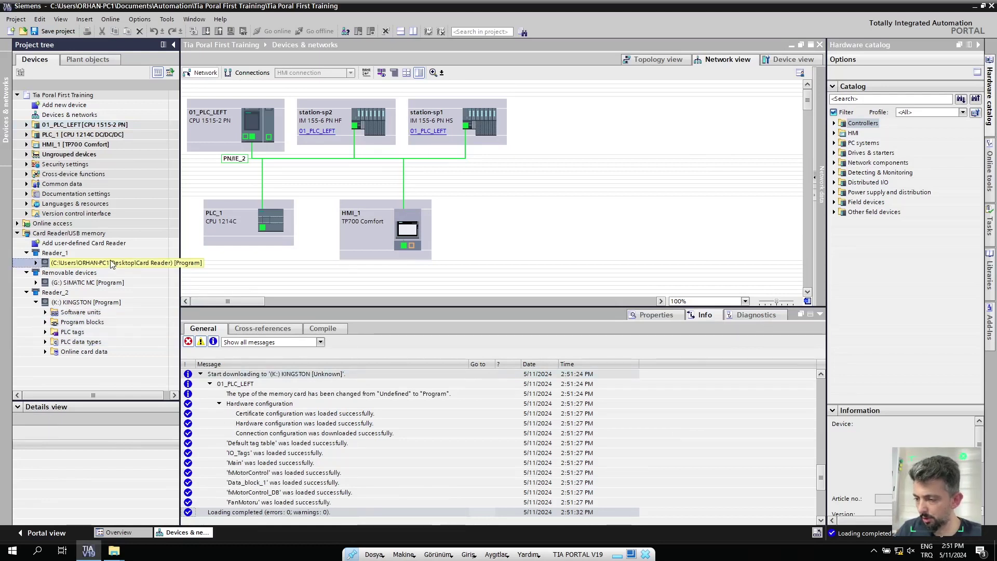
pyautogui.click(83, 283)
pyautogui.click(94, 303)
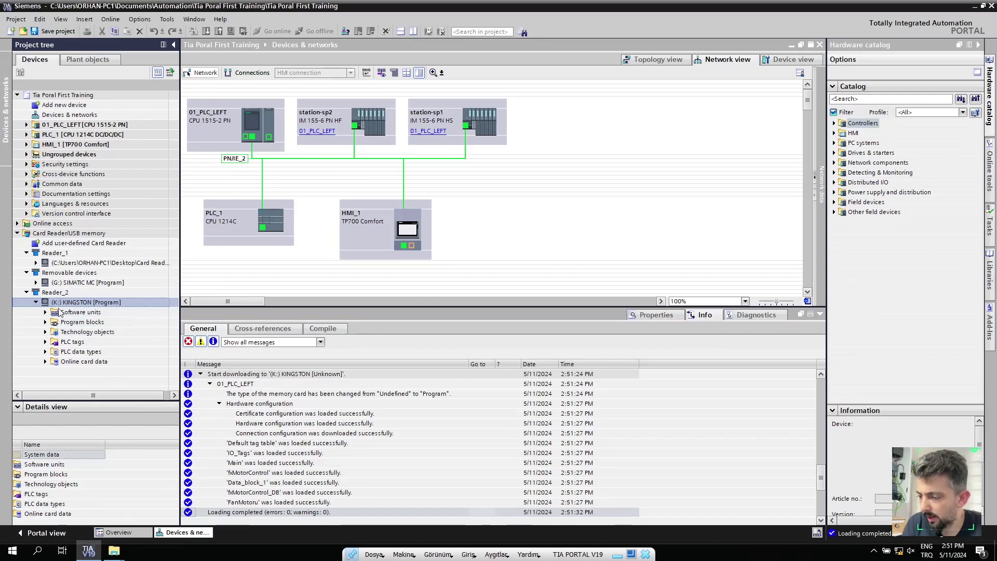
pyautogui.rightClick(86, 283)
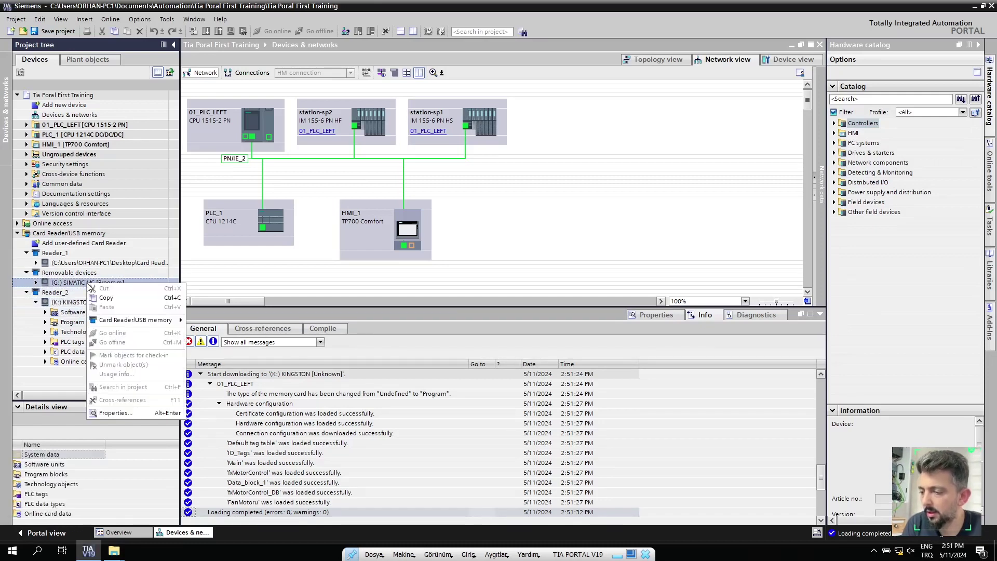
pyautogui.moveTo(136, 321)
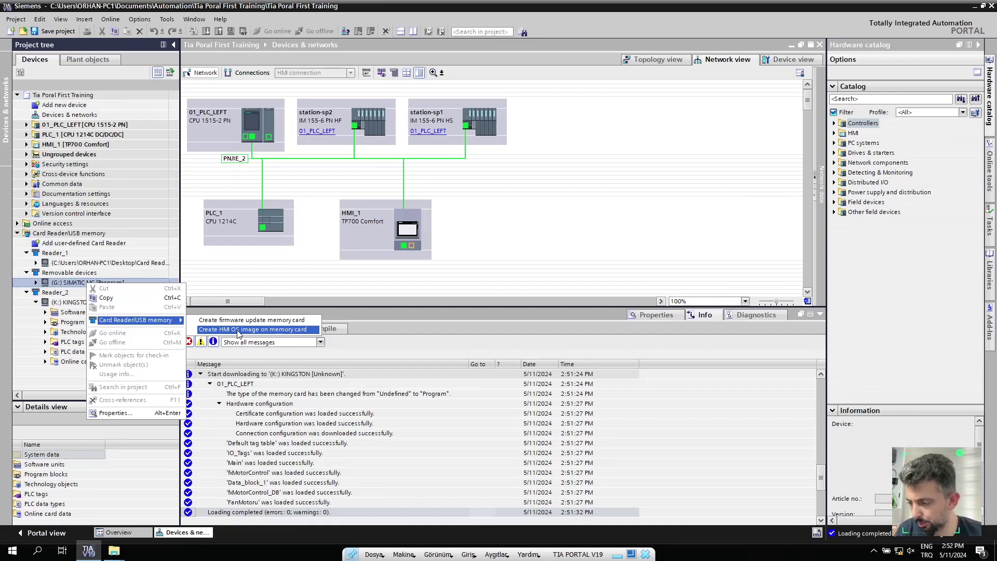
pyautogui.click(61, 292)
pyautogui.click(79, 305)
pyautogui.rightClick(80, 305)
pyautogui.moveTo(161, 346)
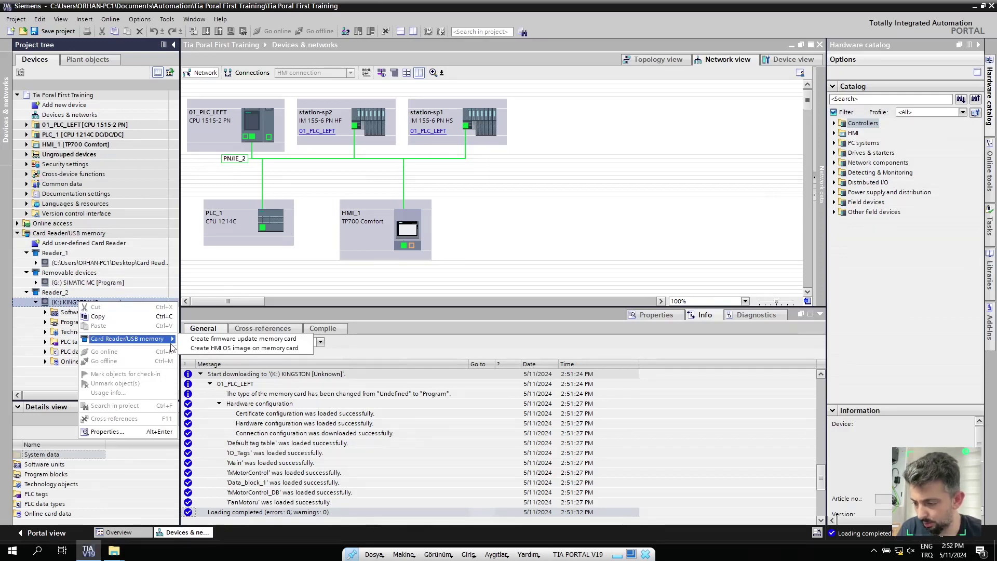
pyautogui.click(71, 235)
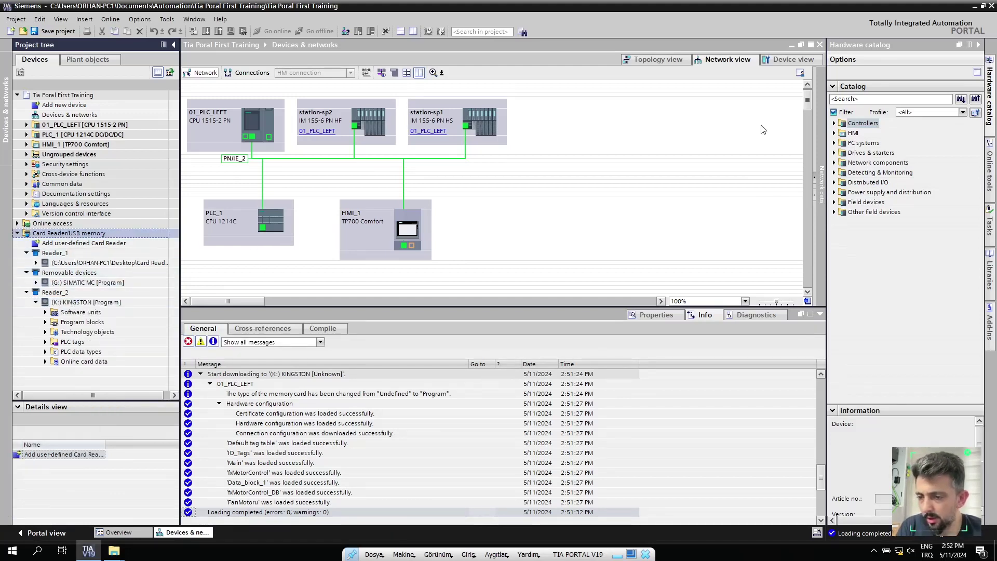
# Step: Minimize the TIA Portal and remaining open windows, and launch the SIMATIC Automation Tool from the desktop
pyautogui.click(976, 6)
pyautogui.click(706, 37)
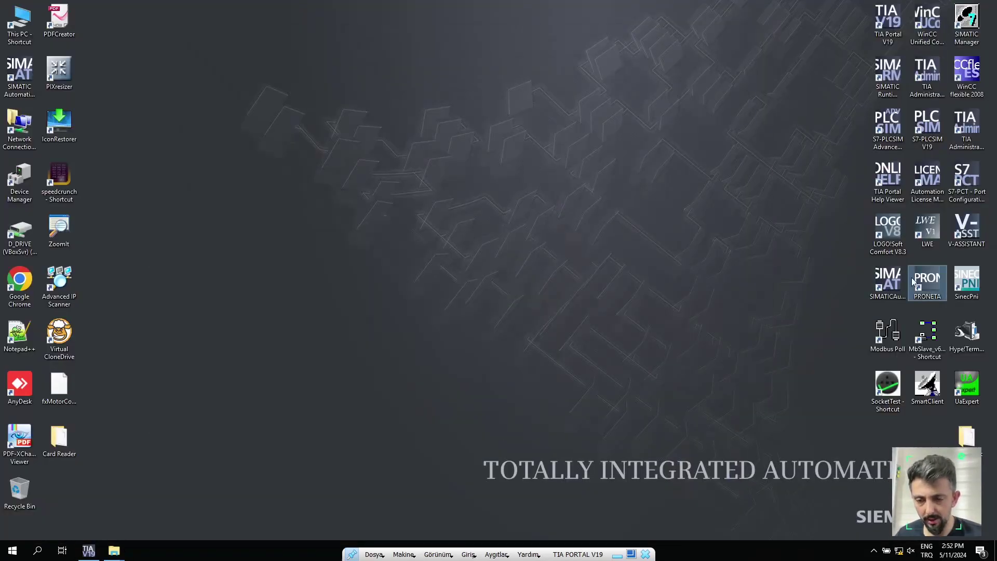
pyautogui.click(898, 284)
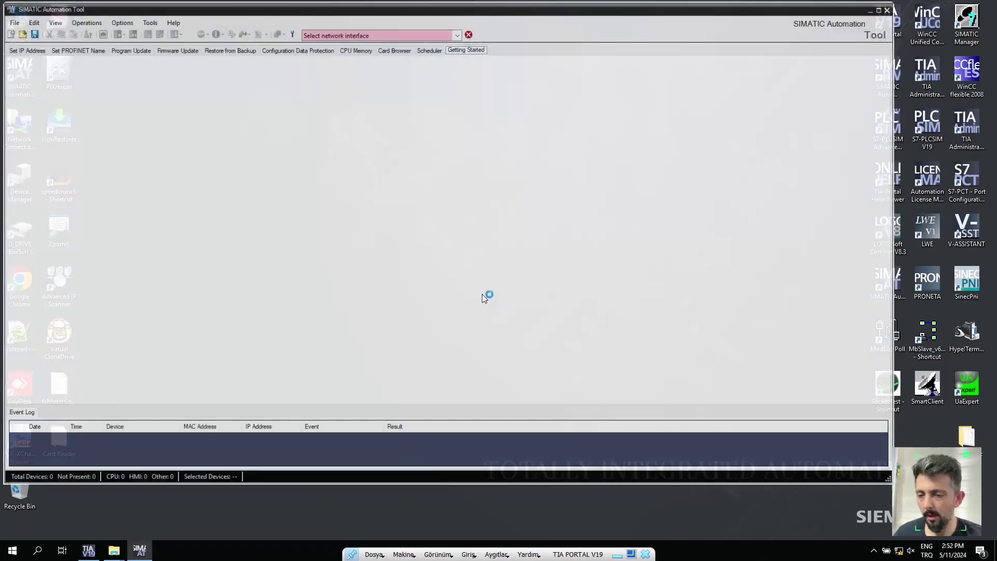
# Step: Choose Intel(R) PRO/1000 MT Desktop Adapter.TCPIP.1 as the network interface and acknowledge the manual IP notice
pyautogui.click(453, 29)
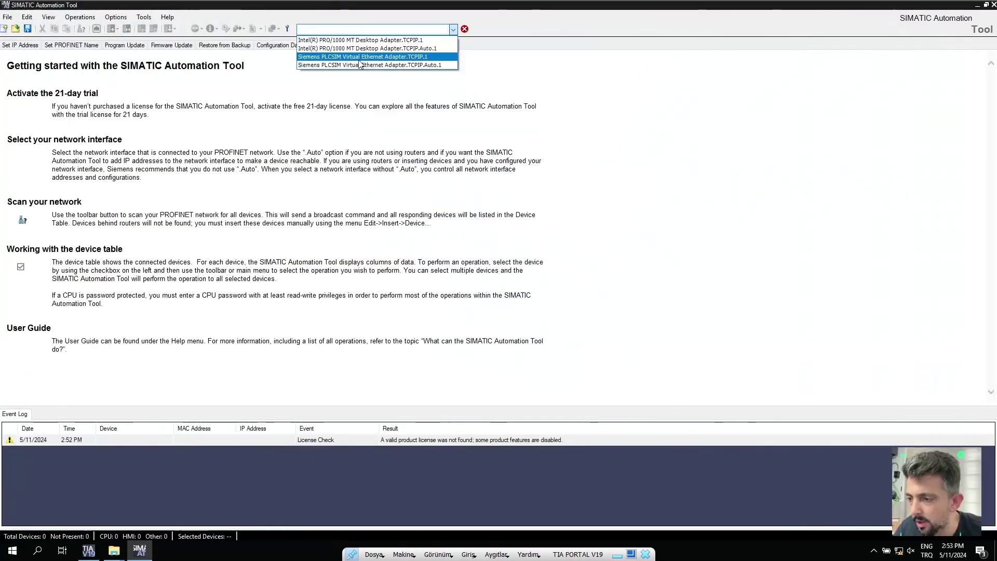
pyautogui.click(381, 40)
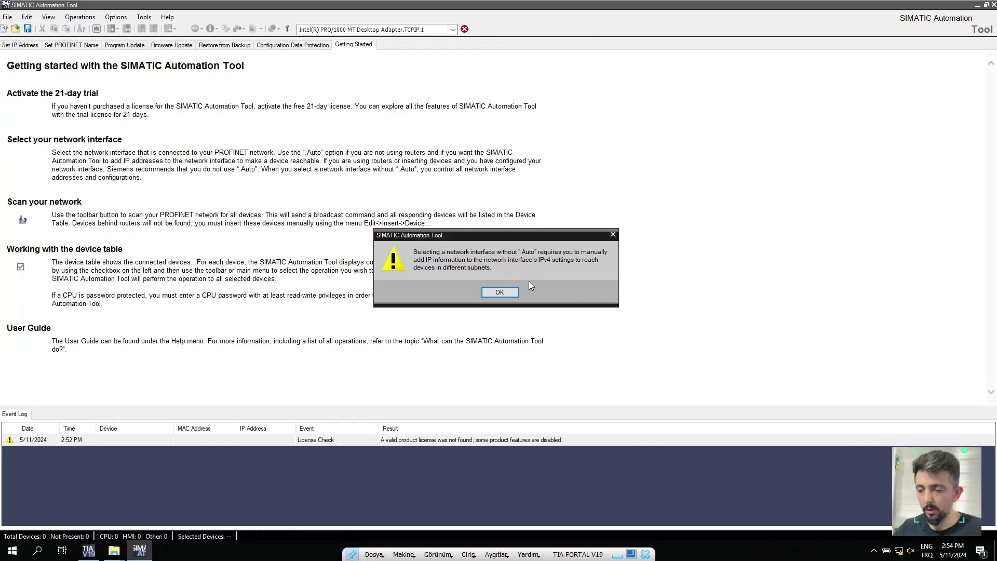
pyautogui.click(499, 292)
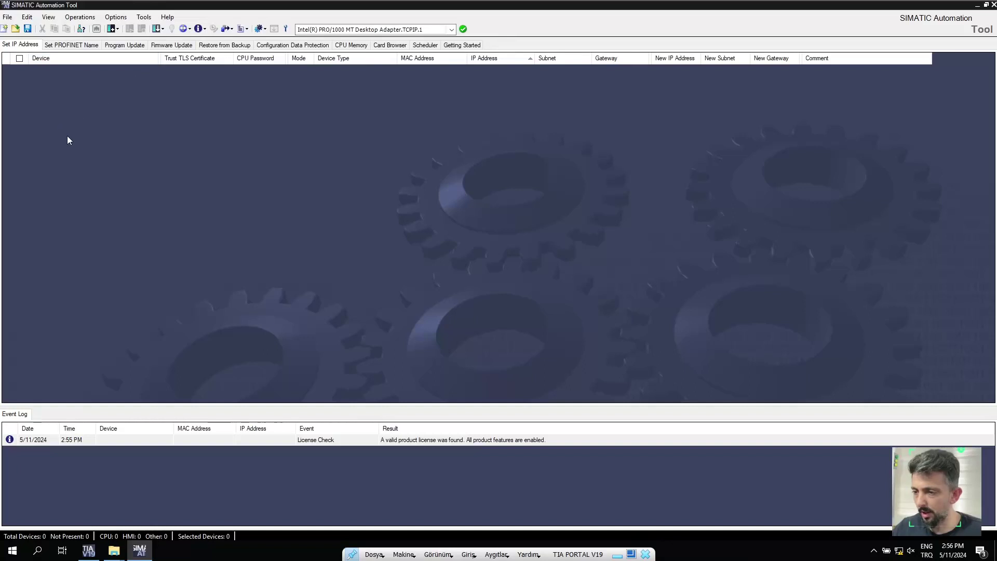
# Step: Preview the PROFINET name and program update views, return to the IP address view and scan the network for devices
pyautogui.click(59, 46)
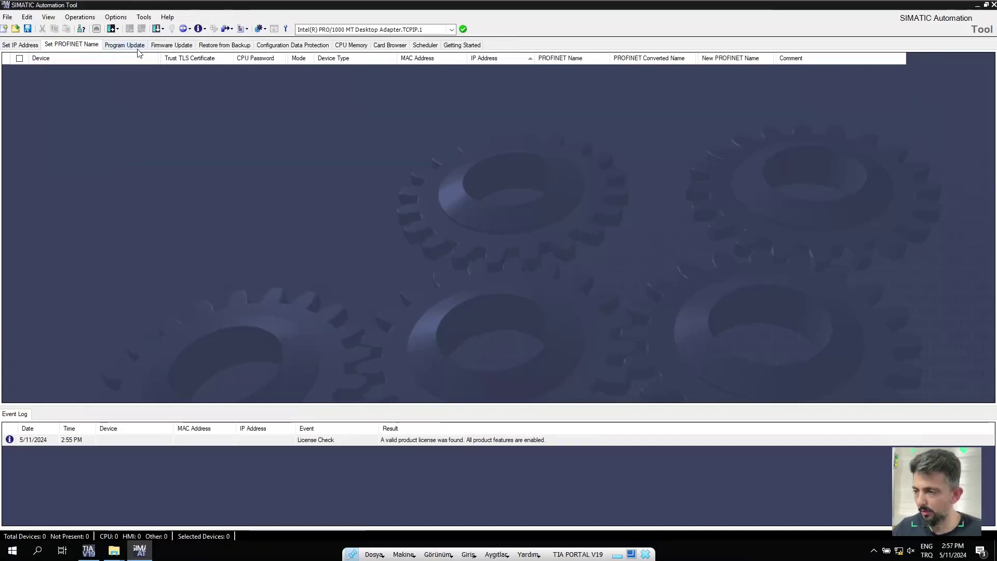
pyautogui.click(127, 45)
pyautogui.click(36, 45)
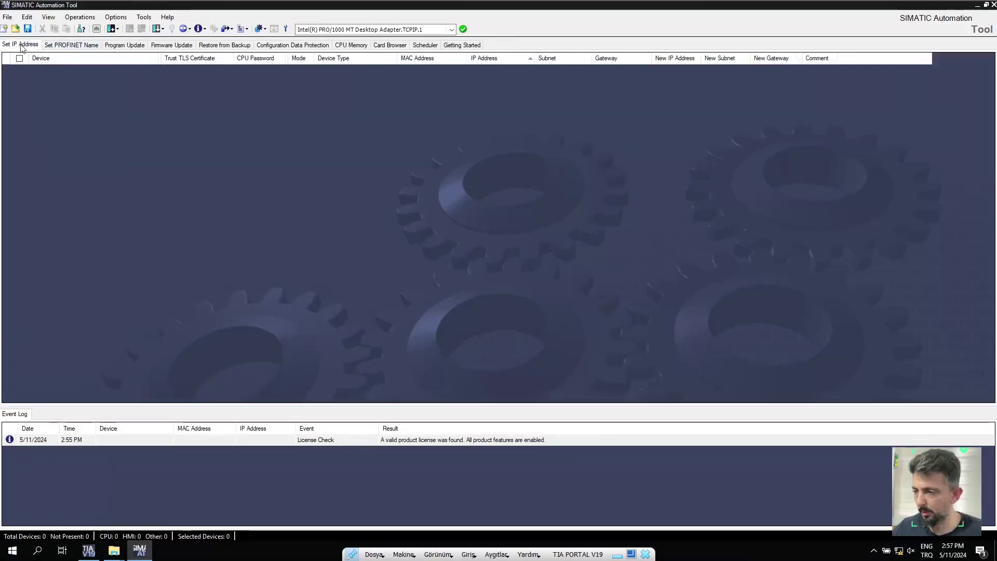
pyautogui.click(81, 29)
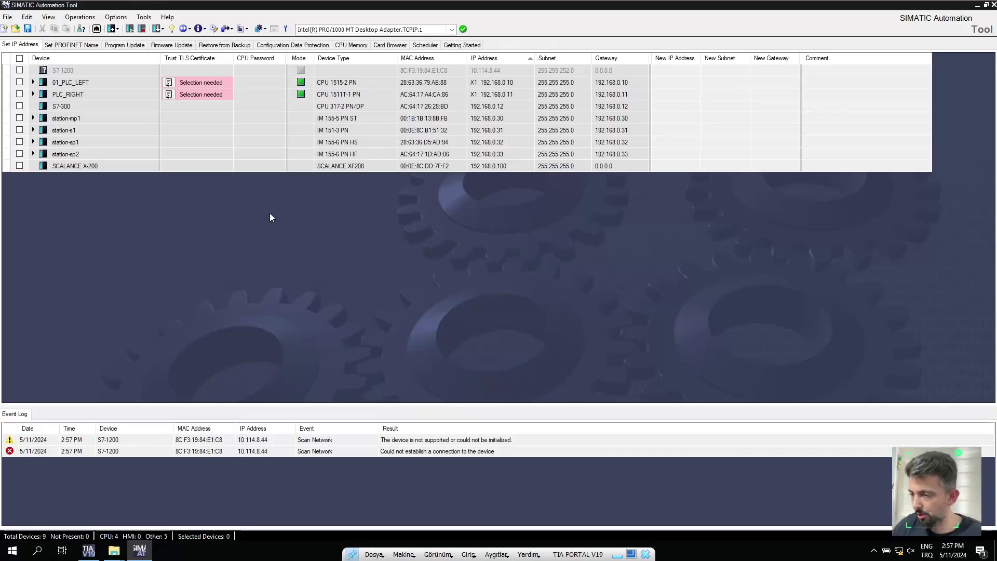
# Step: Set TLS certificate trust to Always for 01_PLC_LEFT and PLC_RIGHT, and select 01_PLC_LEFT in the device table
pyautogui.click(206, 86)
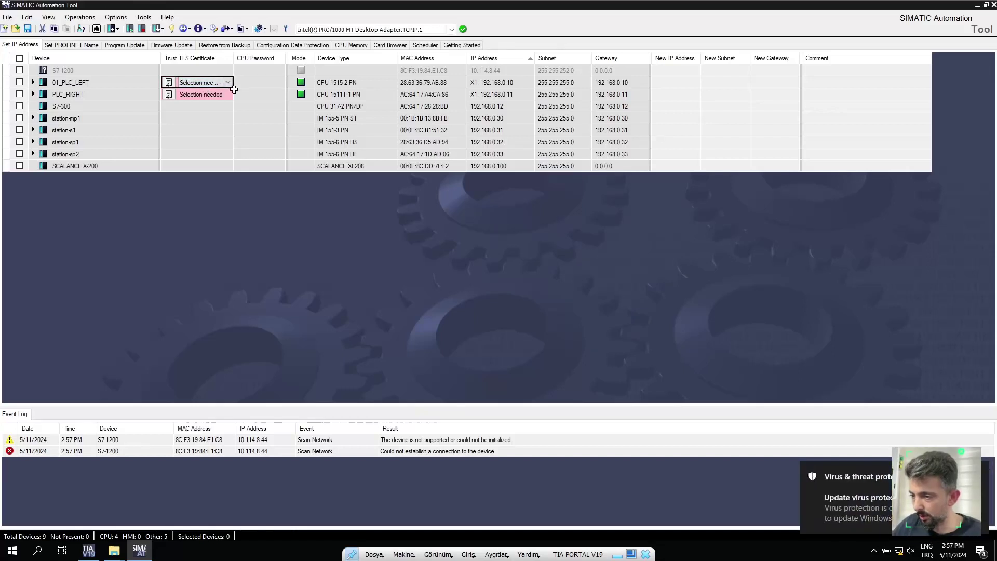
pyautogui.click(228, 83)
pyautogui.click(229, 84)
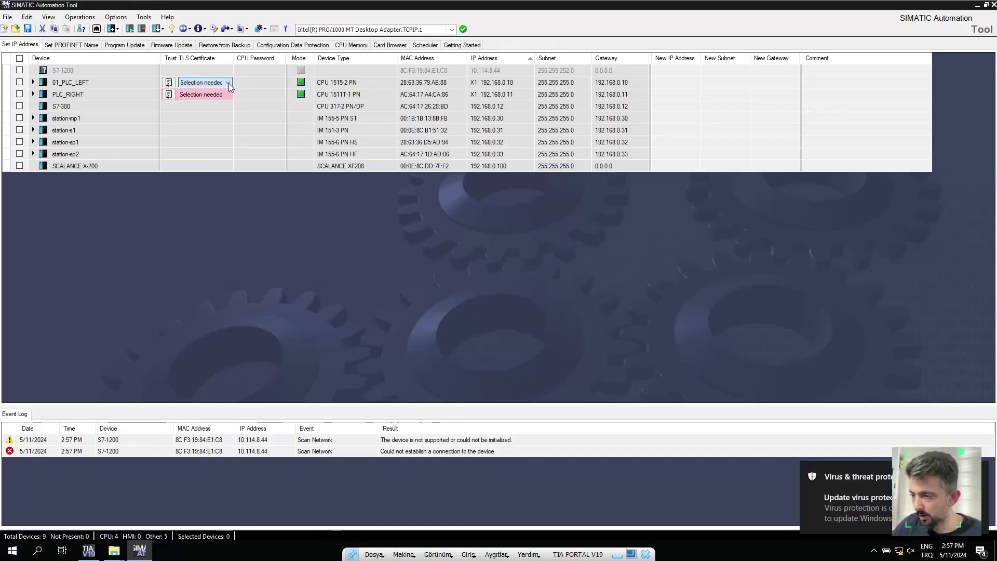
pyautogui.click(229, 83)
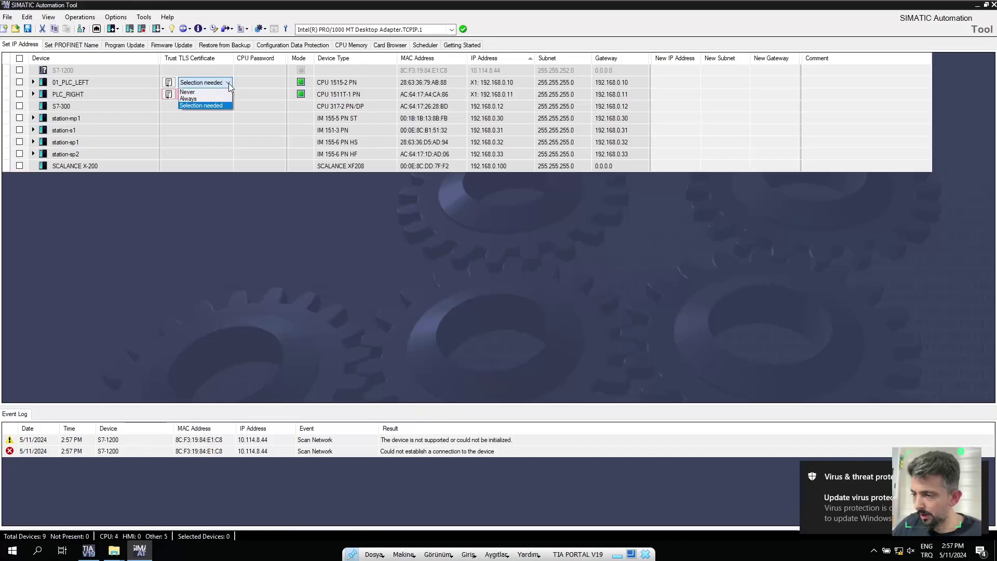
pyautogui.click(210, 100)
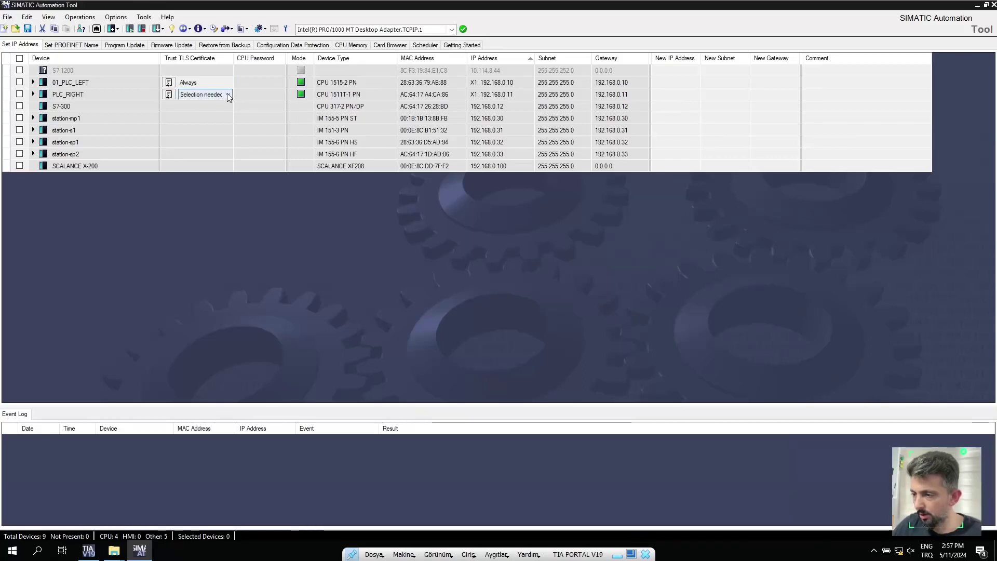
pyautogui.click(226, 95)
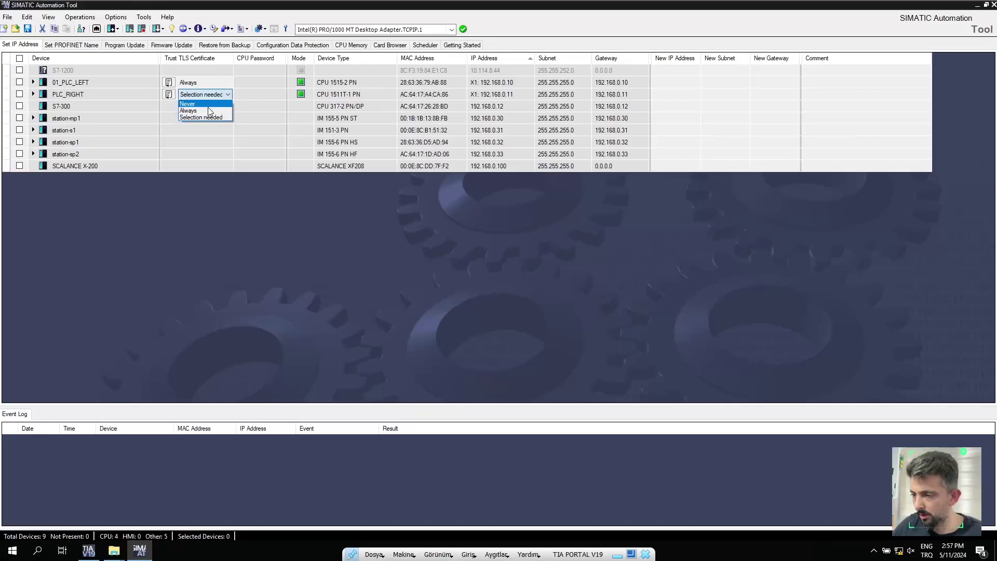
pyautogui.click(209, 111)
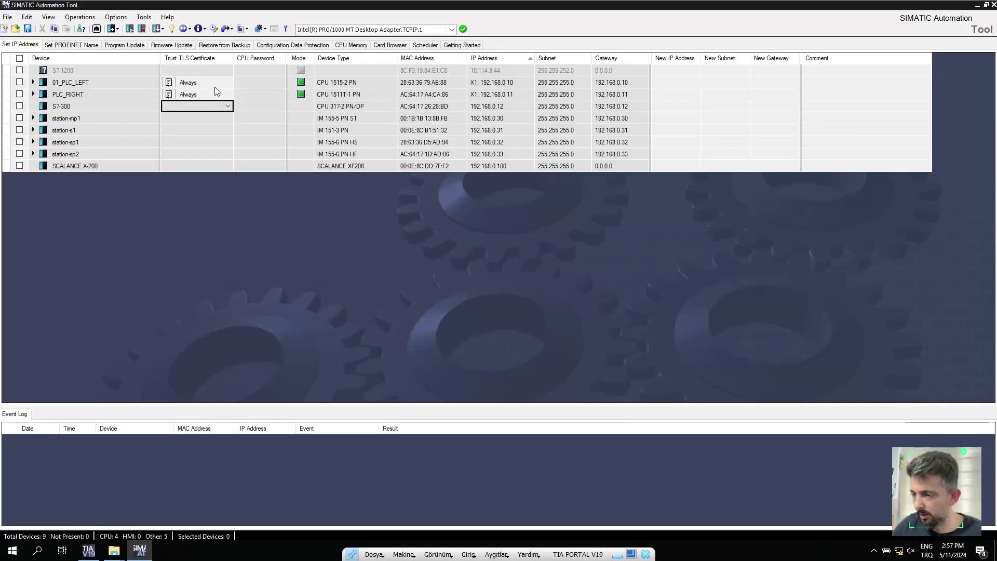
pyautogui.click(335, 82)
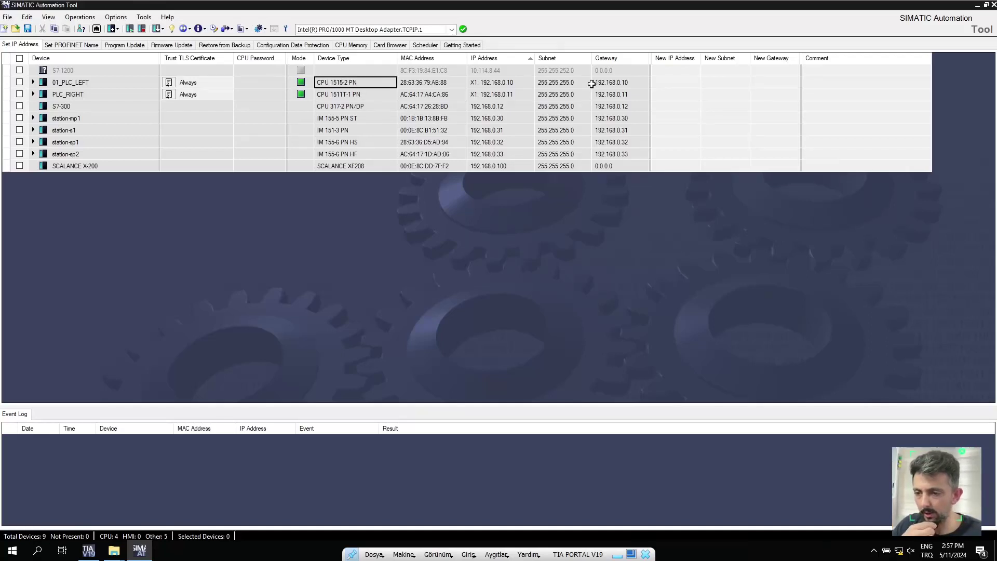
pyautogui.click(20, 82)
# Step: Review the devices' PROFINET names, program update, firmware update, backup restore, configuration data protection and CPU memory information
pyautogui.click(78, 46)
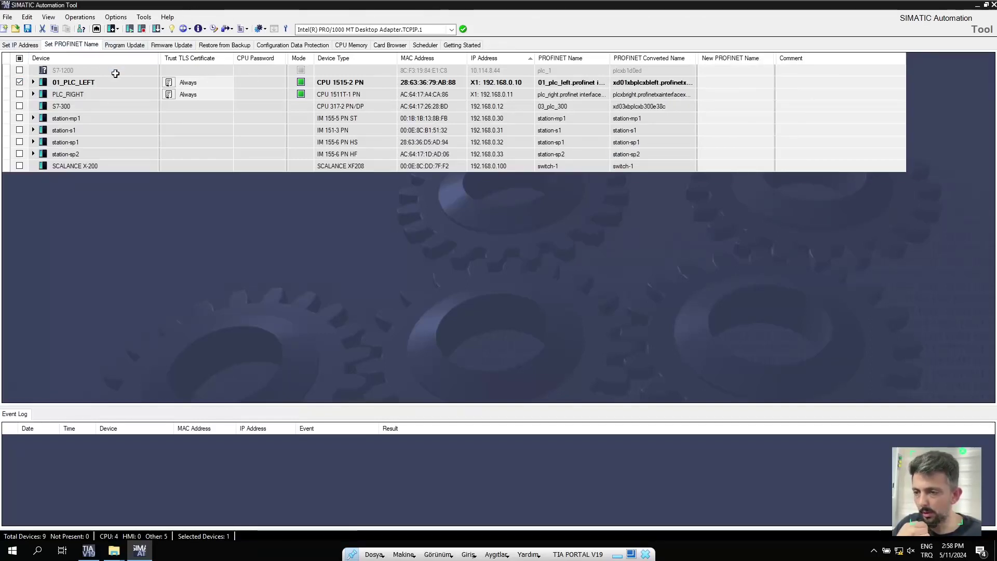
pyautogui.click(118, 47)
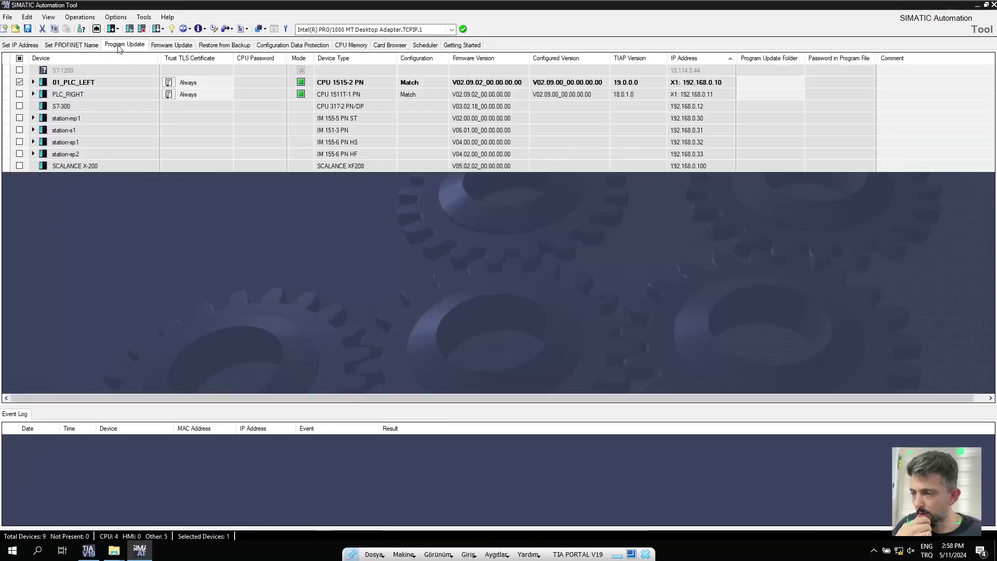
pyautogui.click(172, 46)
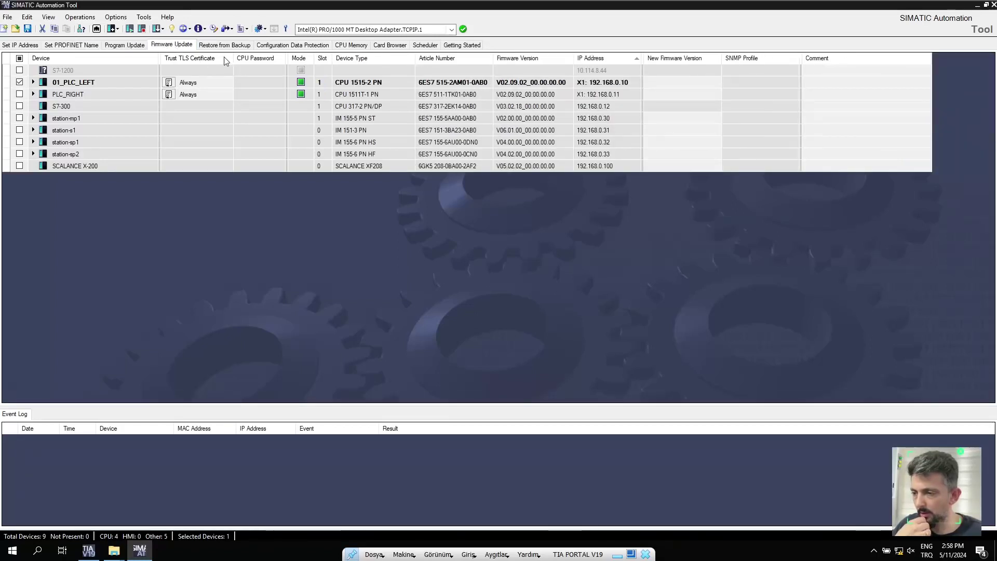
pyautogui.click(216, 46)
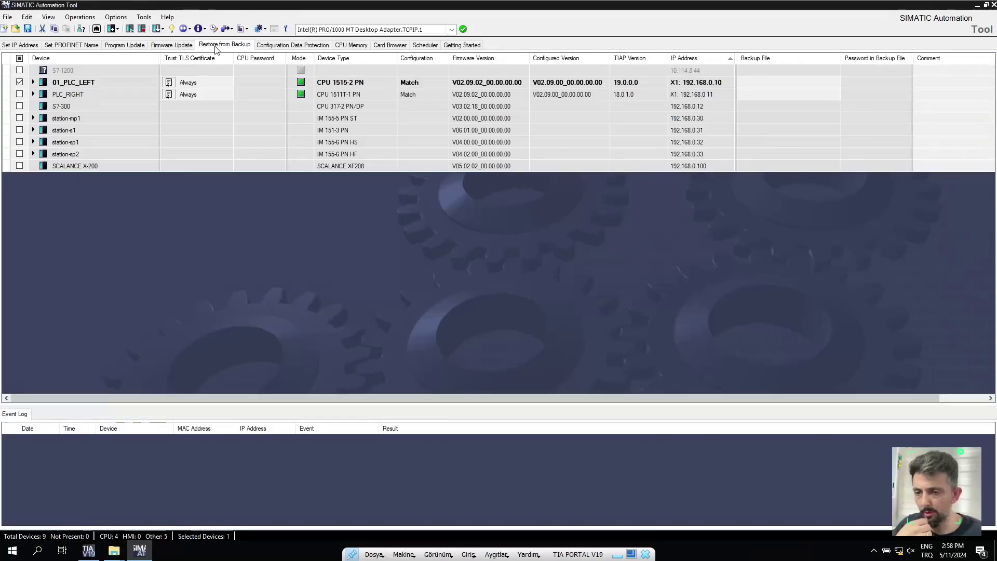
pyautogui.click(281, 46)
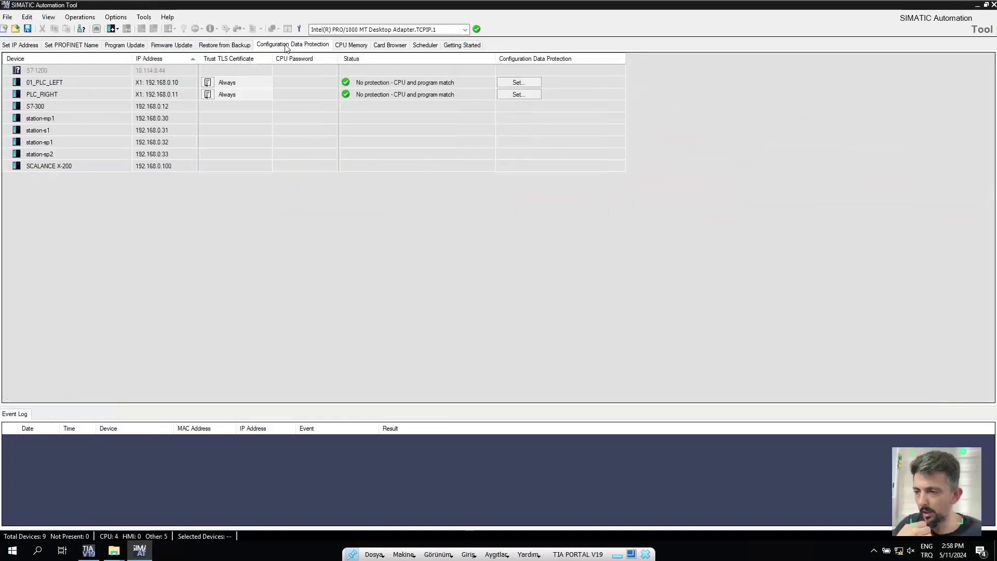
pyautogui.click(342, 47)
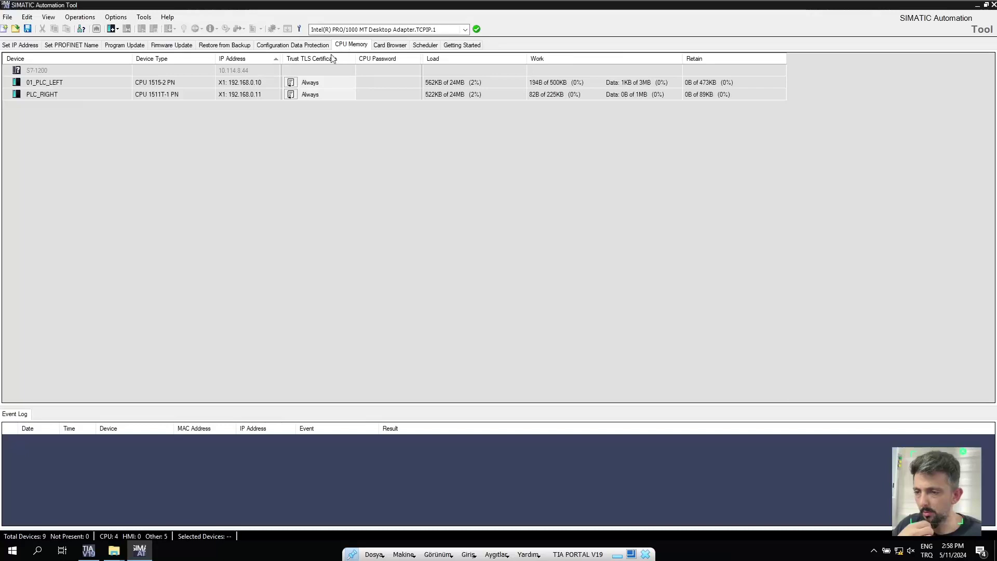
# Step: Browse the s7p.web.apps and SIMATIC.S7S folders on 01_PLC_LEFT's memory card, and review the Scheduler and Getting Started pages
pyautogui.click(387, 47)
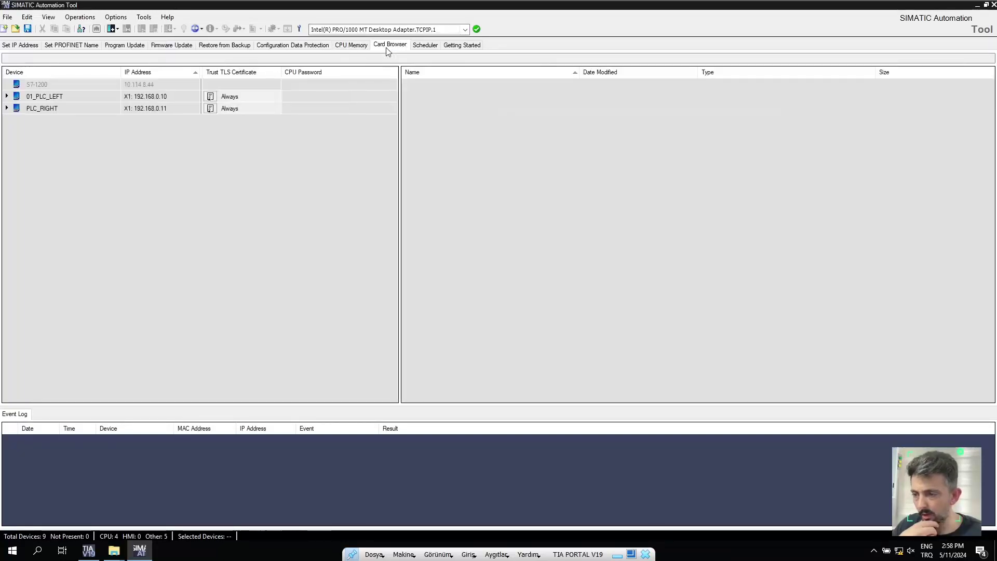
pyautogui.click(7, 96)
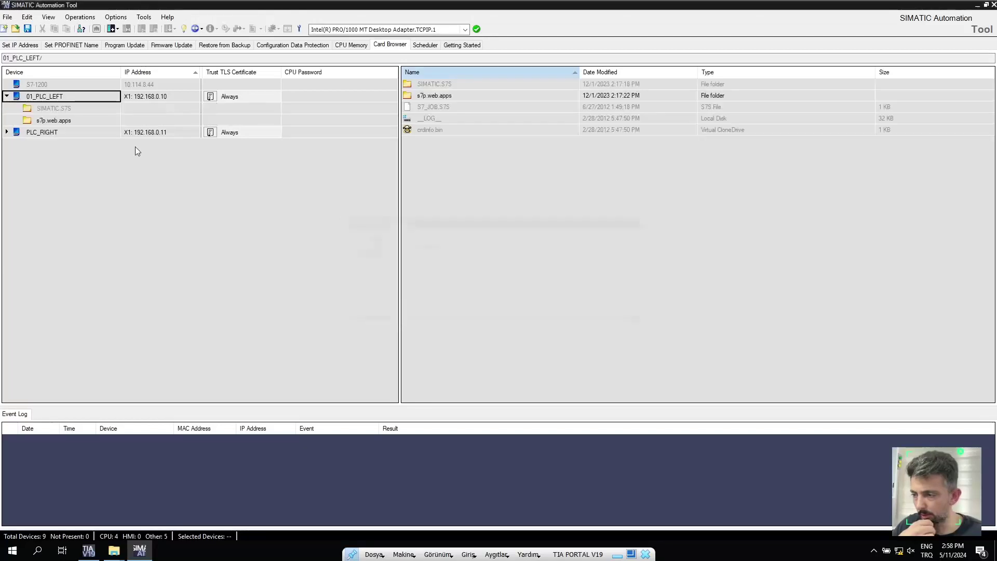
pyautogui.click(67, 121)
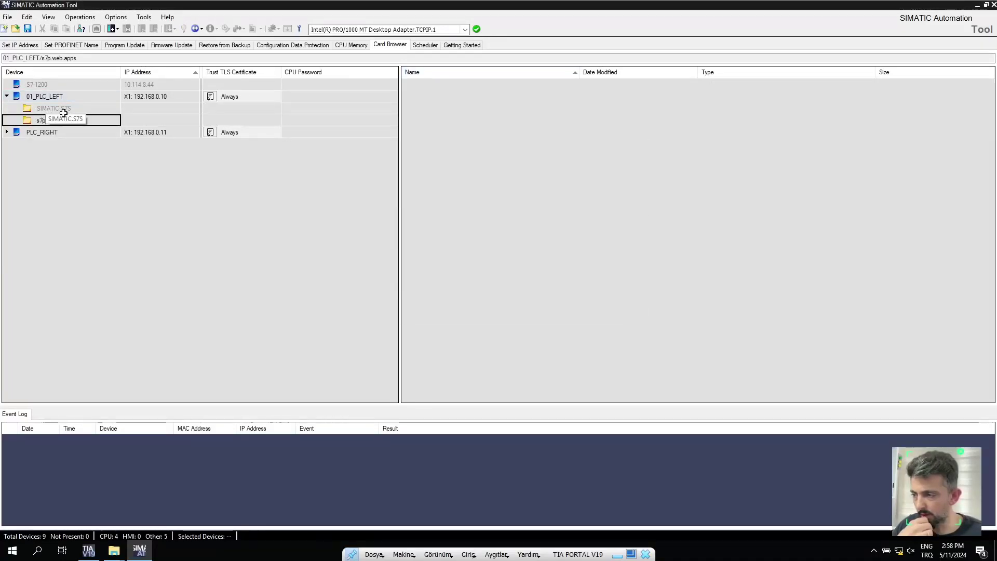
pyautogui.click(54, 117)
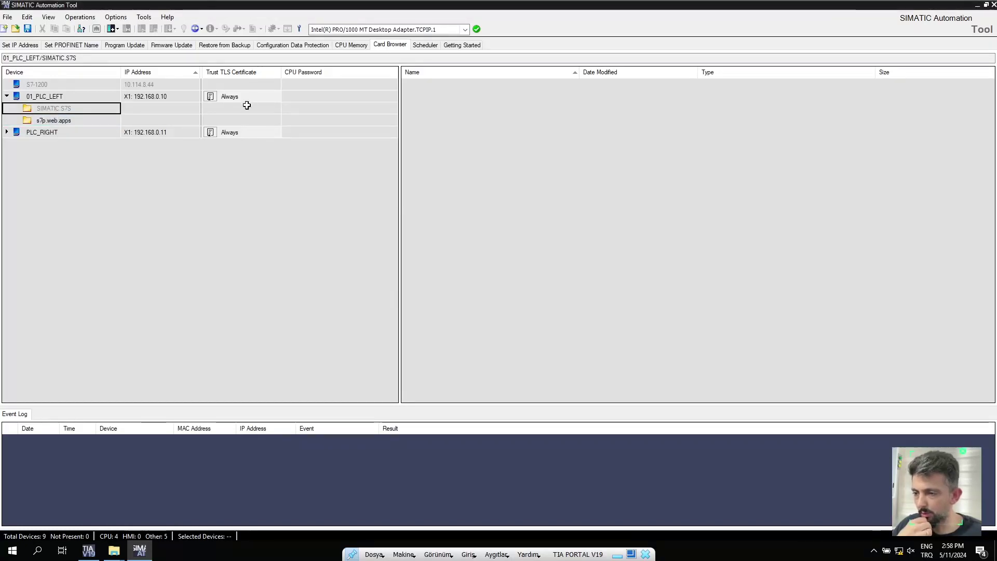
pyautogui.click(423, 45)
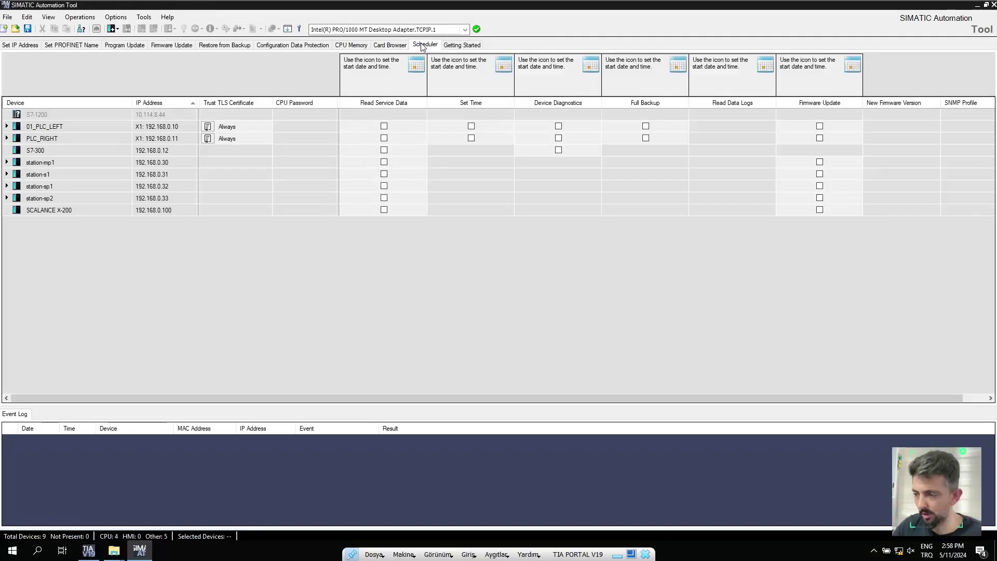
pyautogui.click(458, 45)
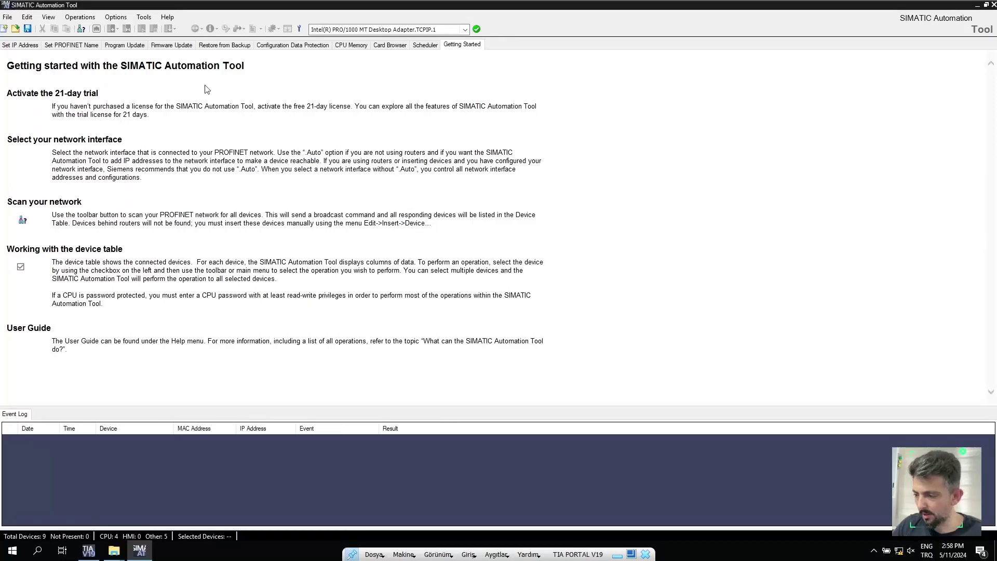
# Step: Open the new IP address entry for 01_PLC_LEFT and examine the Set IP Address command among the update operations
pyautogui.click(21, 45)
pyautogui.click(19, 82)
pyautogui.click(679, 83)
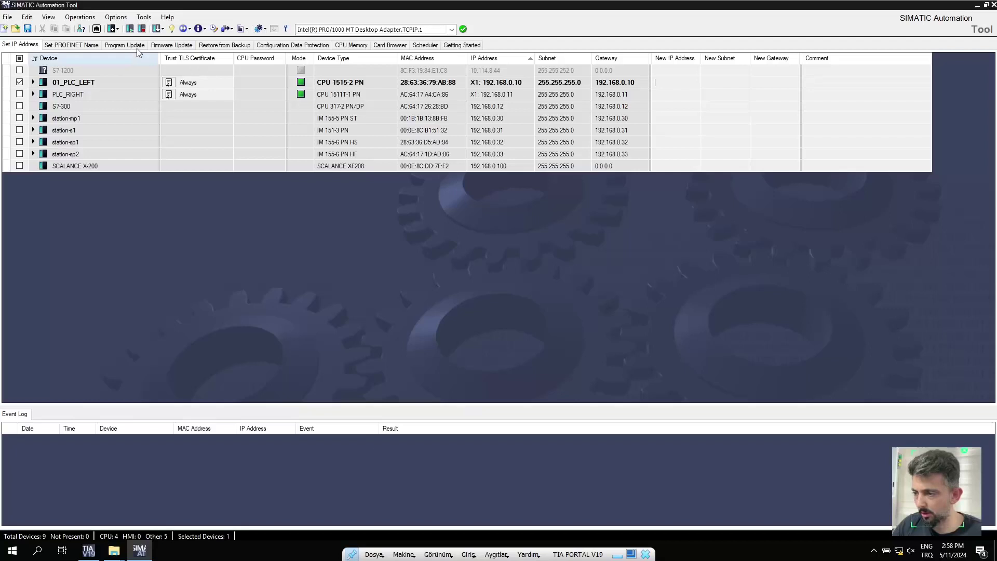
pyautogui.click(160, 29)
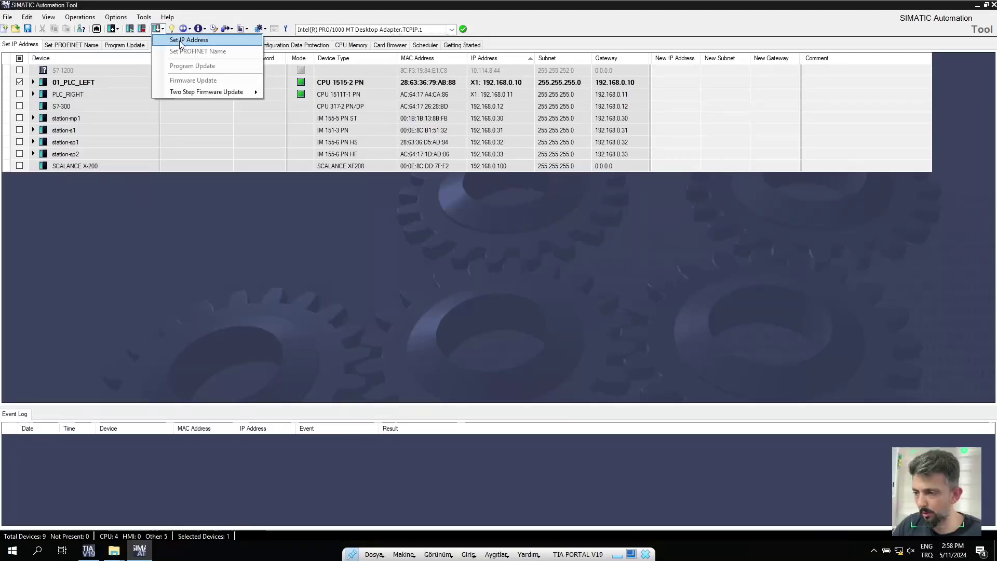
pyautogui.click(668, 84)
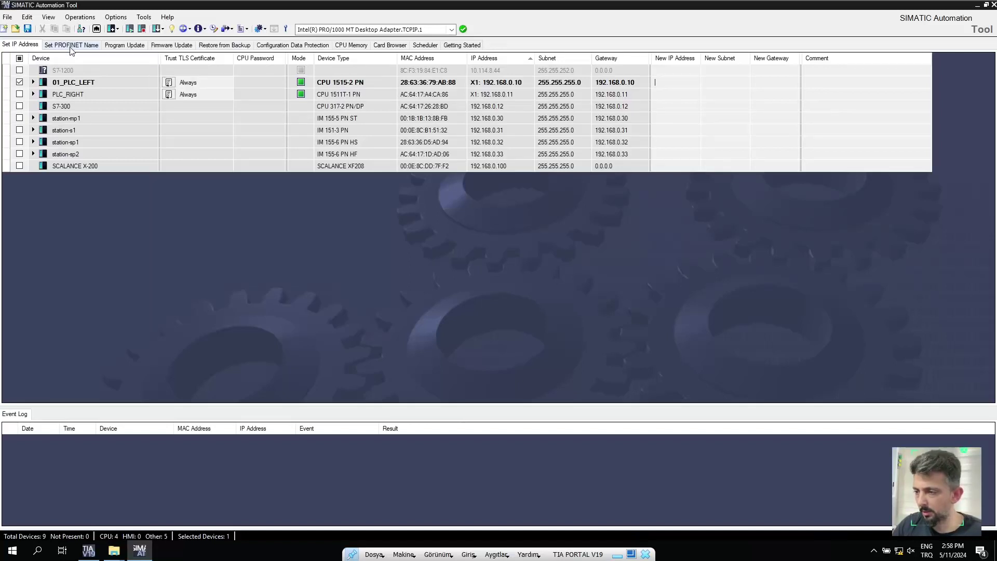
# Step: Try a new PROFINET name beginning with CPU_ for 01_PLC_LEFT, and clear the entry
pyautogui.click(71, 47)
pyautogui.click(673, 85)
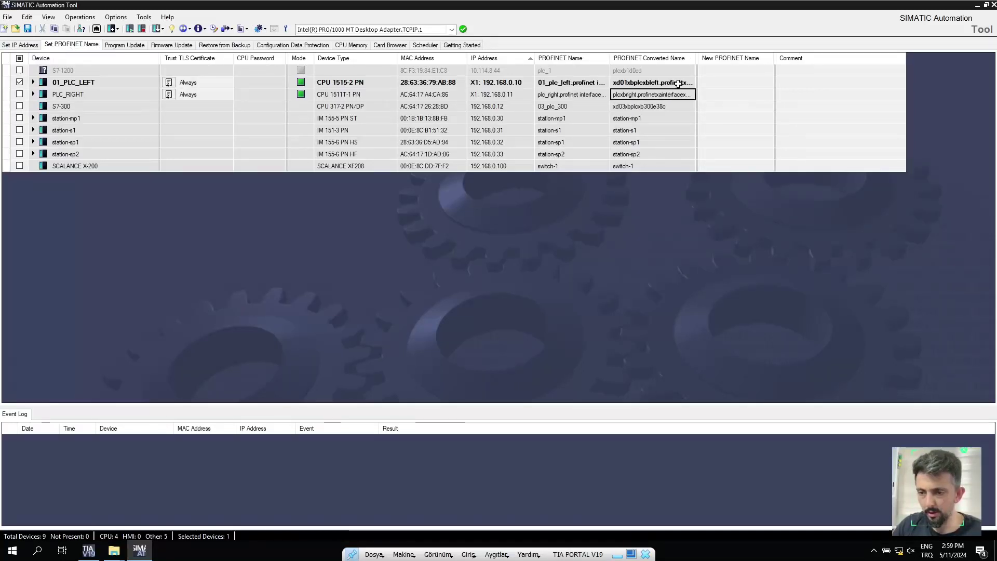
pyautogui.click(711, 81)
pyautogui.click(712, 82)
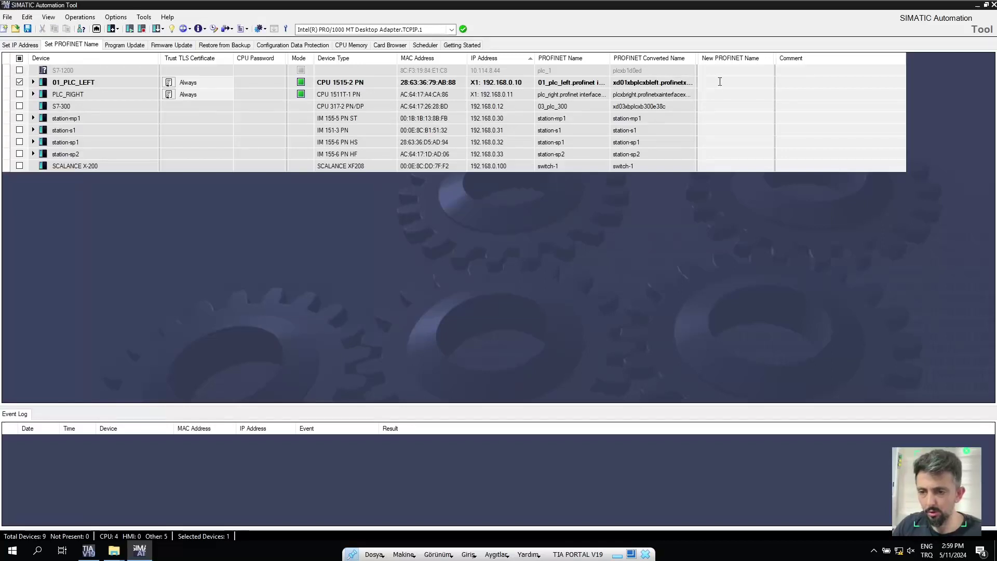
pyautogui.write('CPU')
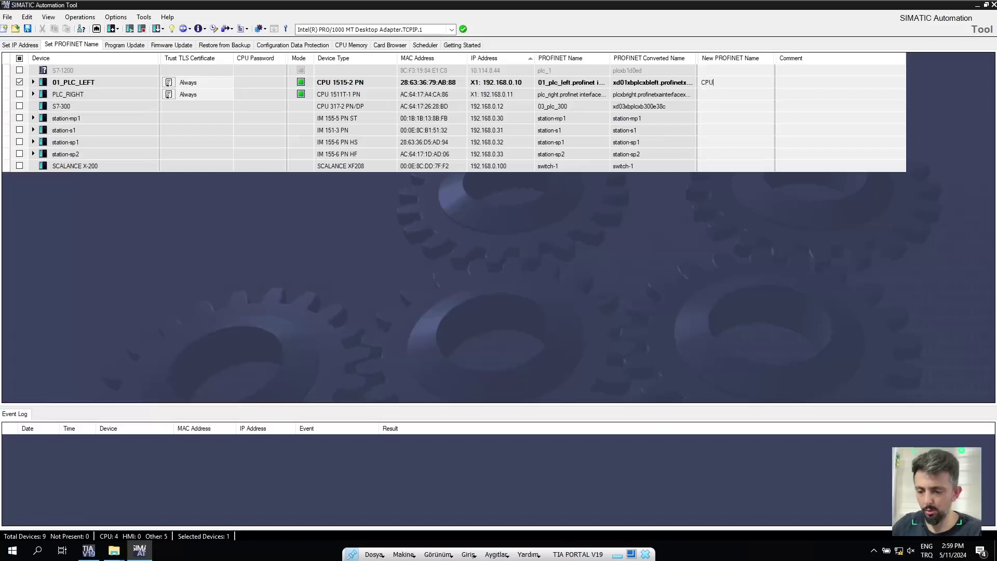
pyautogui.press('Return')
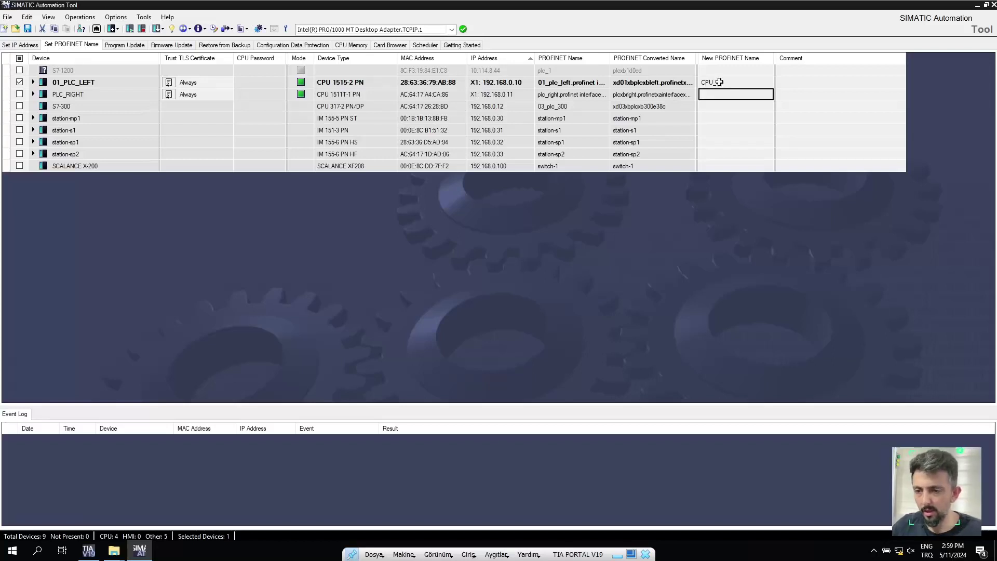
pyautogui.click(718, 83)
pyautogui.press('BackSpace')
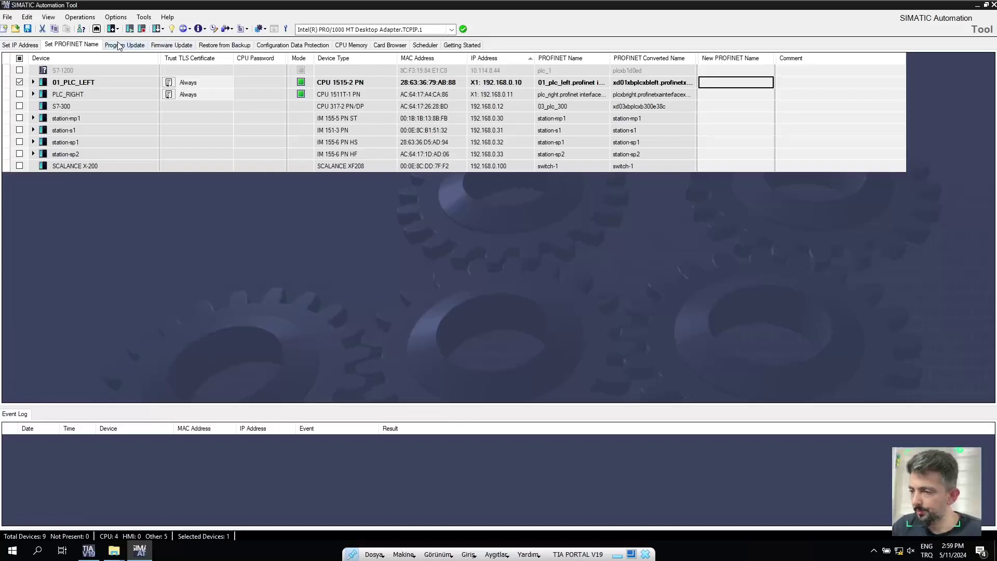
# Step: Assign the SIMATIC.S7S folder from Card Reader on the Desktop as the program update folder of 01_PLC_LEFT
pyautogui.click(120, 46)
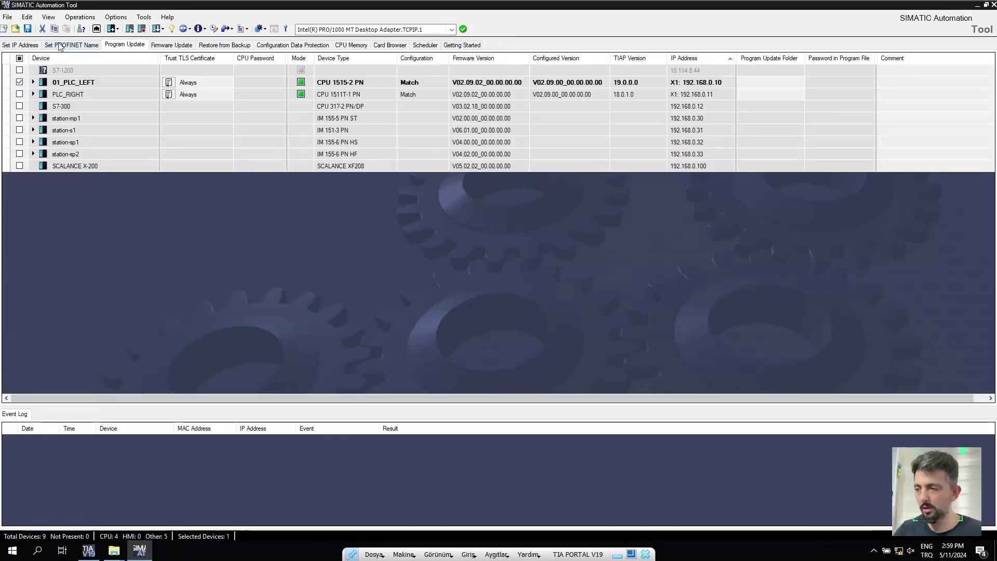
pyautogui.click(776, 82)
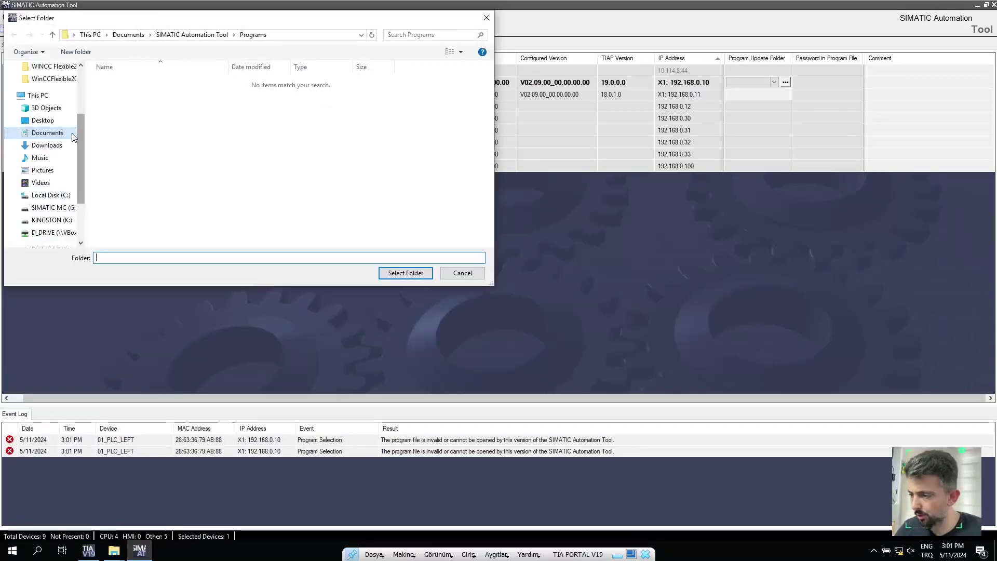
pyautogui.click(43, 120)
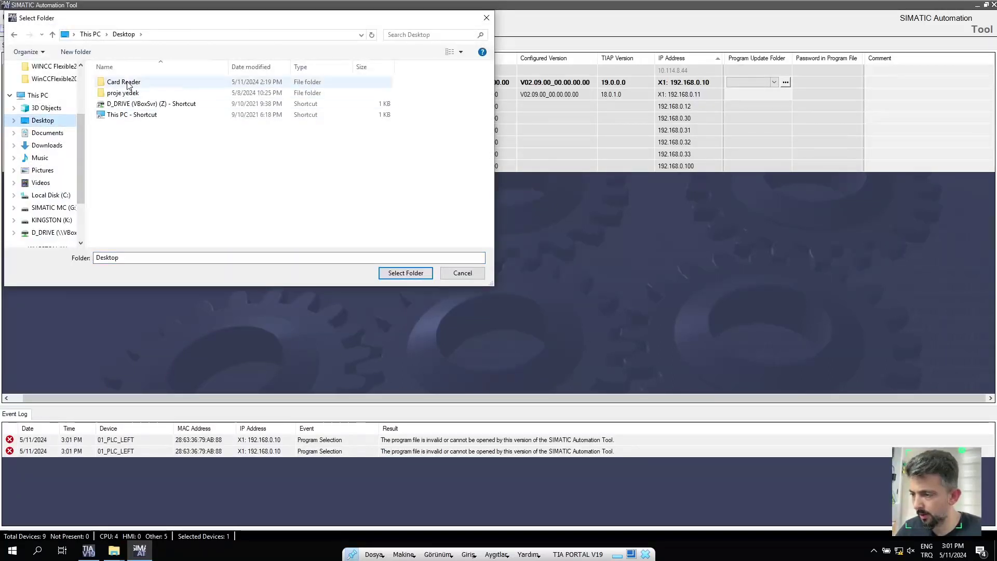
pyautogui.click(128, 83)
pyautogui.doubleClick(127, 84)
pyautogui.click(153, 86)
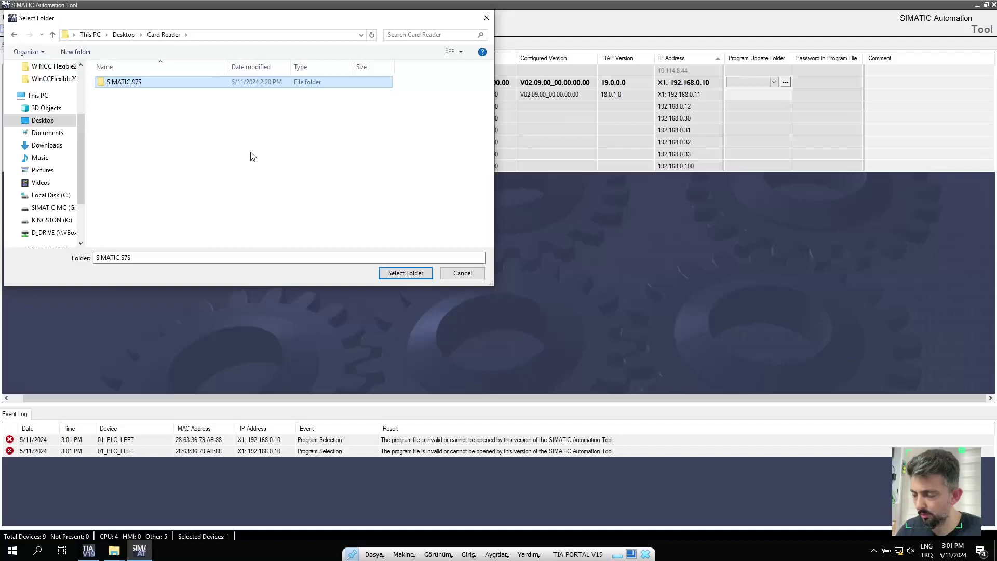
pyautogui.click(403, 273)
pyautogui.click(750, 81)
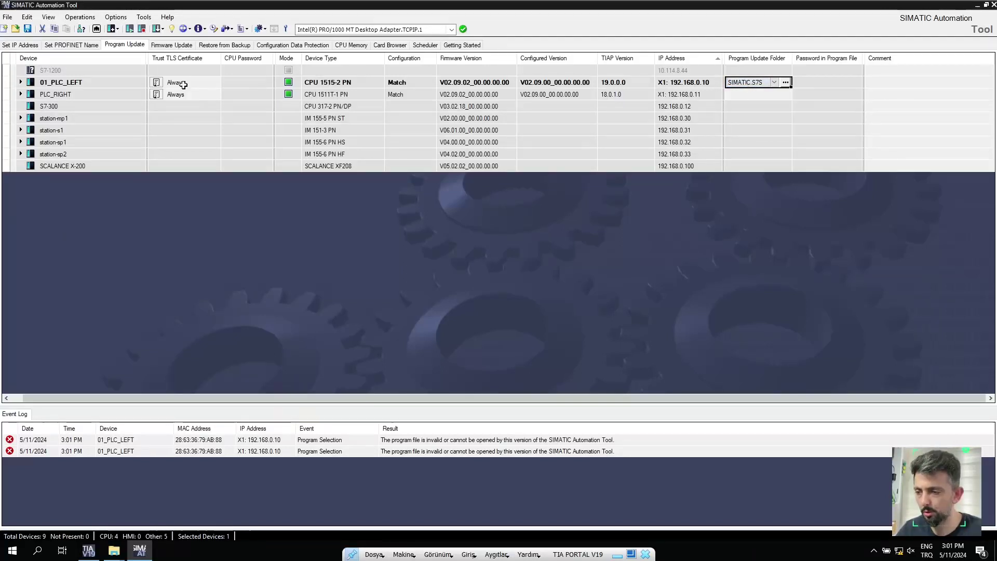
# Step: Run the Program Update on 01_PLC_LEFT and put its CPU back into RUN mode
pyautogui.click(47, 86)
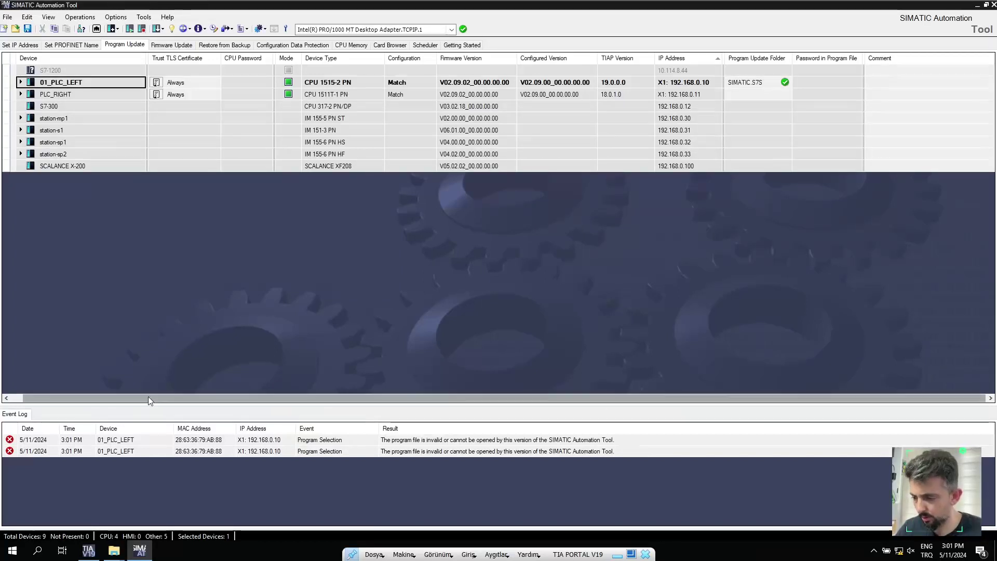
pyautogui.click(6, 398)
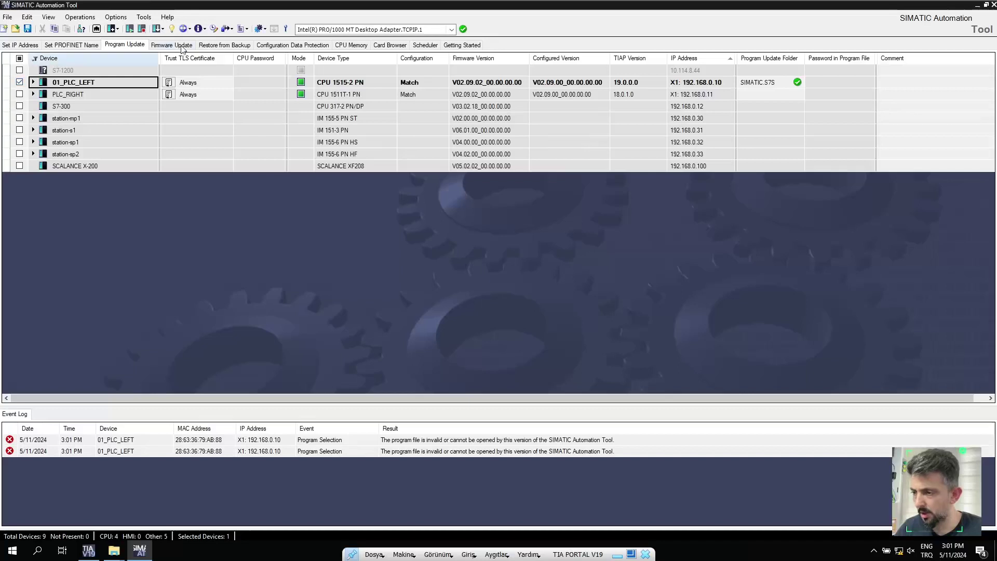
pyautogui.click(164, 30)
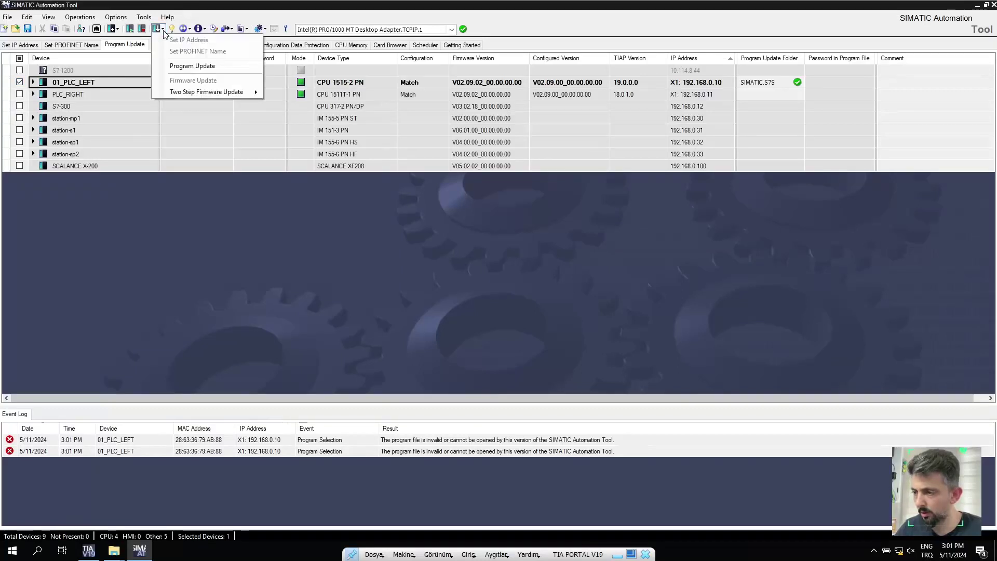
pyautogui.click(185, 67)
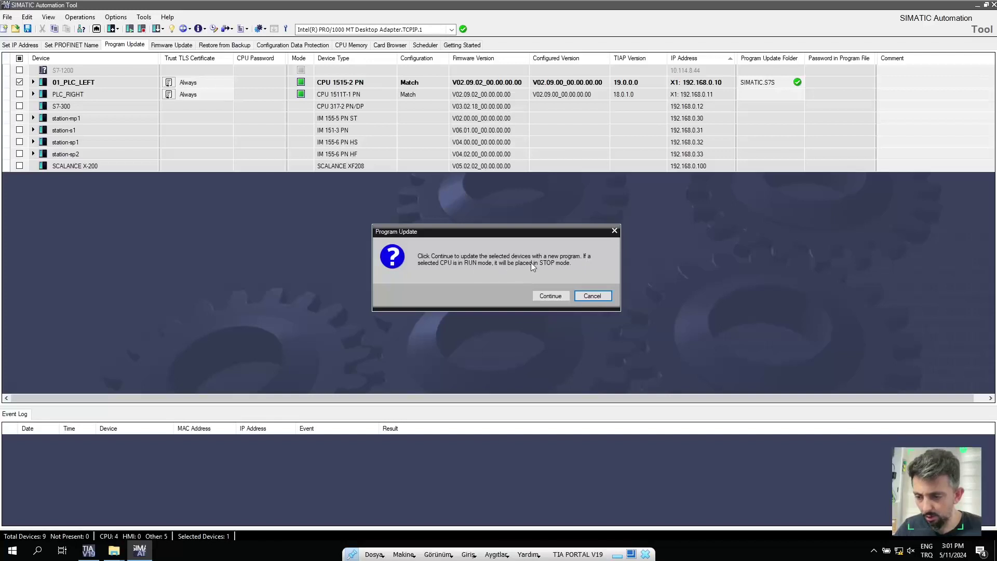
pyautogui.click(552, 295)
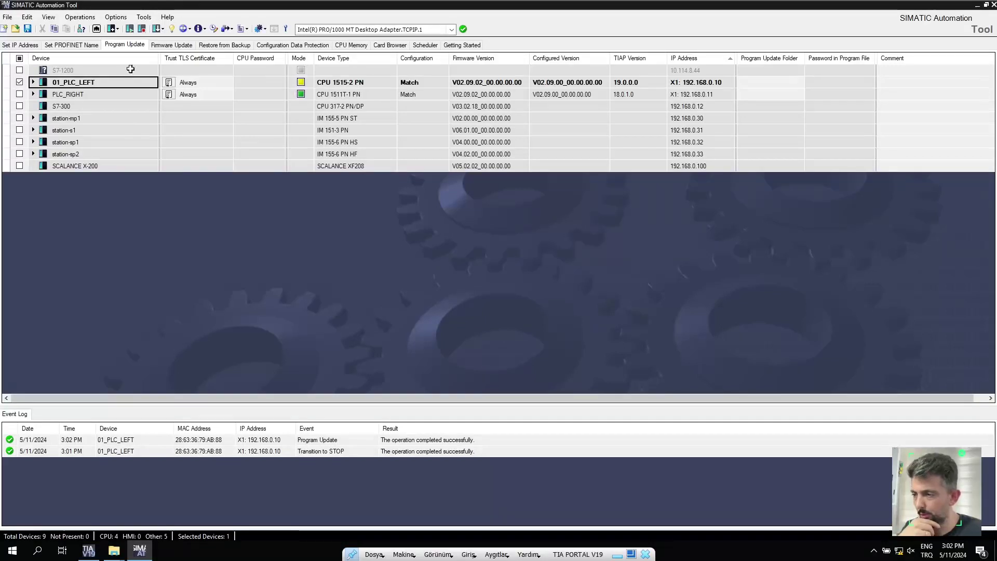
pyautogui.click(130, 29)
pyautogui.click(551, 295)
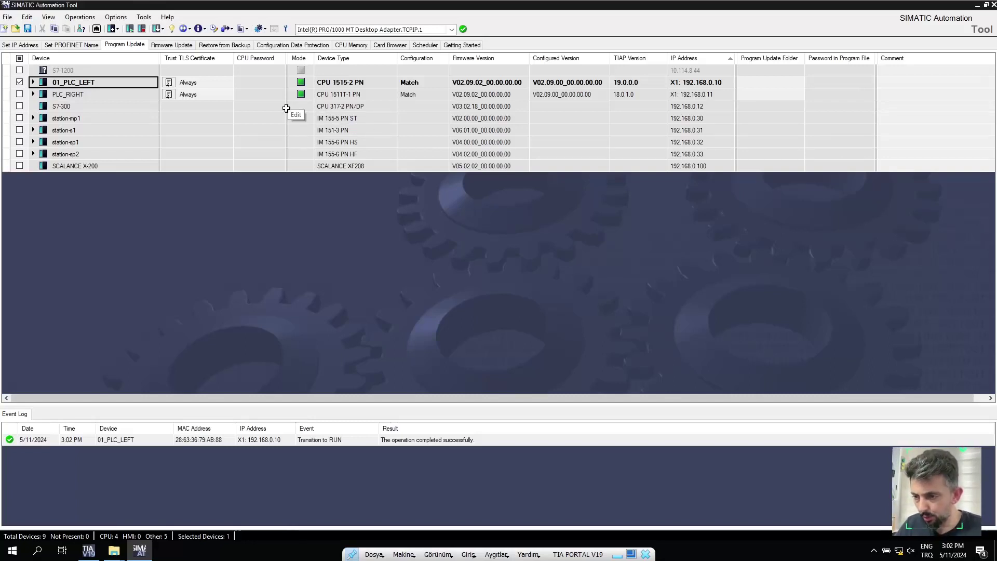
# Step: Switch to TIA Portal and save 01_PLC_LEFT's 2024-05-10_23:12:02 online backup to the Desktop as a PLC backup (*.s7pbkp) under the proposed name
pyautogui.click(90, 553)
pyautogui.click(90, 552)
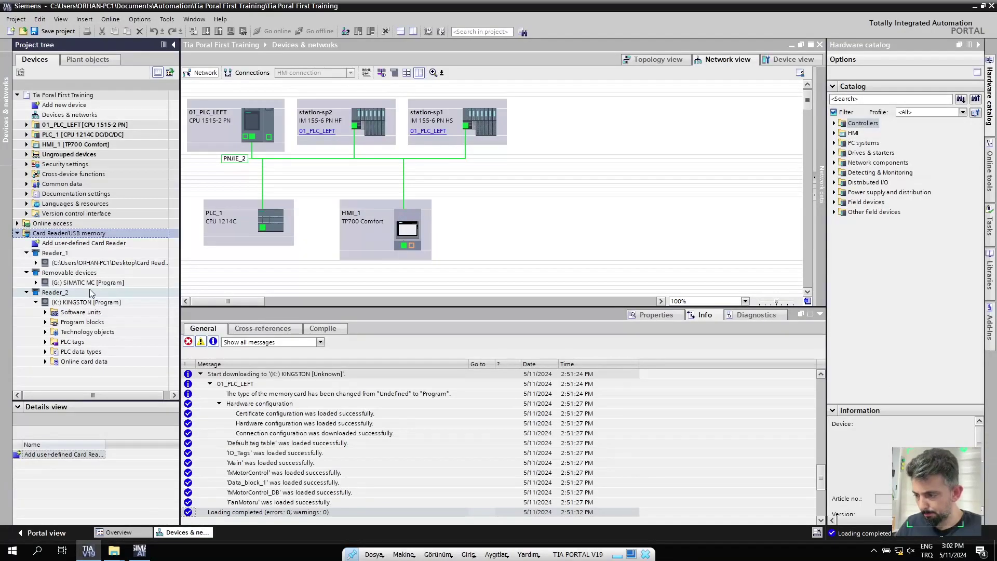
pyautogui.click(17, 234)
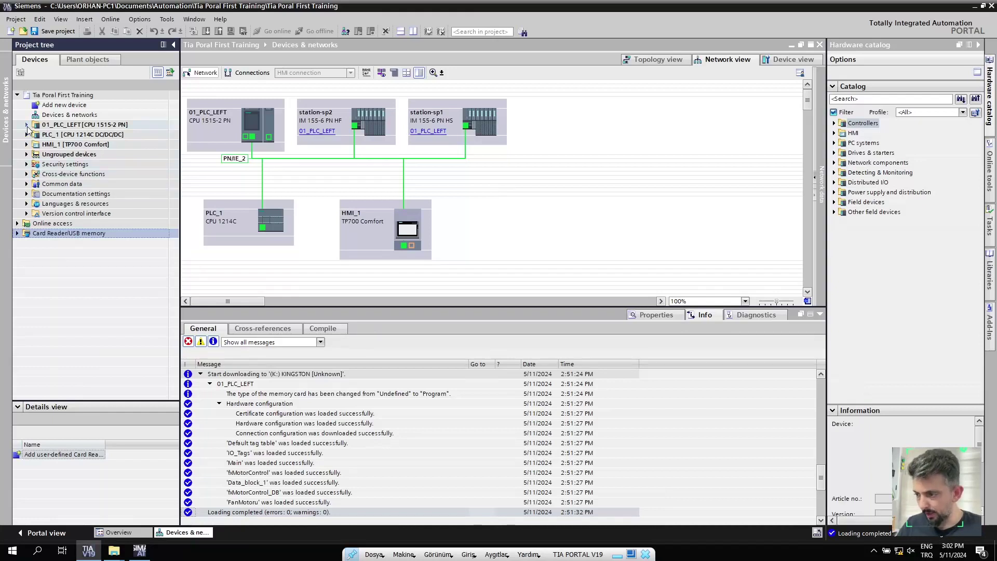
pyautogui.click(27, 124)
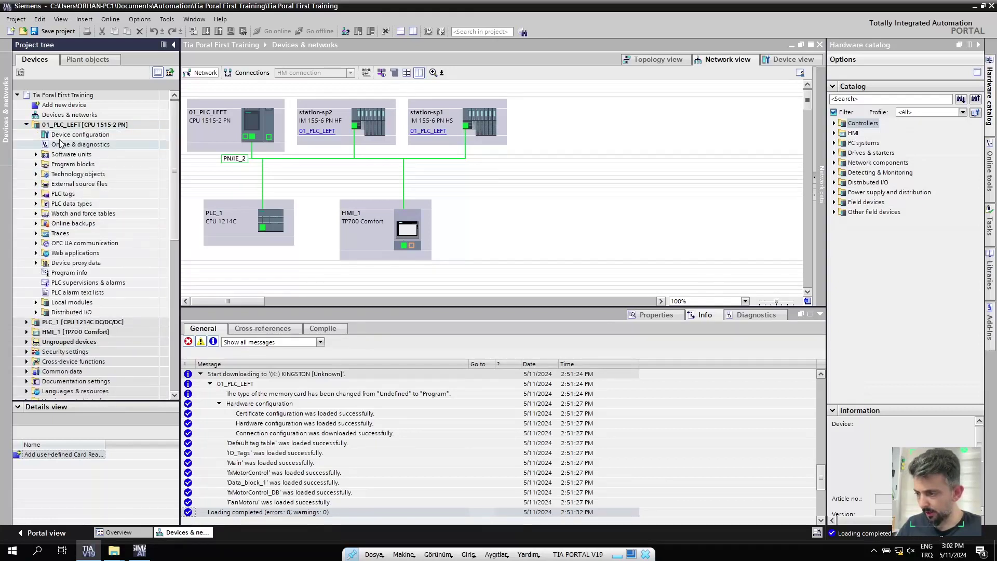
pyautogui.click(37, 224)
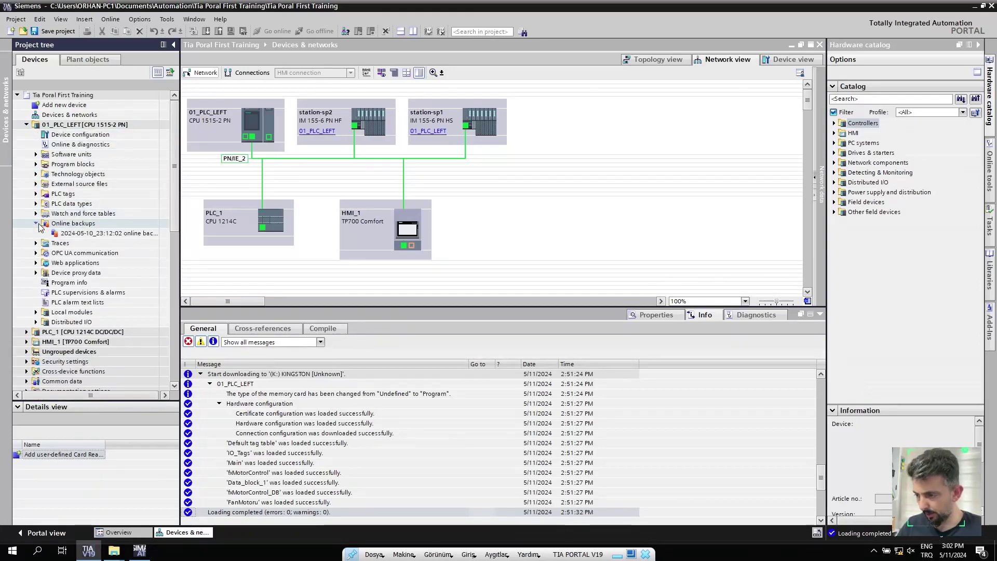
pyautogui.click(89, 235)
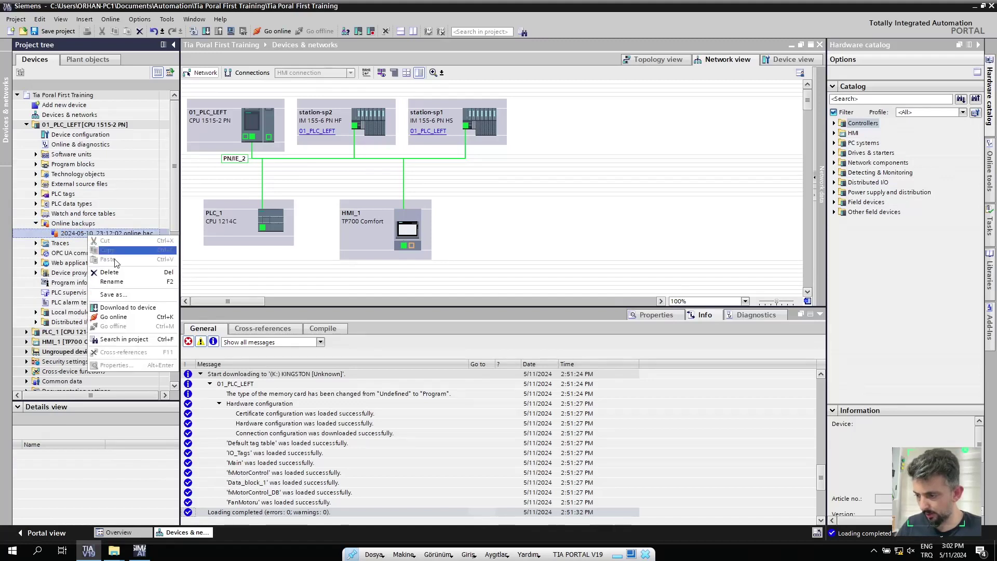
pyautogui.click(113, 294)
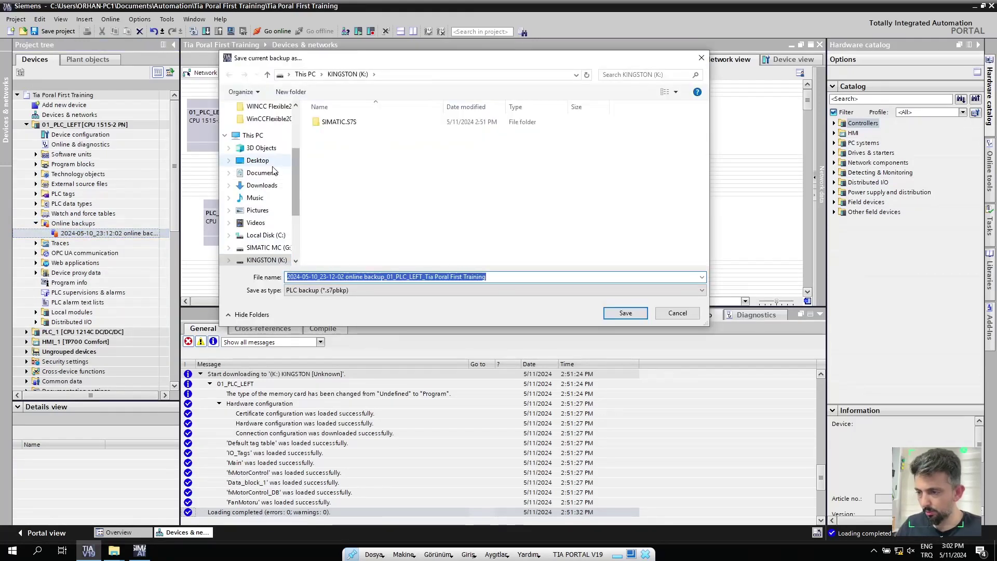
pyautogui.click(257, 160)
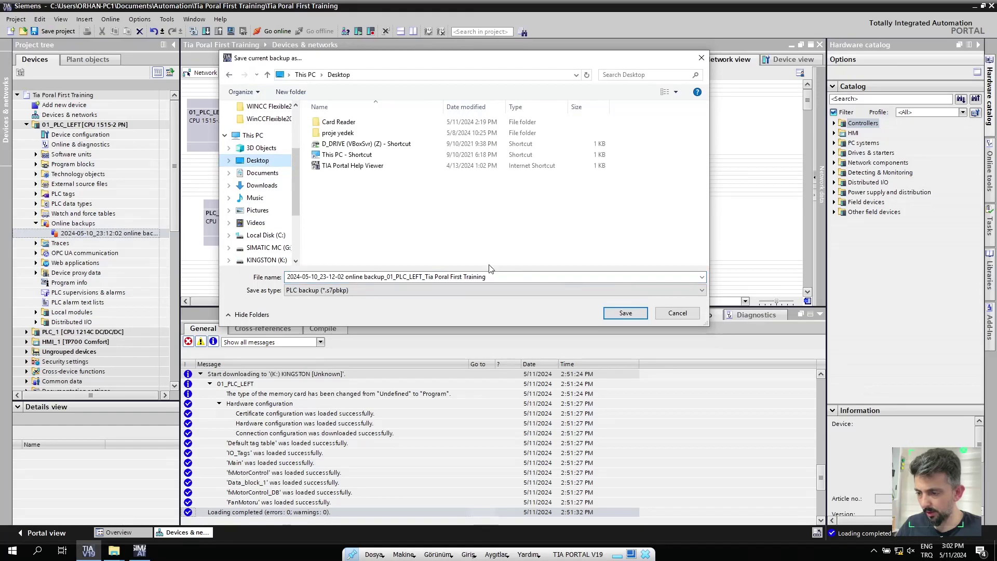
pyautogui.click(637, 314)
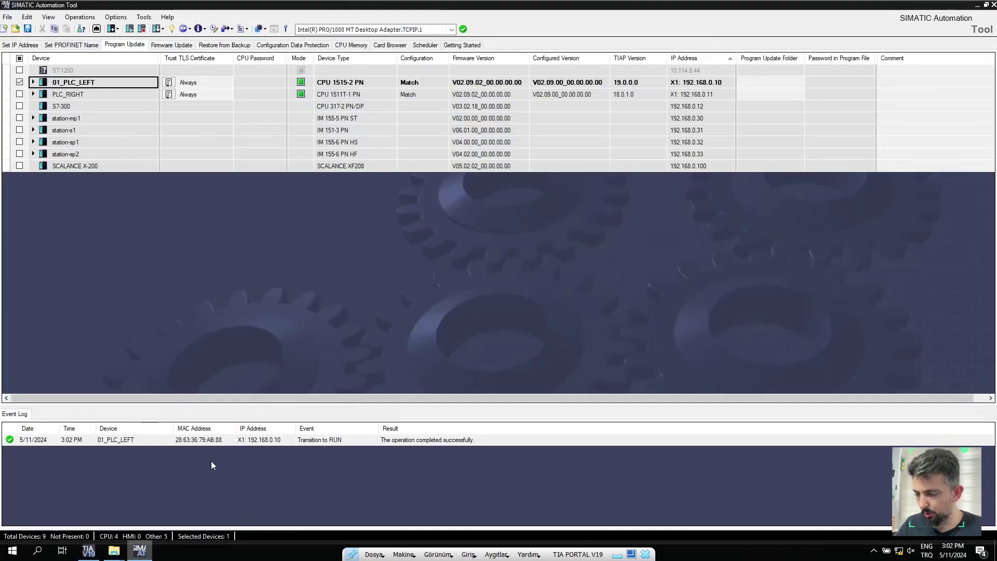
# Step: Return to SIMATIC Automation Tool, assign the saved .s7pbkp file from the Desktop as 01_PLC_LEFT's restore backup, and examine its backup password field
pyautogui.click(139, 550)
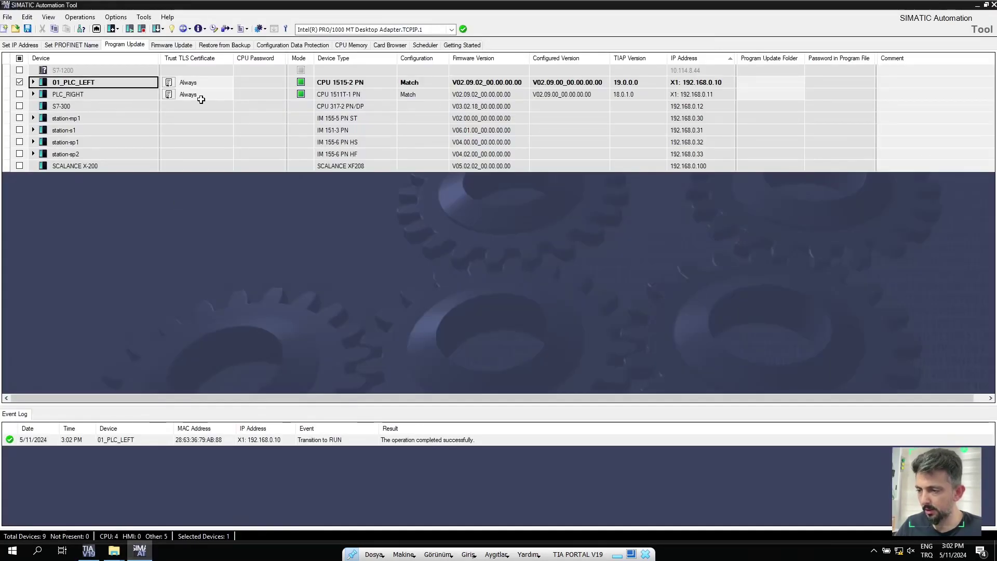
pyautogui.click(219, 46)
pyautogui.click(783, 82)
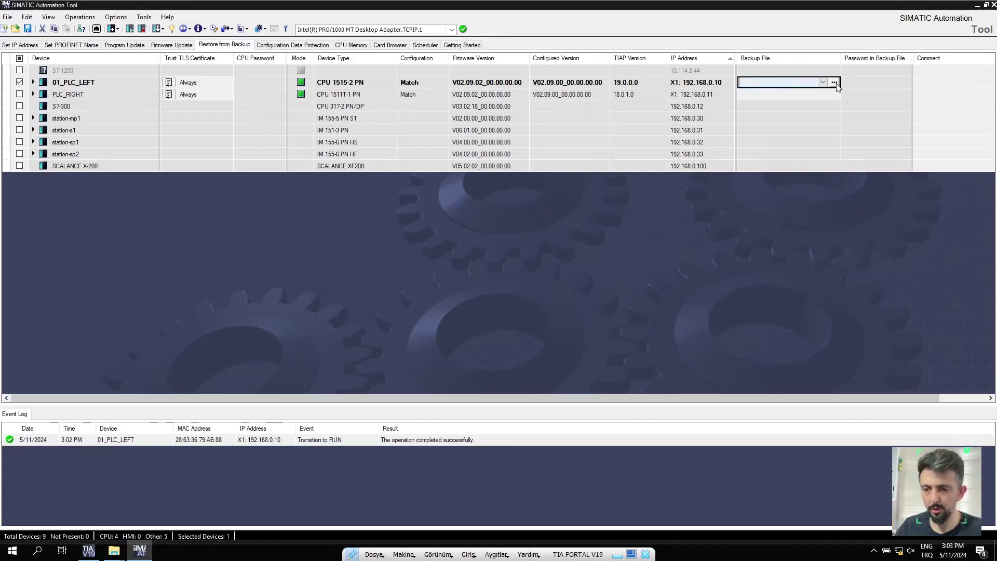
pyautogui.click(834, 82)
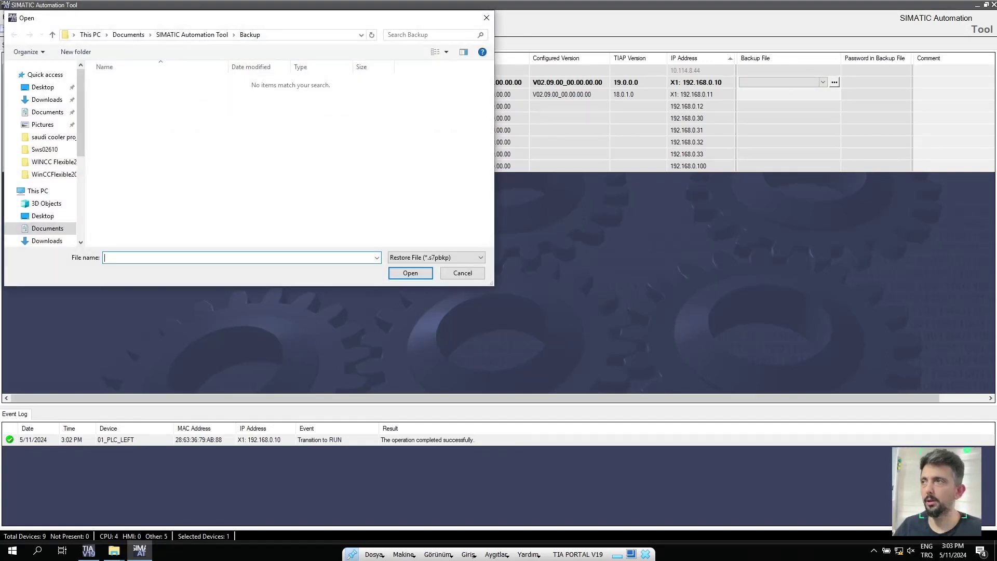
pyautogui.click(42, 87)
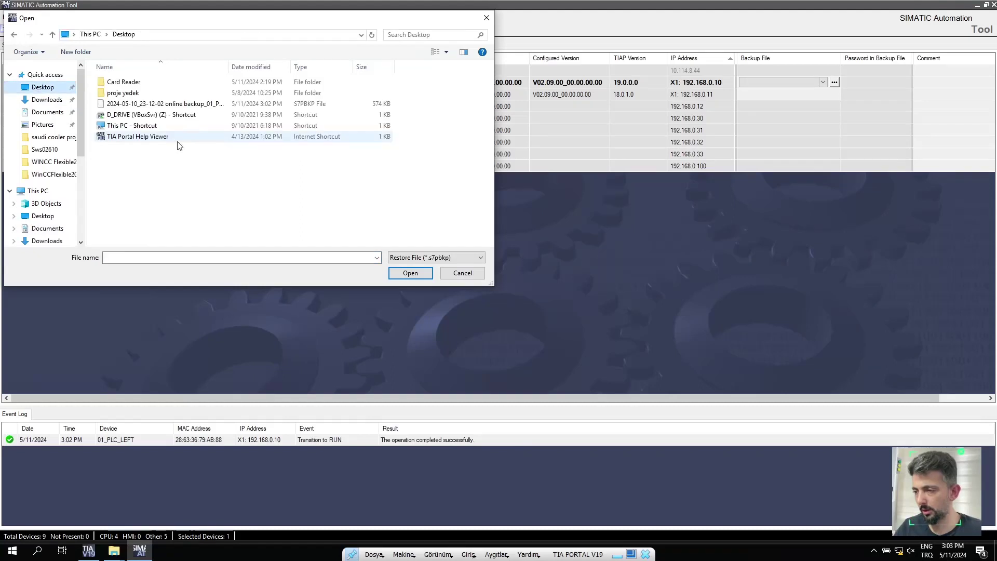
pyautogui.click(163, 104)
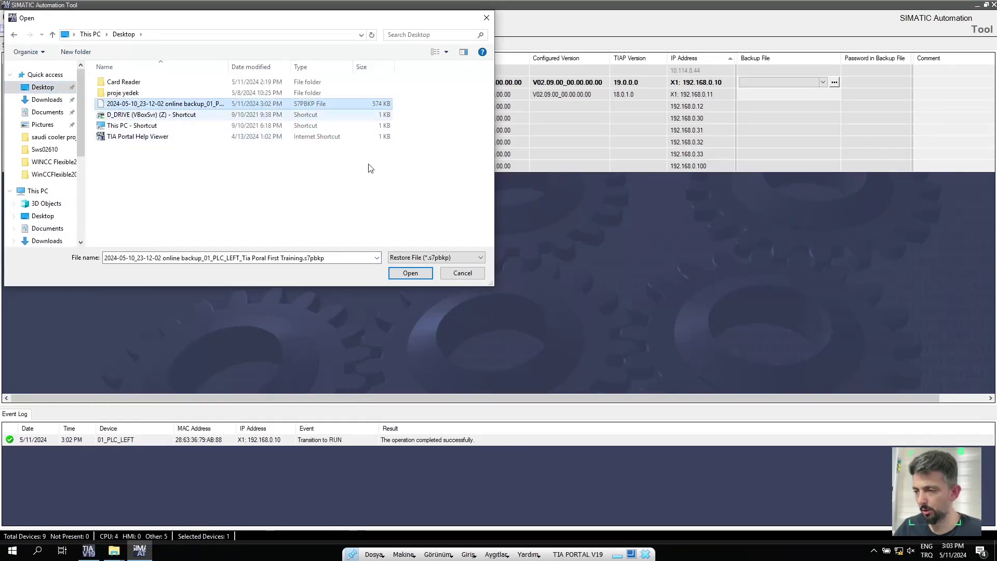
pyautogui.click(409, 273)
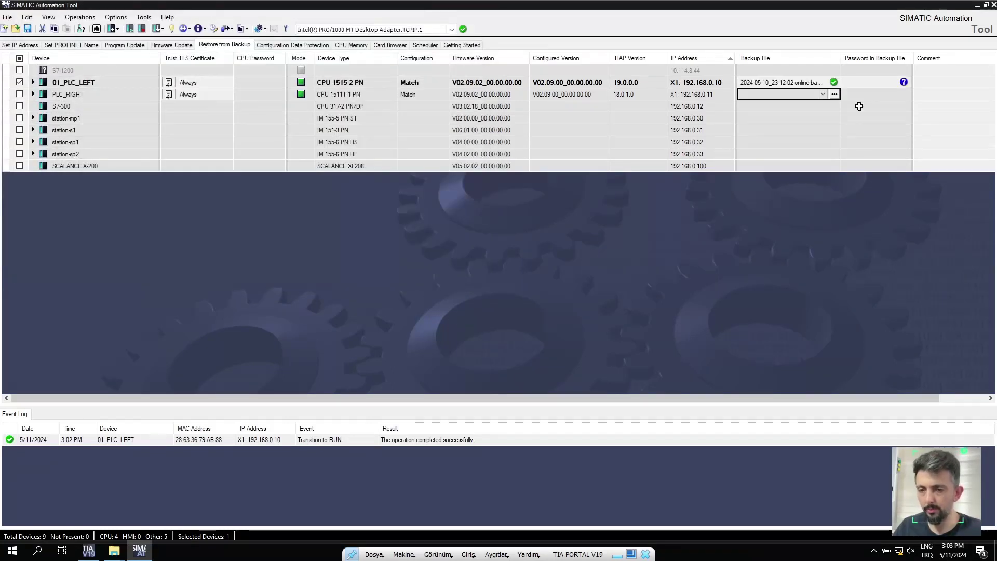
pyautogui.moveTo(905, 82)
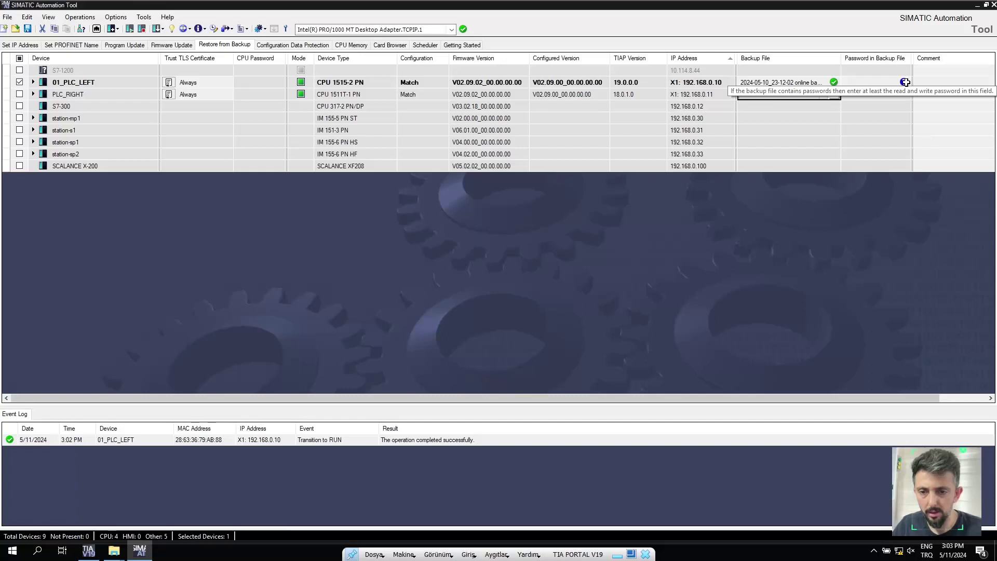
pyautogui.click(891, 83)
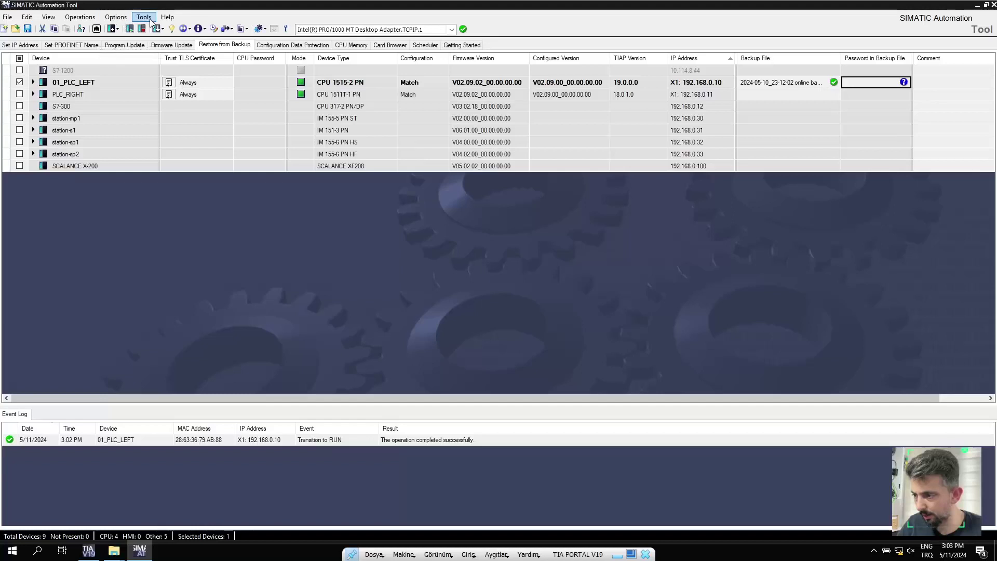
# Step: Examine the version and license information of SIMATIC Automation Tool
pyautogui.click(167, 17)
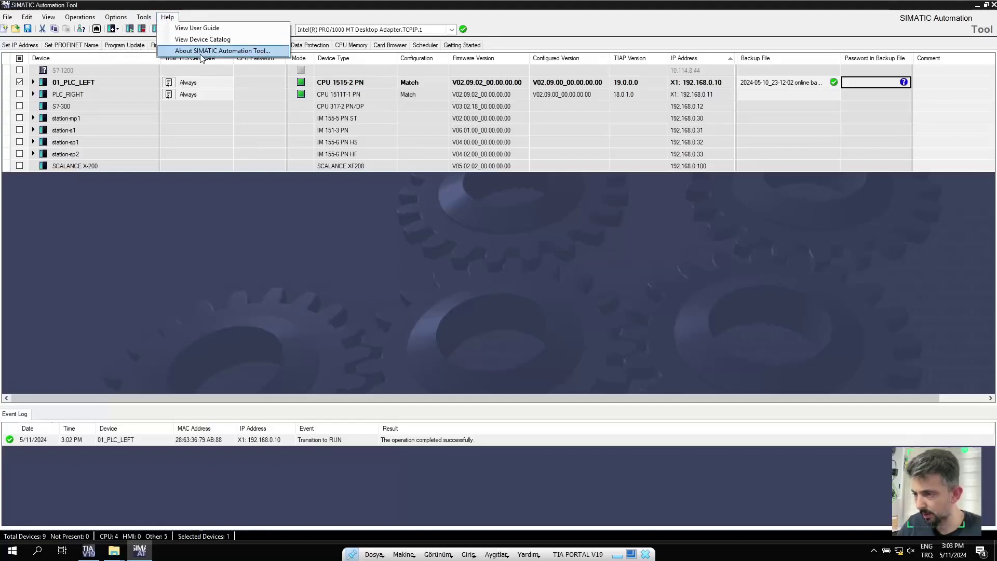
pyautogui.click(201, 52)
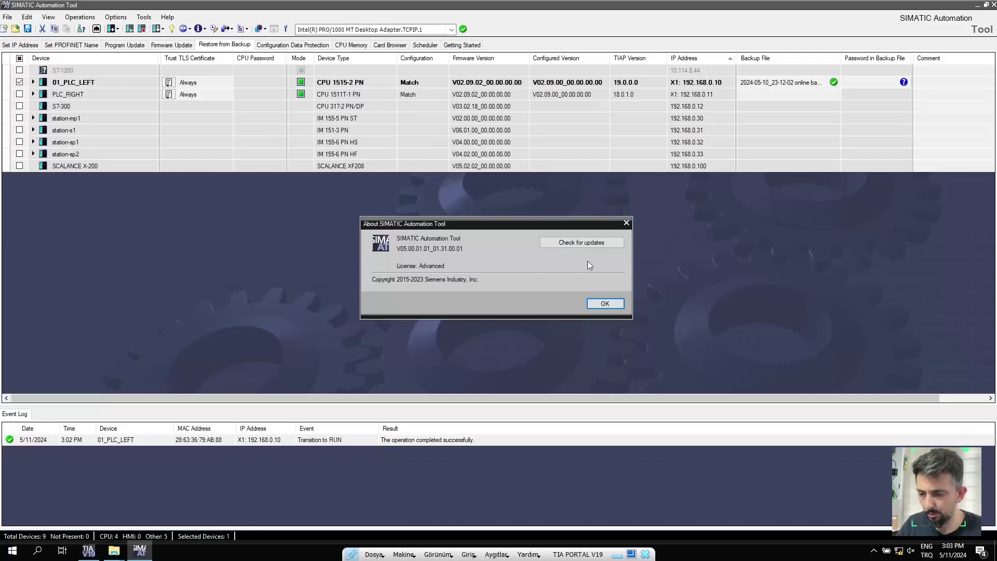
pyautogui.click(619, 301)
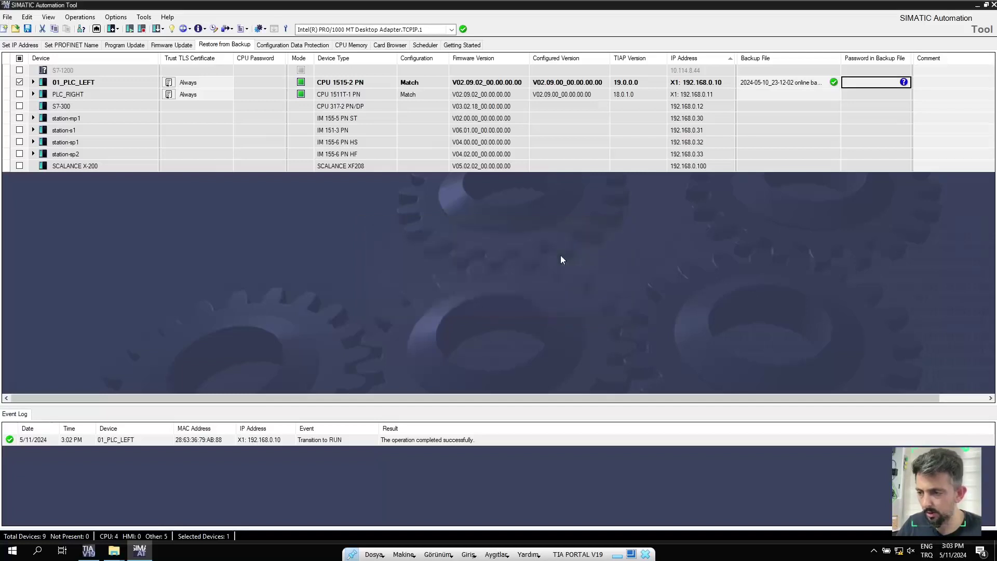
# Step: Ping the selected device 01_PLC_LEFT and inspect the outcome in the event log
pyautogui.click(139, 20)
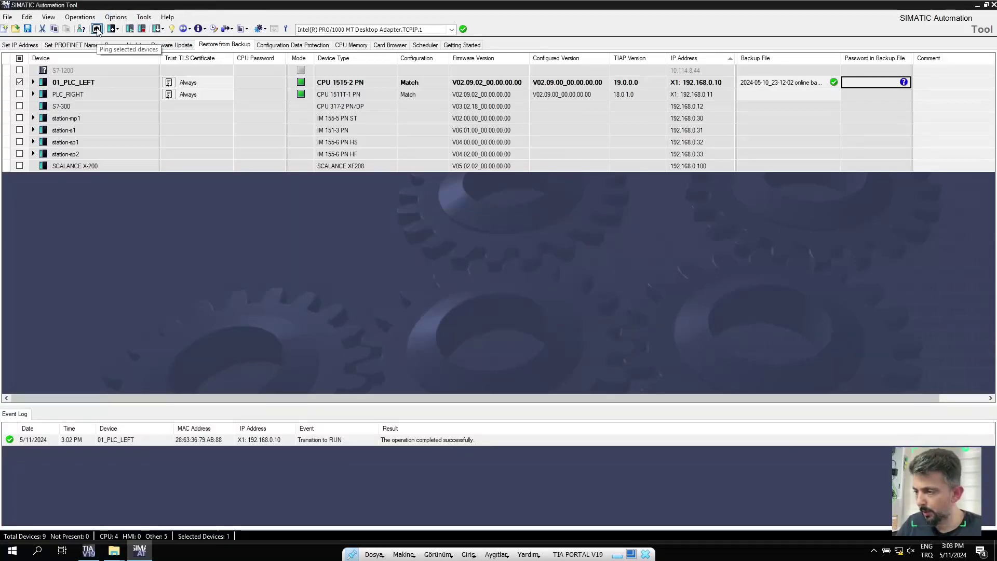
pyautogui.click(119, 50)
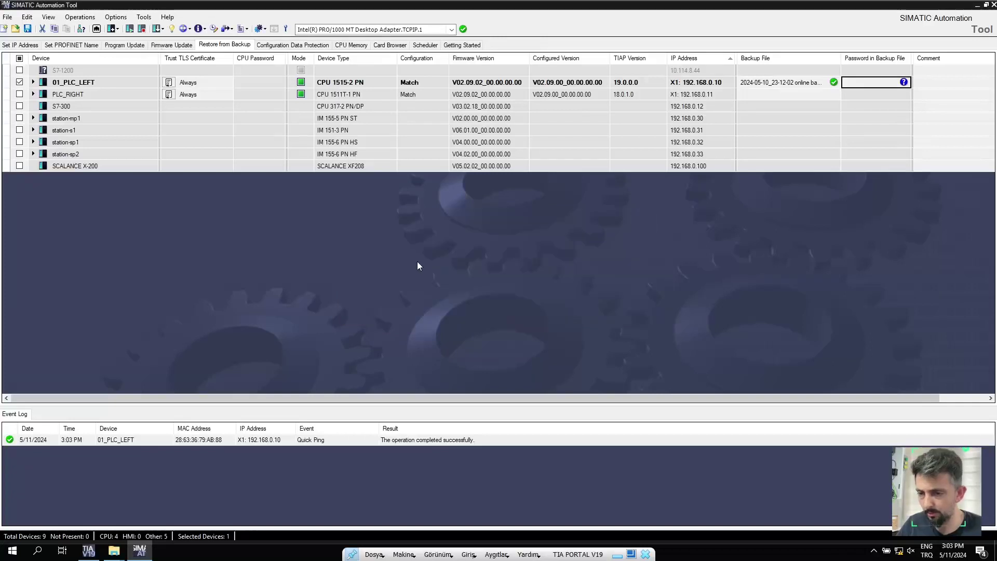
pyautogui.click(427, 442)
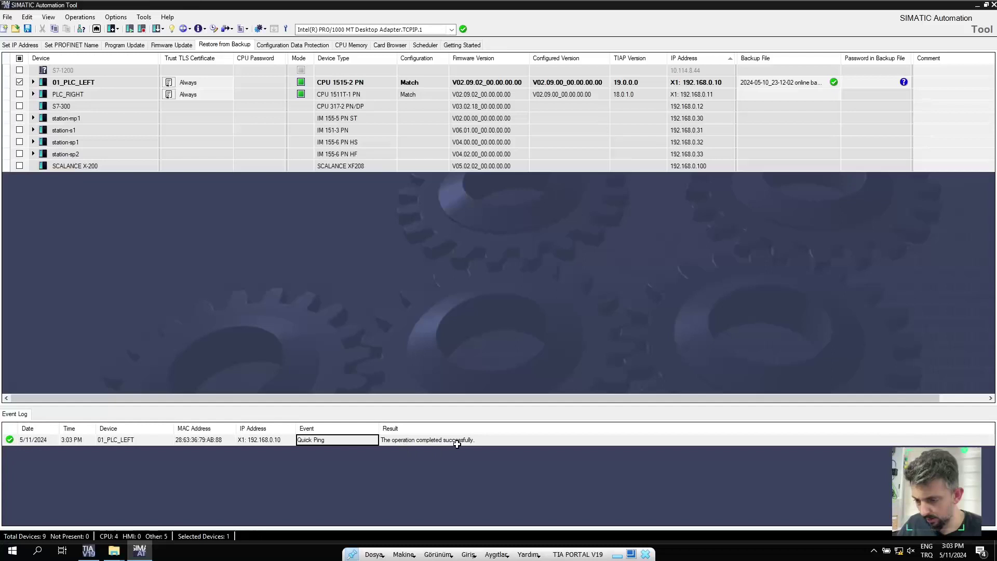
pyautogui.click(11, 440)
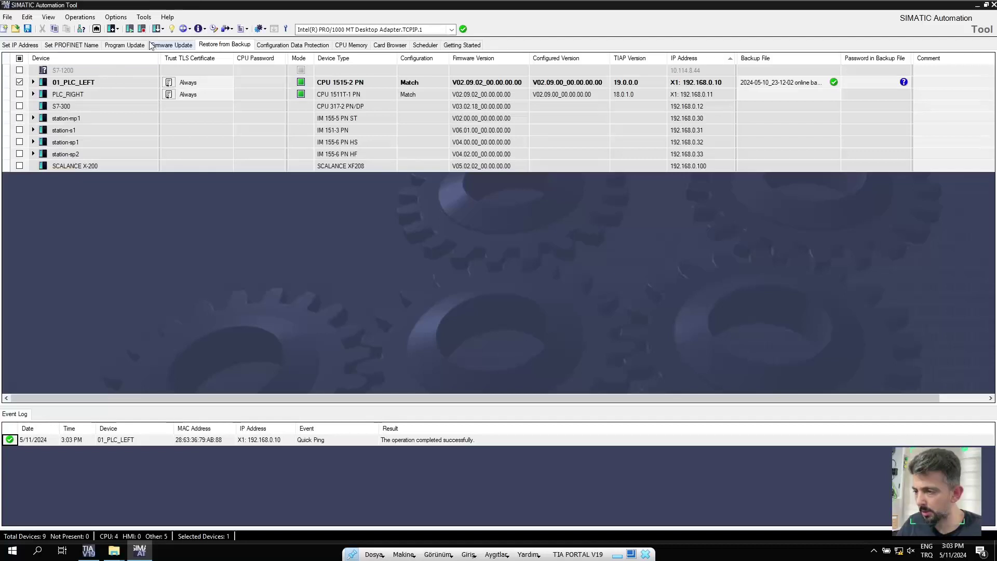
pyautogui.click(119, 29)
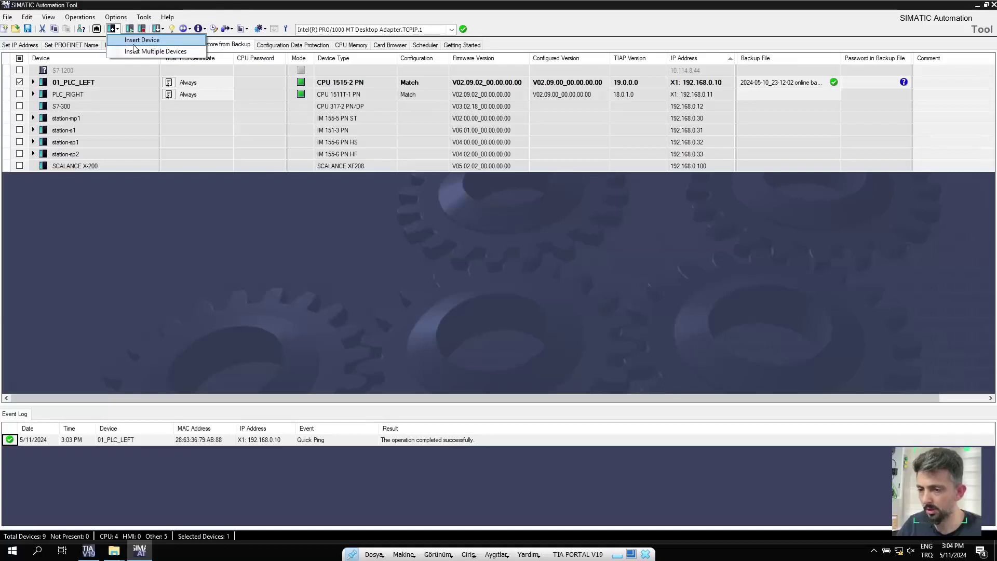
pyautogui.click(82, 83)
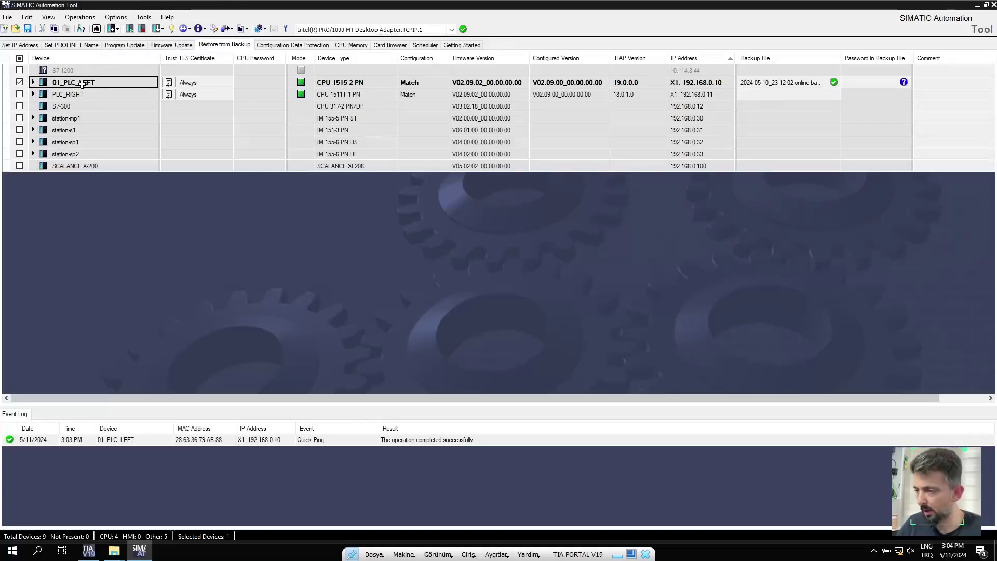
pyautogui.click(174, 29)
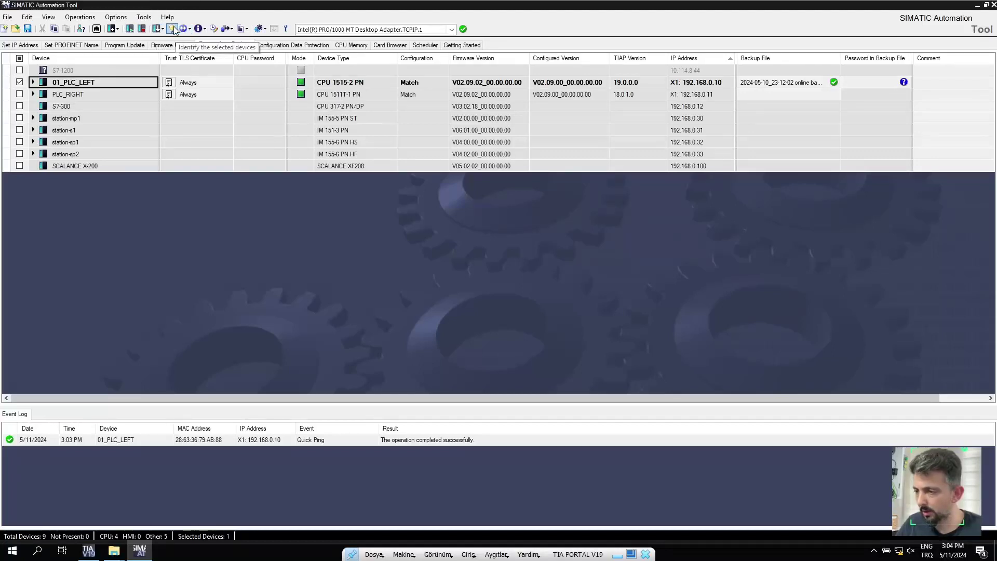
# Step: Display the diagnostics of 01_PLC_LEFT and examine the details of individual events in its event list
pyautogui.click(203, 30)
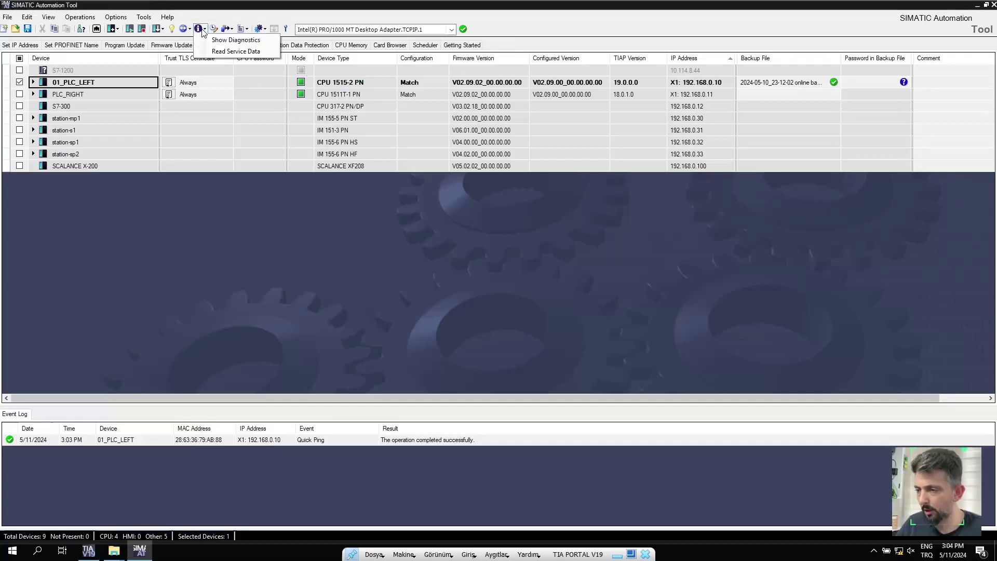
pyautogui.click(236, 40)
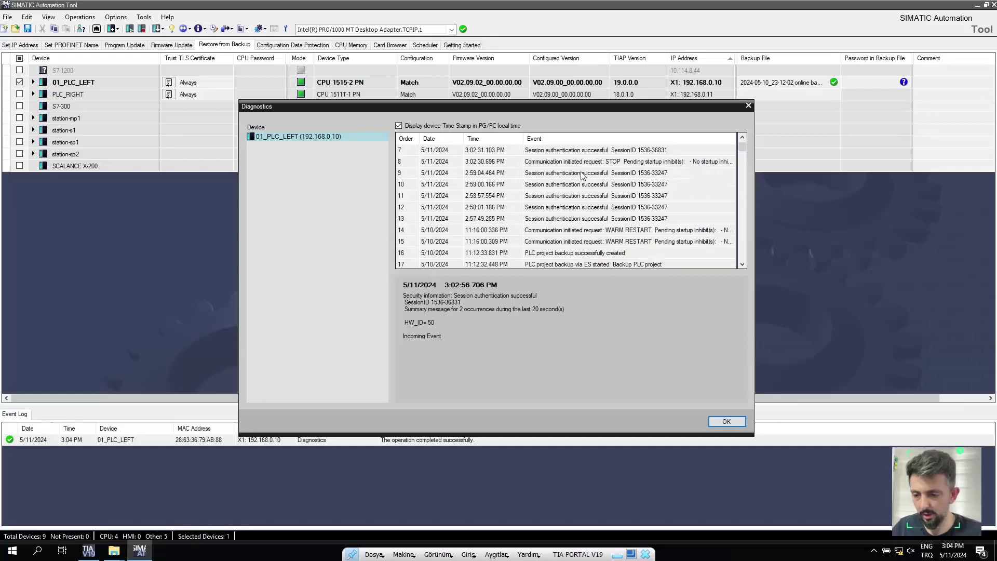
pyautogui.click(578, 153)
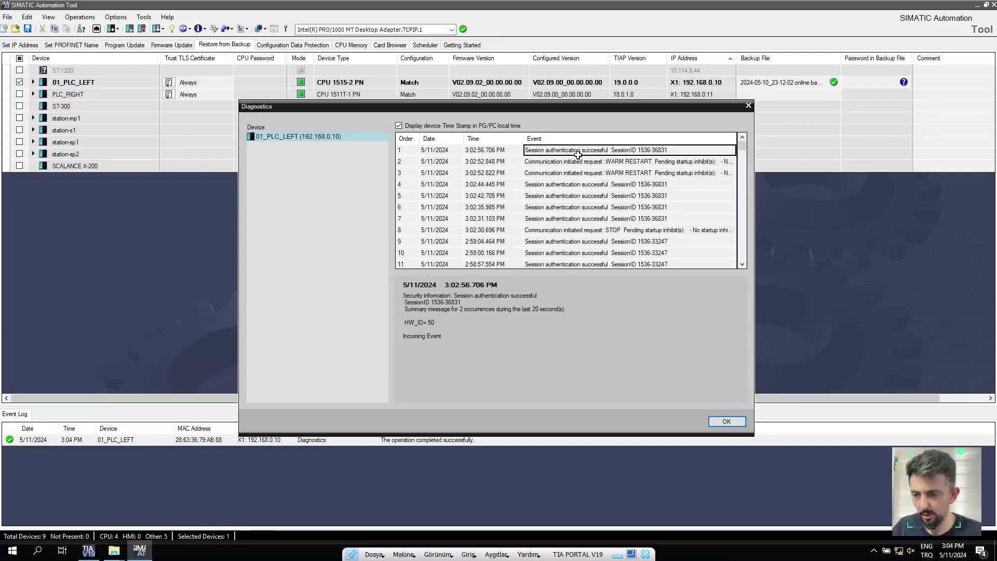
pyautogui.click(633, 161)
pyautogui.click(634, 173)
pyautogui.click(631, 193)
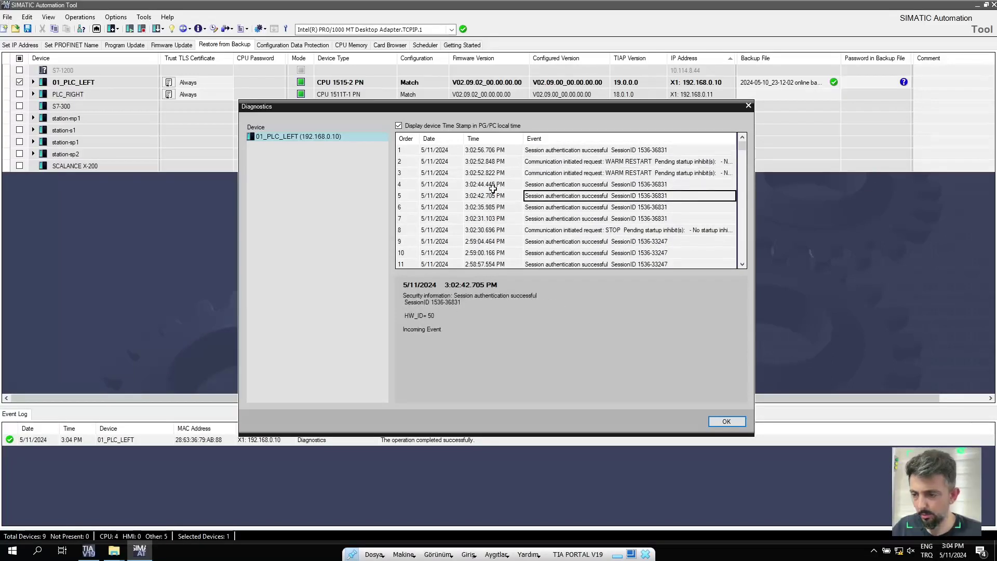
pyautogui.scroll(-2, 579, 219)
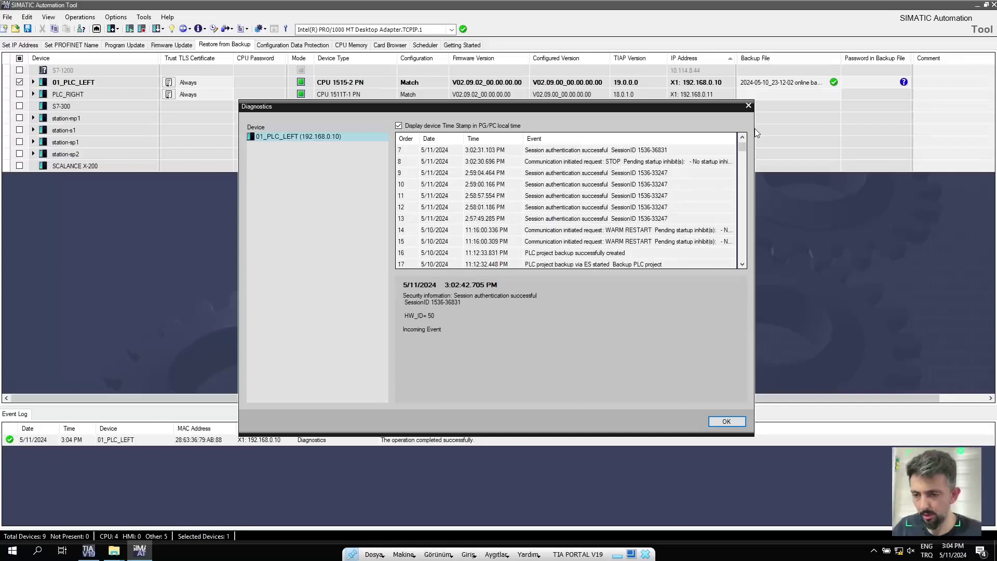
pyautogui.click(749, 106)
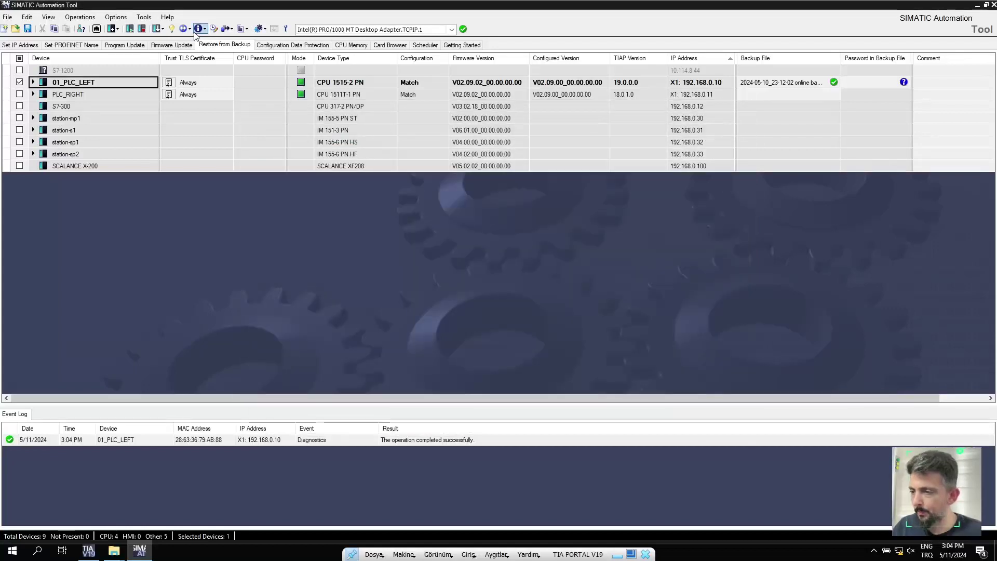
# Step: Examine the device backup and restore options, including full and HMI backups, plus the data log and firmware update tools
pyautogui.click(229, 30)
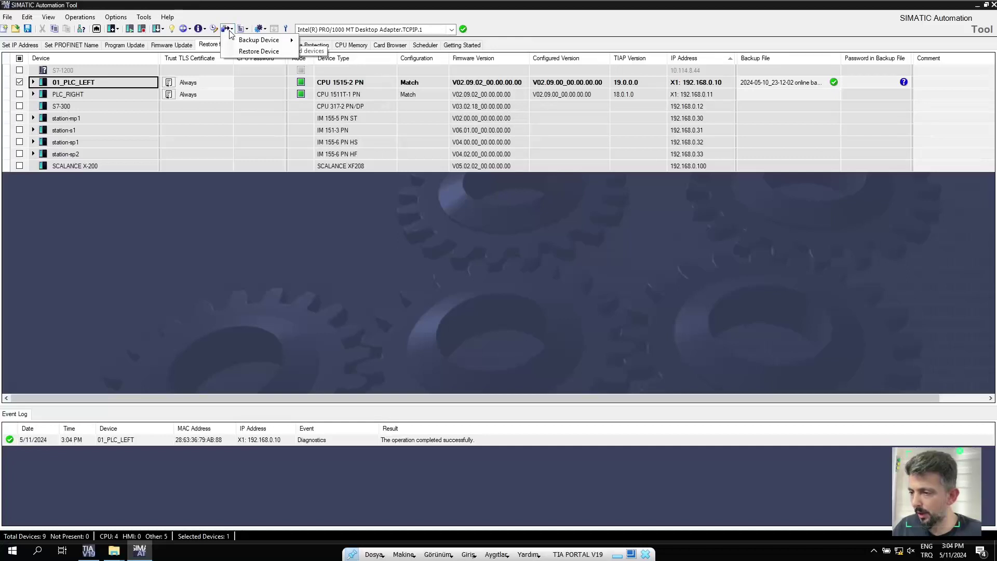
pyautogui.moveTo(260, 44)
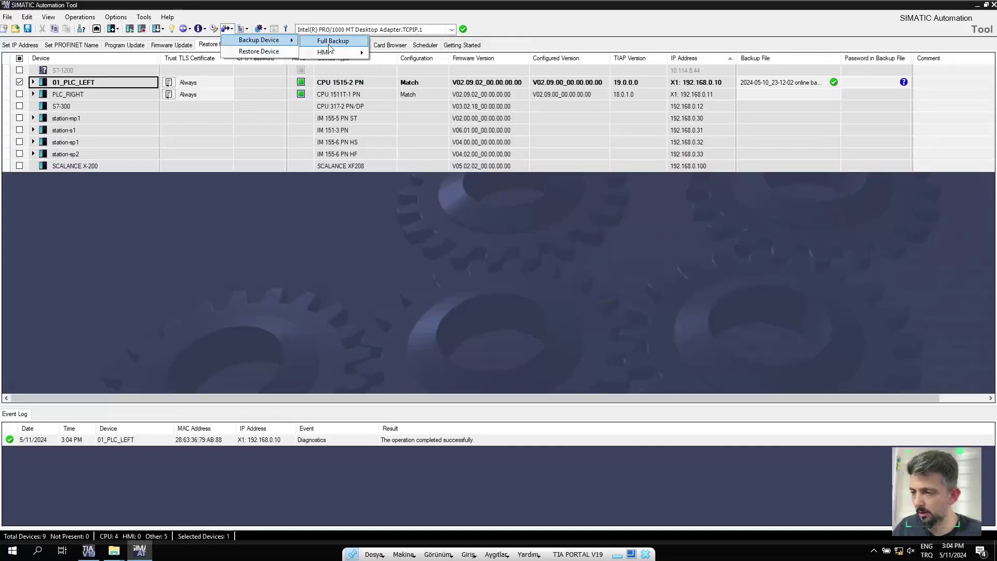
pyautogui.moveTo(345, 54)
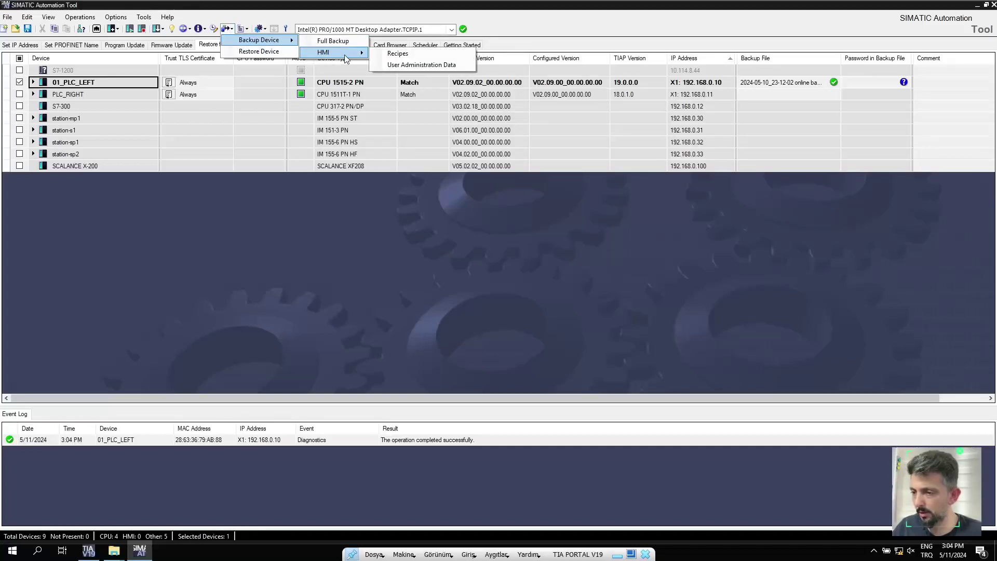
pyautogui.click(278, 50)
pyautogui.click(246, 29)
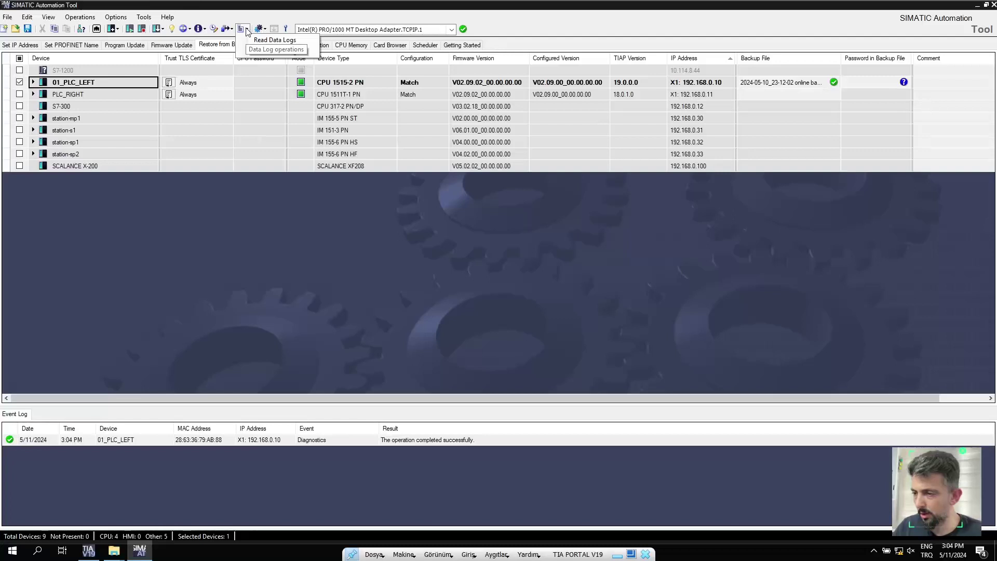
pyautogui.click(260, 30)
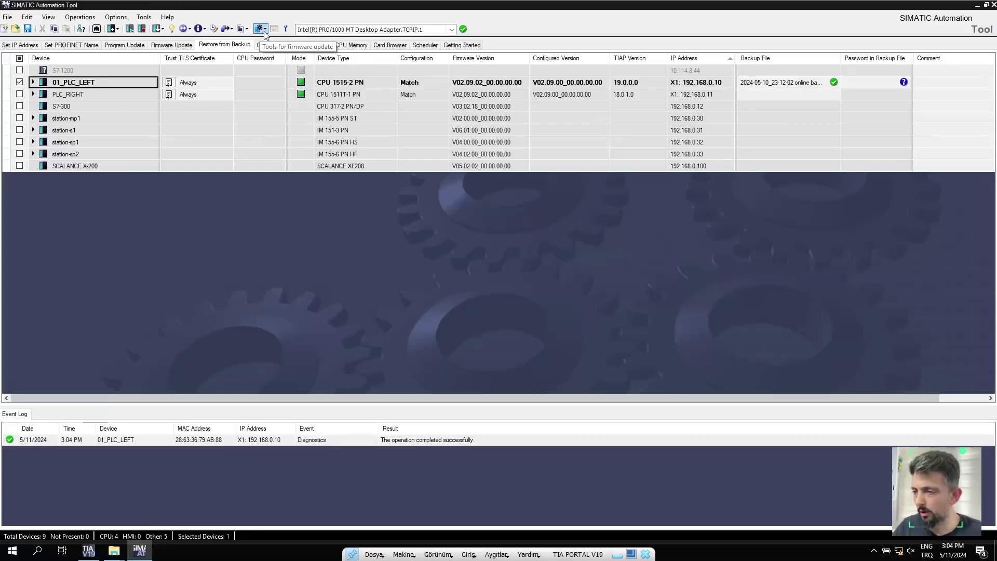
pyautogui.click(264, 32)
pyautogui.click(275, 19)
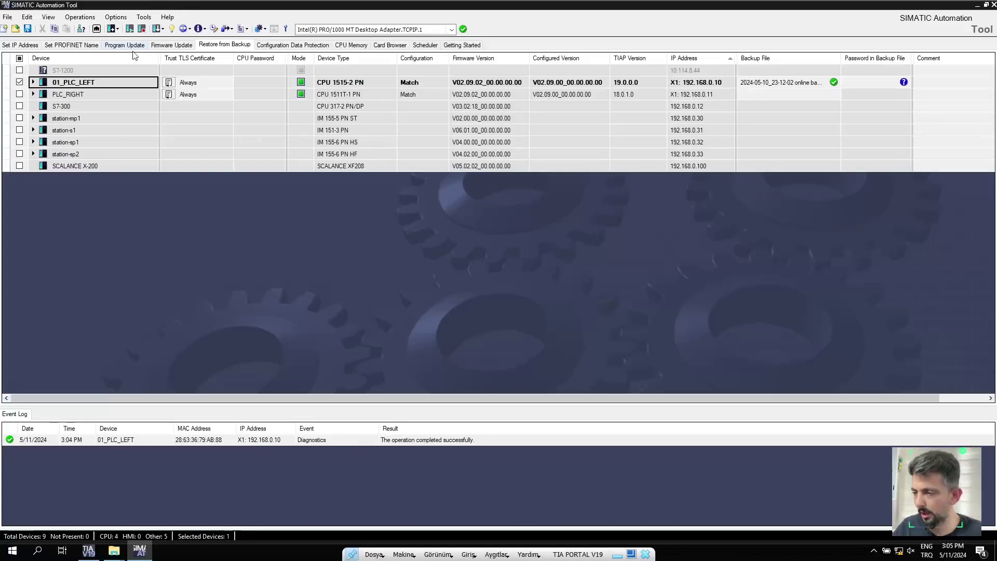
# Step: Inspect 01_PLC_LEFT's new firmware version selection in the firmware update view and close SIMATIC Automation Tool without saving the project
pyautogui.click(185, 46)
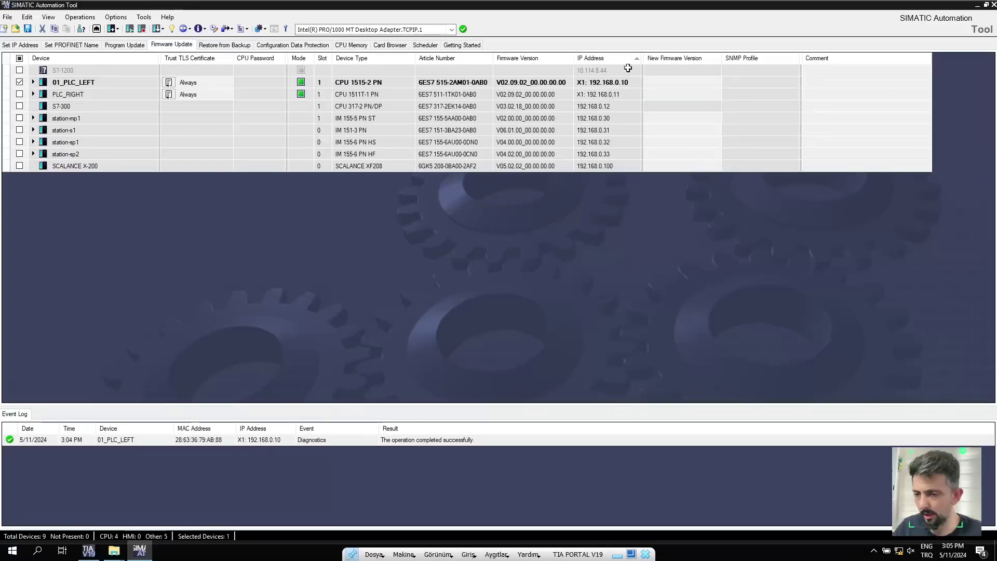
pyautogui.click(663, 82)
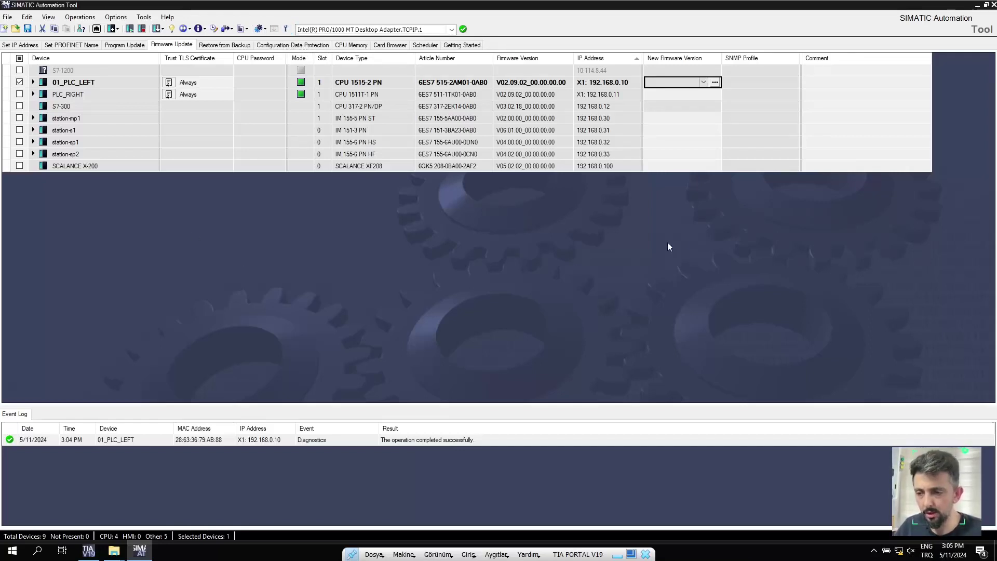
pyautogui.click(994, 6)
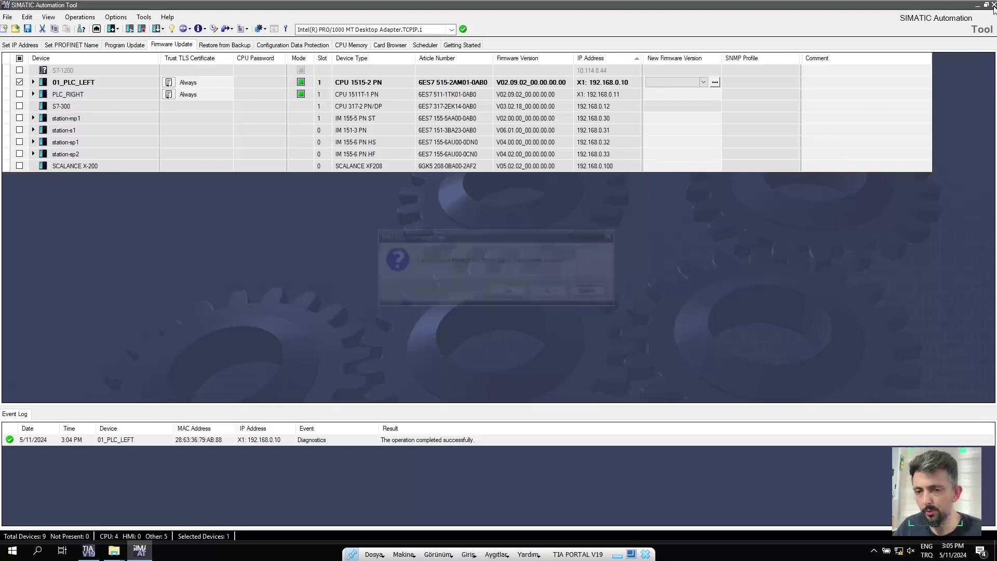
pyautogui.click(548, 295)
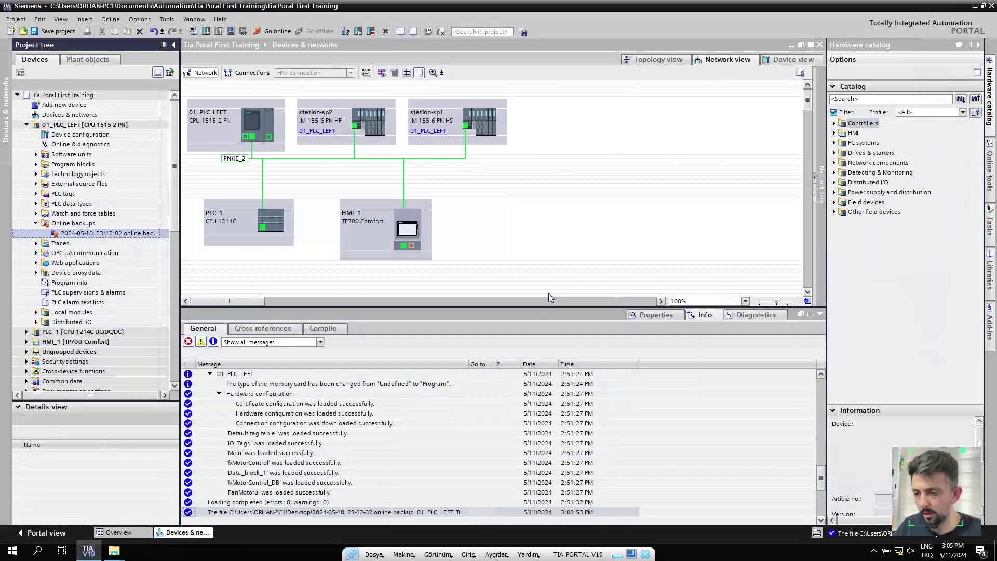
# Step: Minimise TIA Portal, start PRONETA from the desktop and examine the online network topology in Network Analysis
pyautogui.click(975, 6)
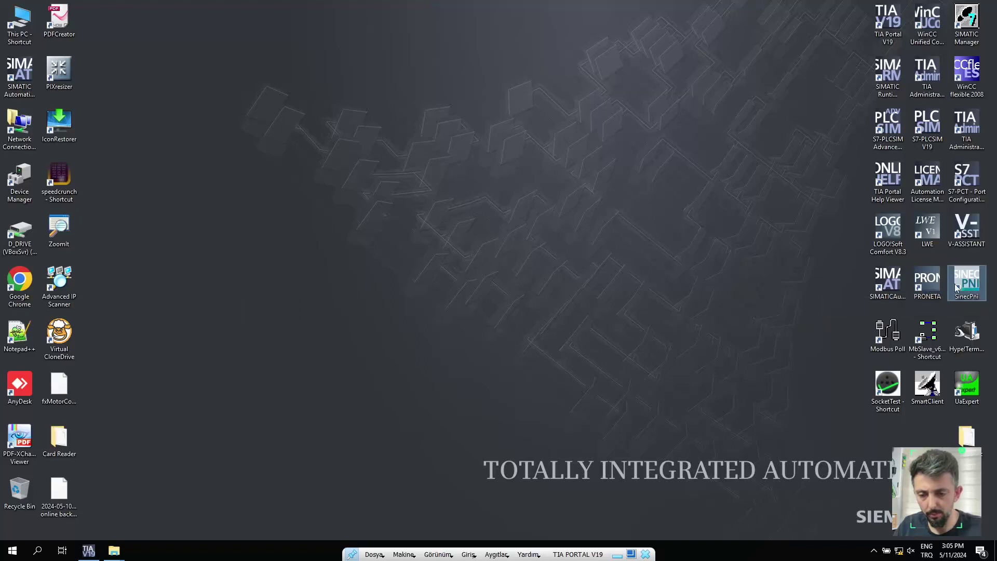
pyautogui.doubleClick(927, 289)
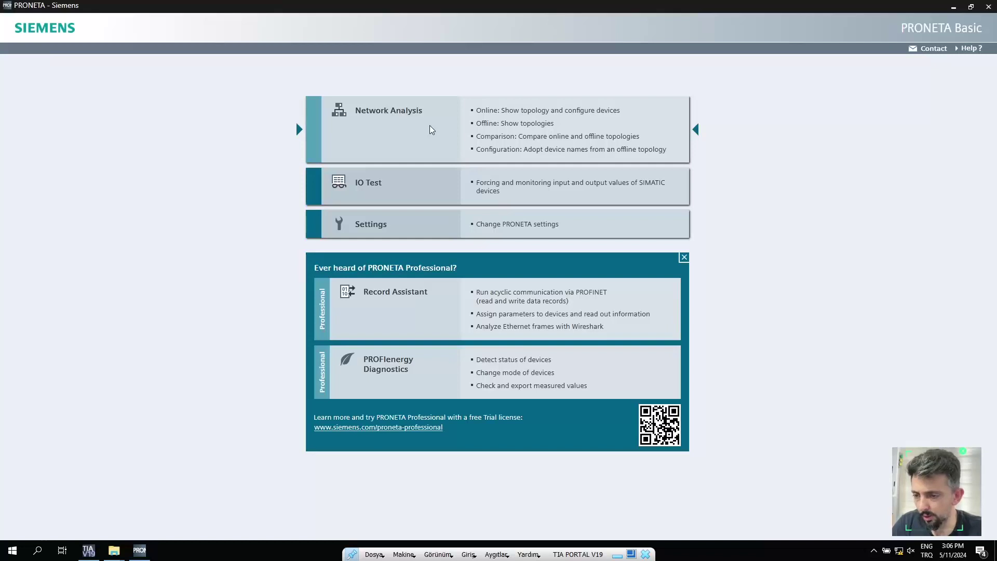
pyautogui.click(449, 100)
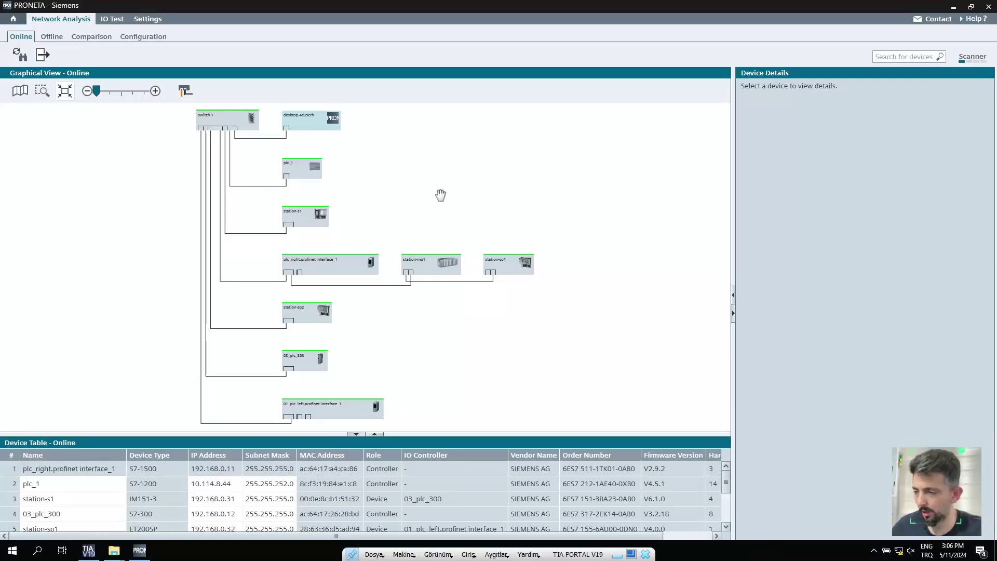
pyautogui.click(154, 91)
pyautogui.scroll(3, 206, 110)
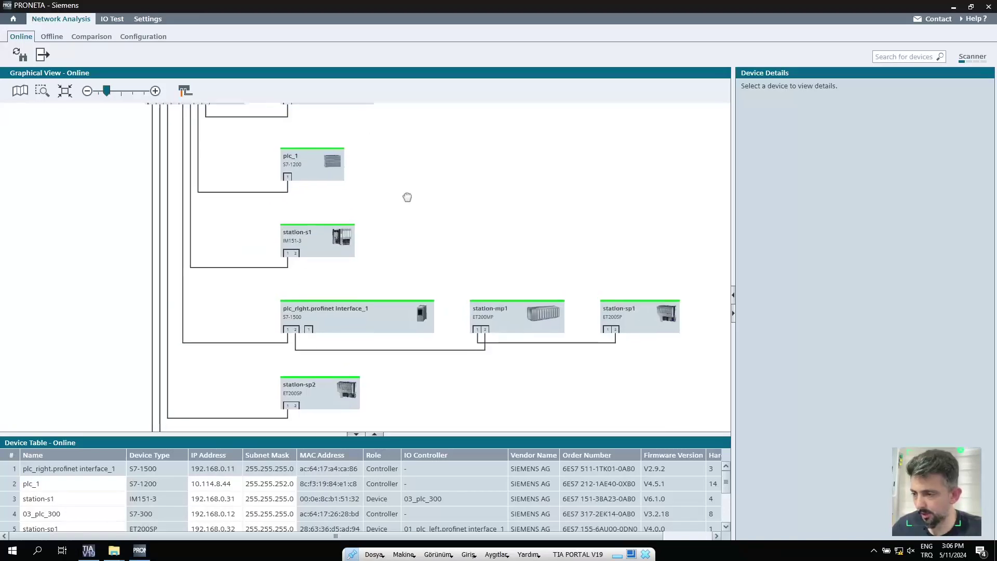
# Step: Examine the network analysis configuration view, the general settings and the network adapter selection
pyautogui.click(153, 40)
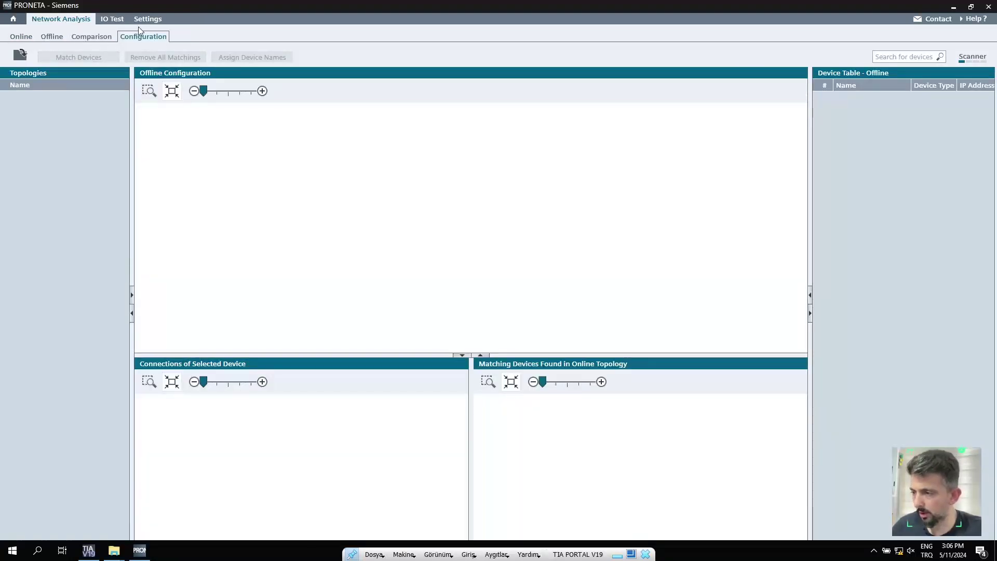
pyautogui.click(155, 21)
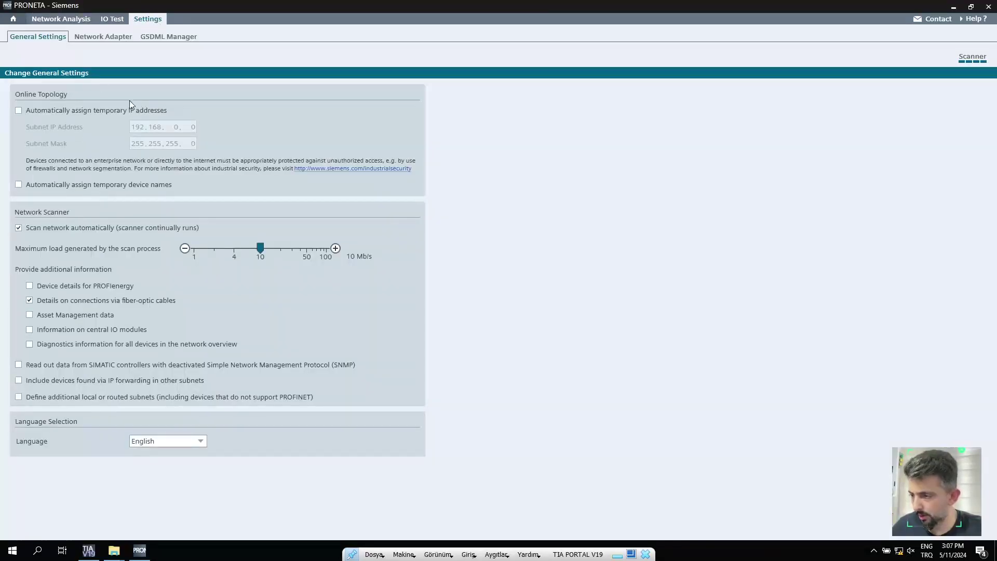
pyautogui.click(99, 39)
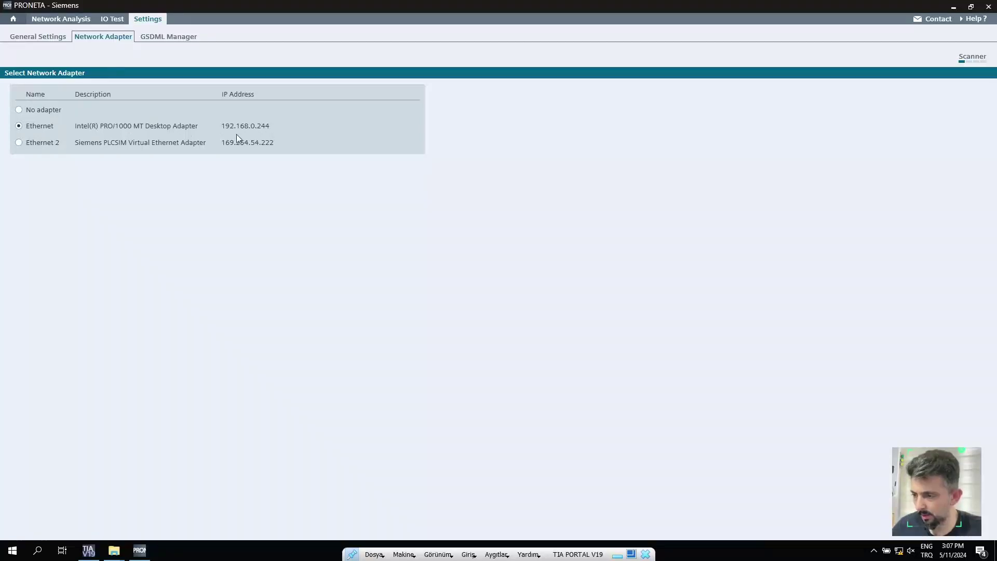
# Step: Review the loaded GSDML files for IO devices, including the ET 200S details, and return to the general settings
pyautogui.click(170, 37)
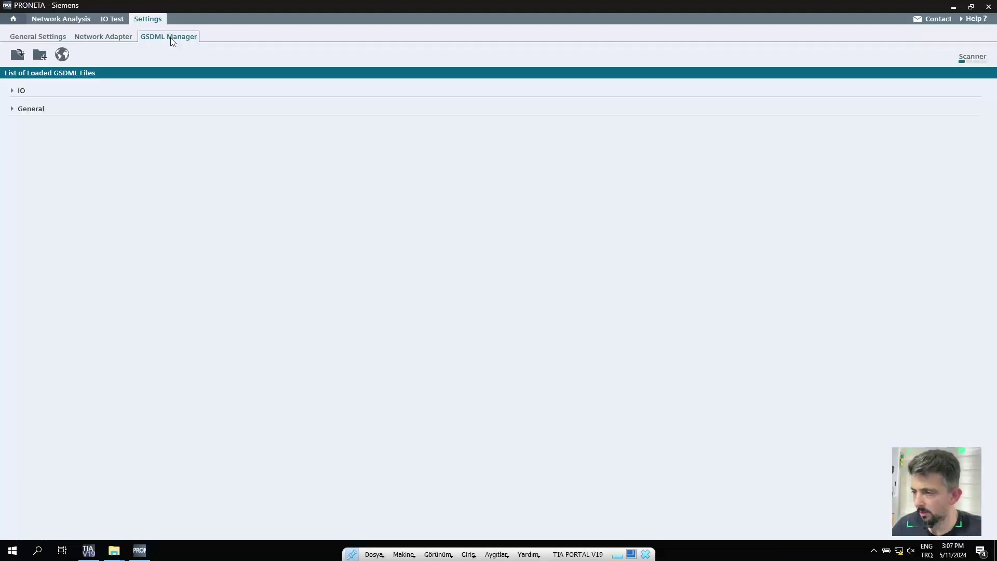
pyautogui.click(12, 92)
pyautogui.click(17, 110)
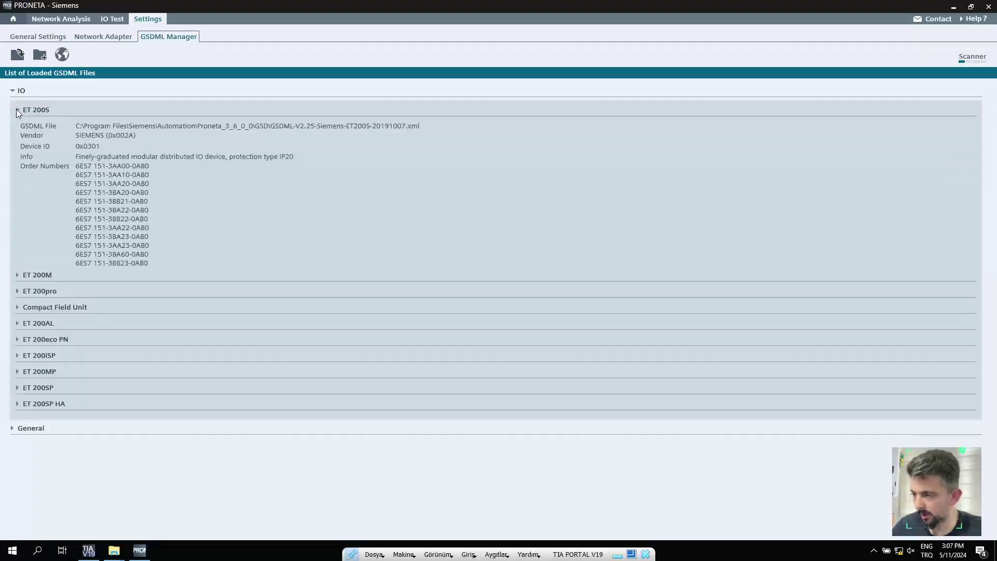
pyautogui.click(17, 110)
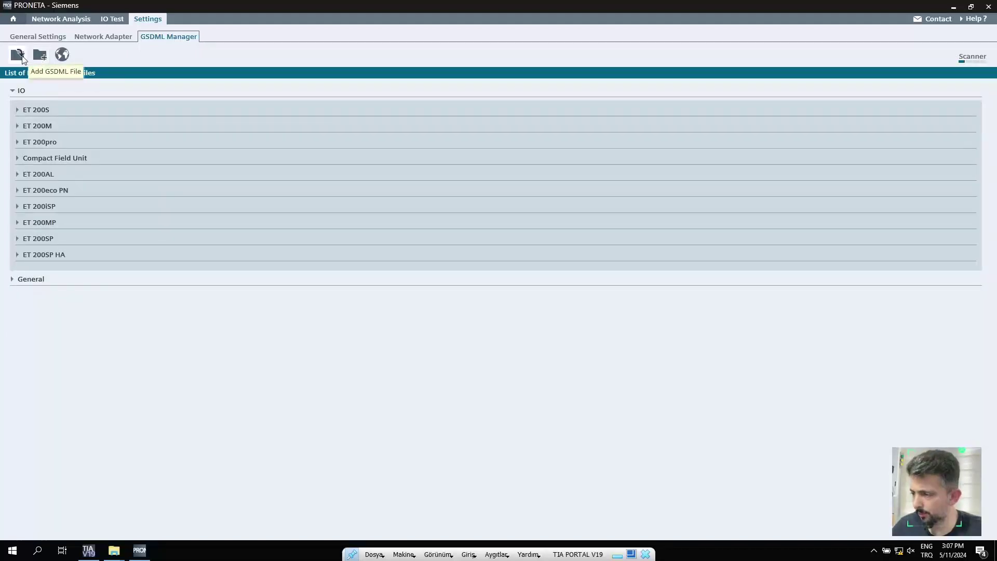
pyautogui.click(39, 37)
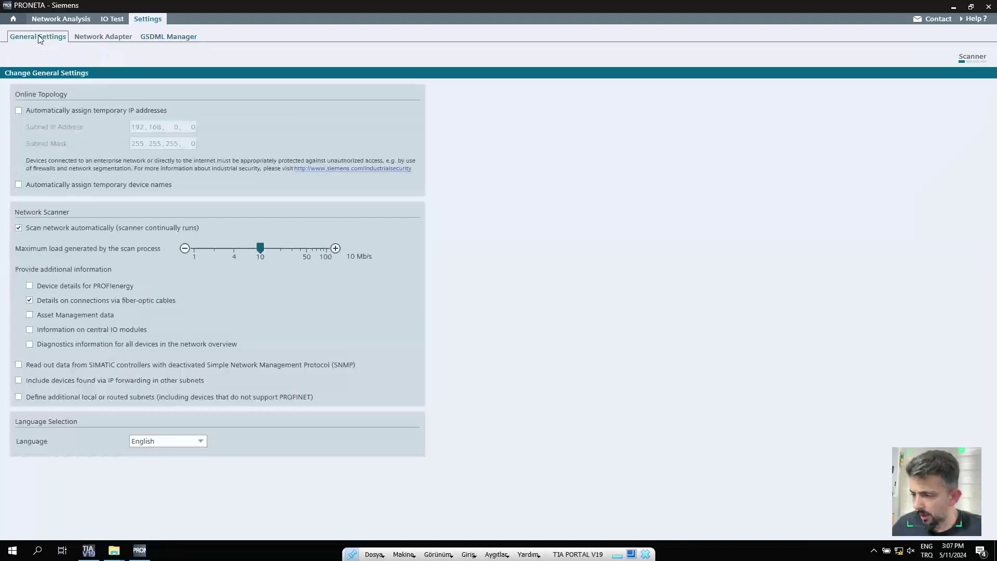
# Step: Refresh the online topology in Network Analysis, widen the graphical view and examine the device connections
pyautogui.click(54, 20)
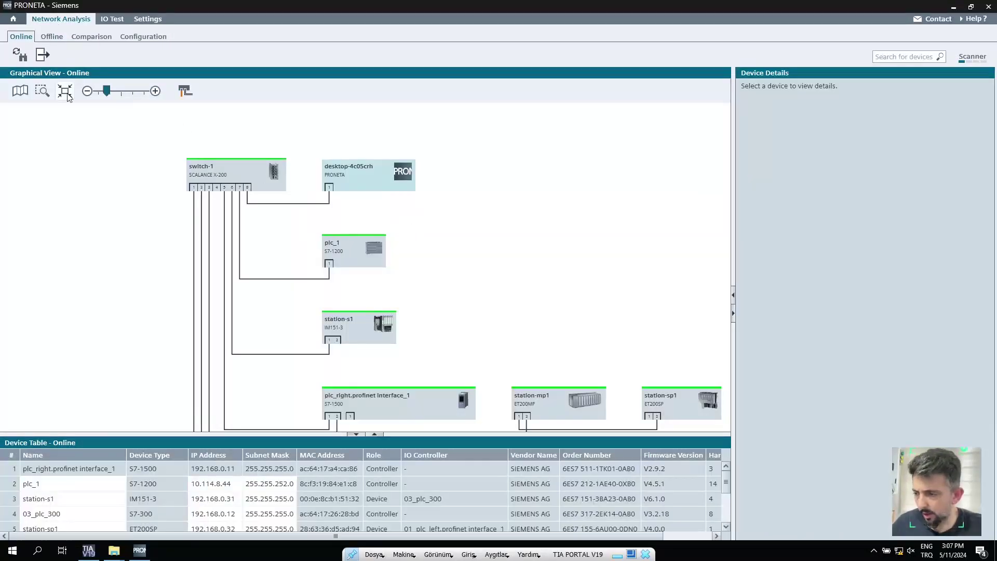
pyautogui.click(23, 57)
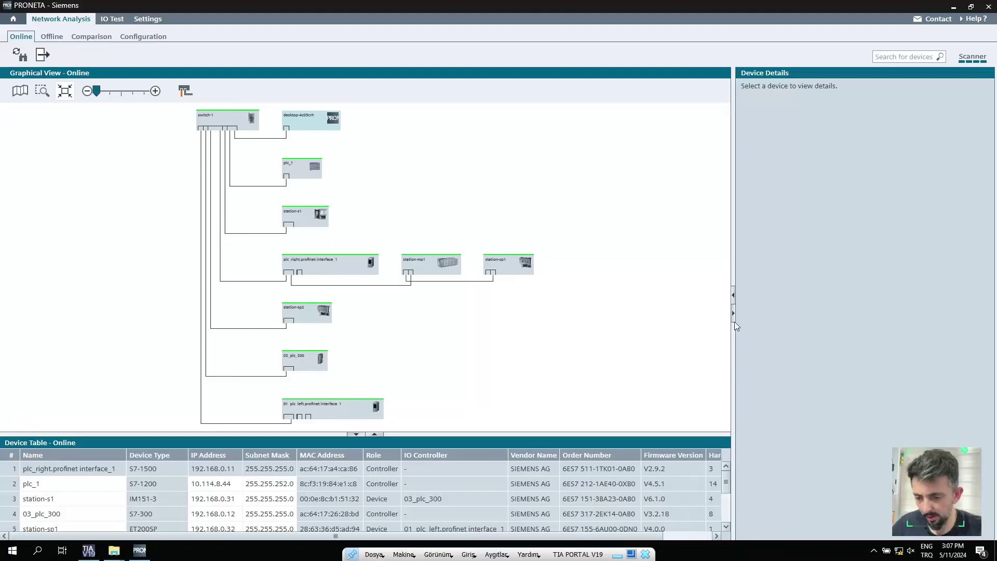
pyautogui.moveTo(736, 335); pyautogui.dragTo(867, 359)
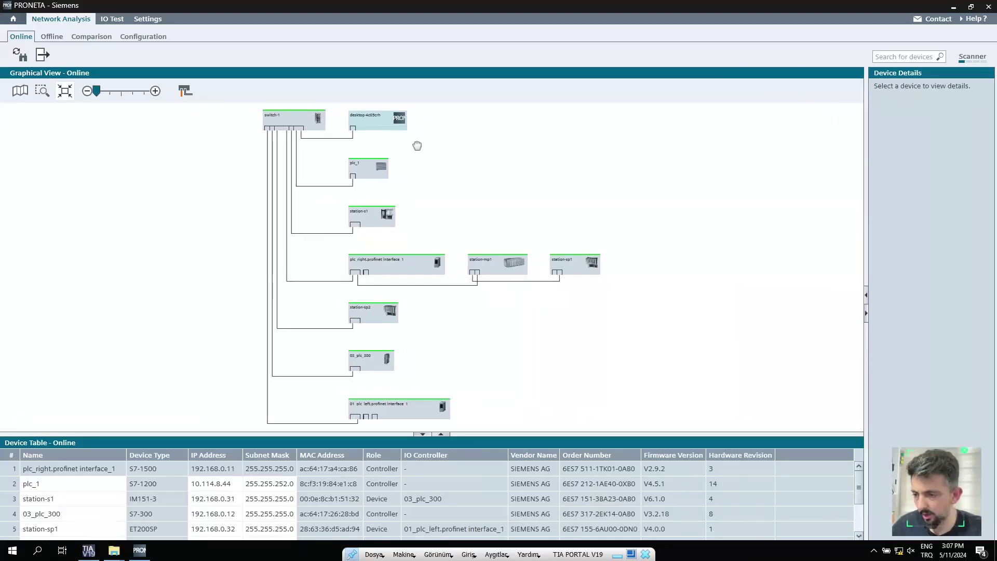
pyautogui.click(155, 91)
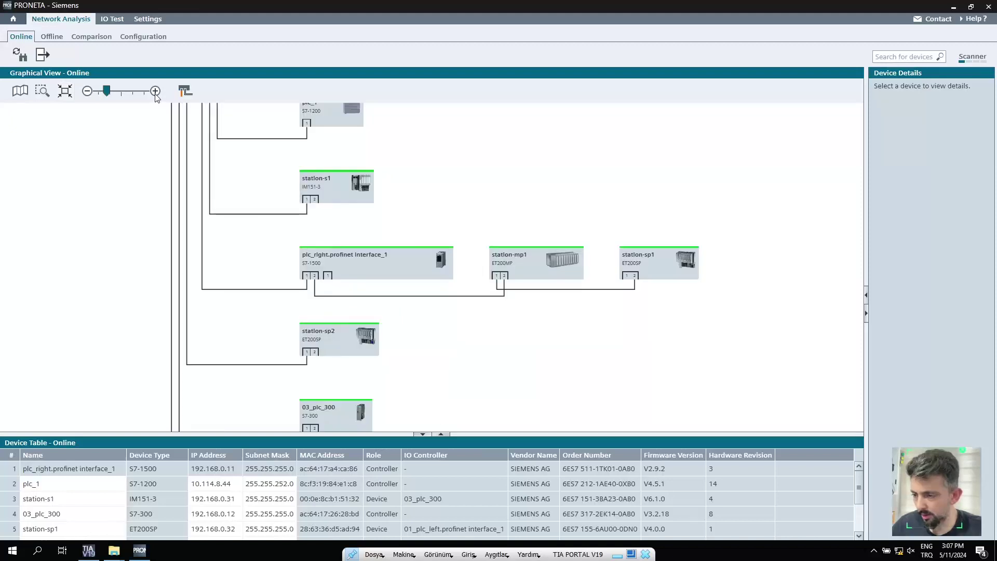
pyautogui.scroll(-3, 274, 216)
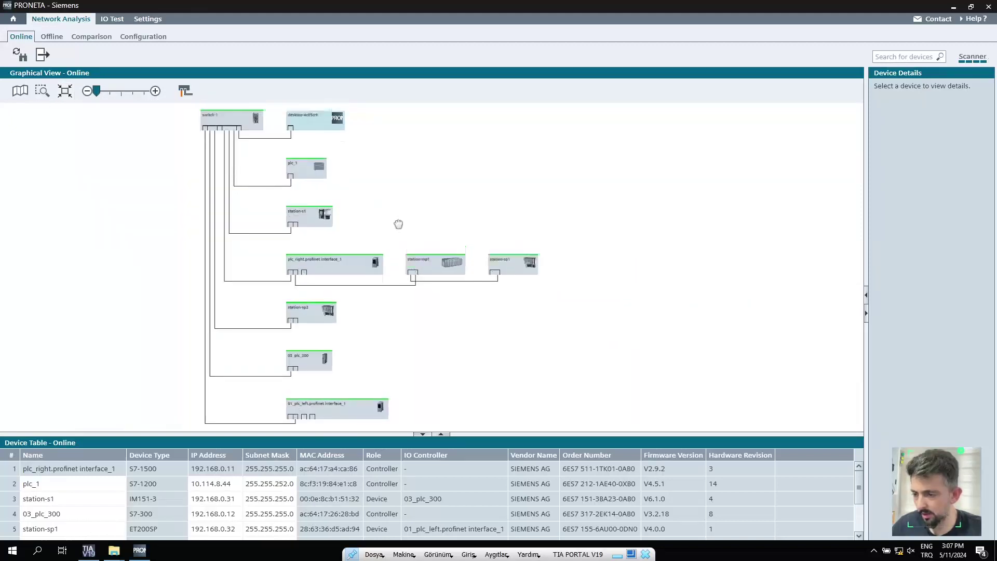
# Step: Select the PRONETA station's port 1 and switch-1 in the online topology to trace their highlighted connections
pyautogui.scroll(4, 348, 224)
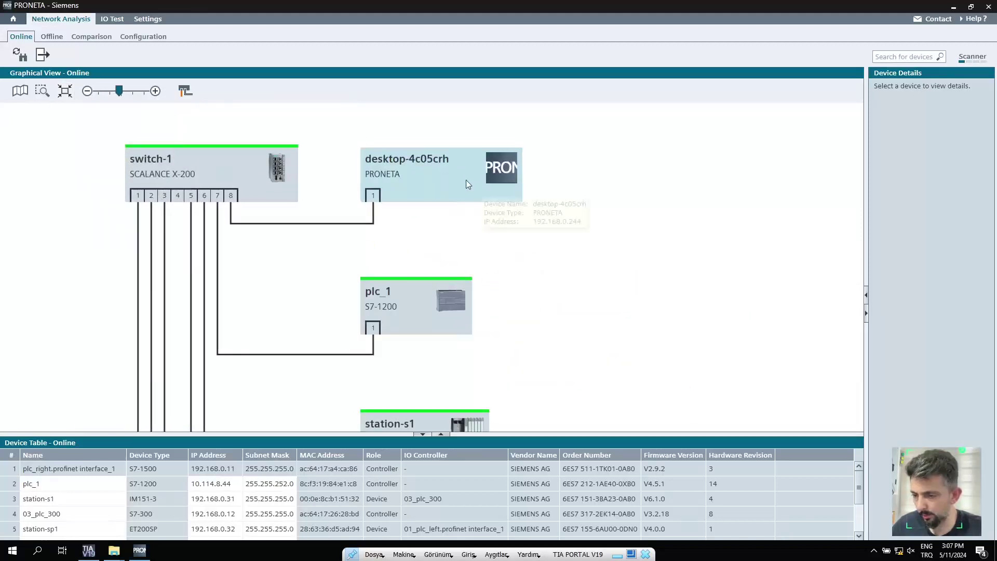
pyautogui.moveTo(372, 196)
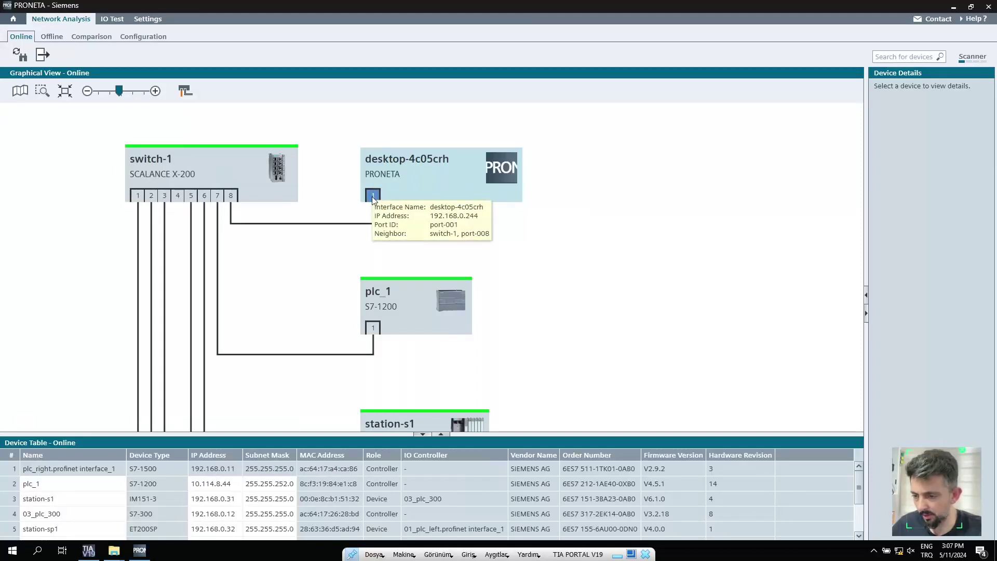
pyautogui.click(372, 197)
pyautogui.moveTo(244, 189)
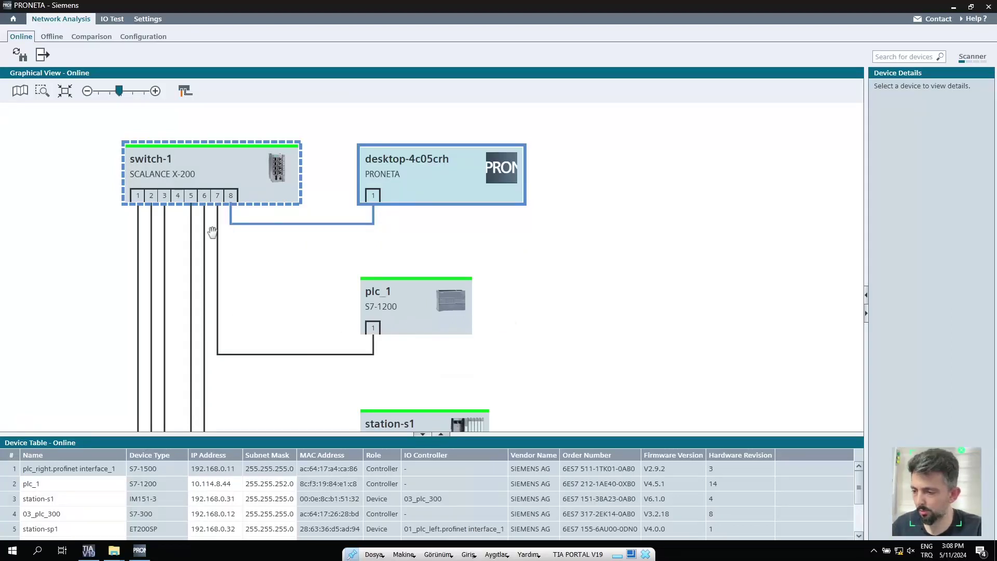
pyautogui.click(207, 203)
pyautogui.scroll(-2, 208, 204)
pyautogui.scroll(-2, 207, 203)
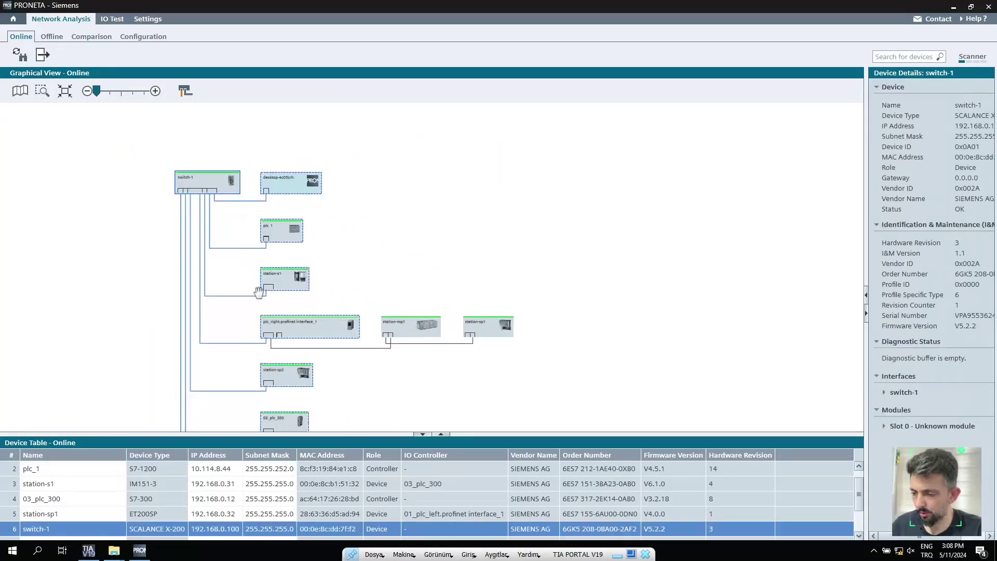
# Step: Examine the port connections of station-s1 and of the line from plc_right through station-mp1 to station-sp1
pyautogui.scroll(2, 259, 293)
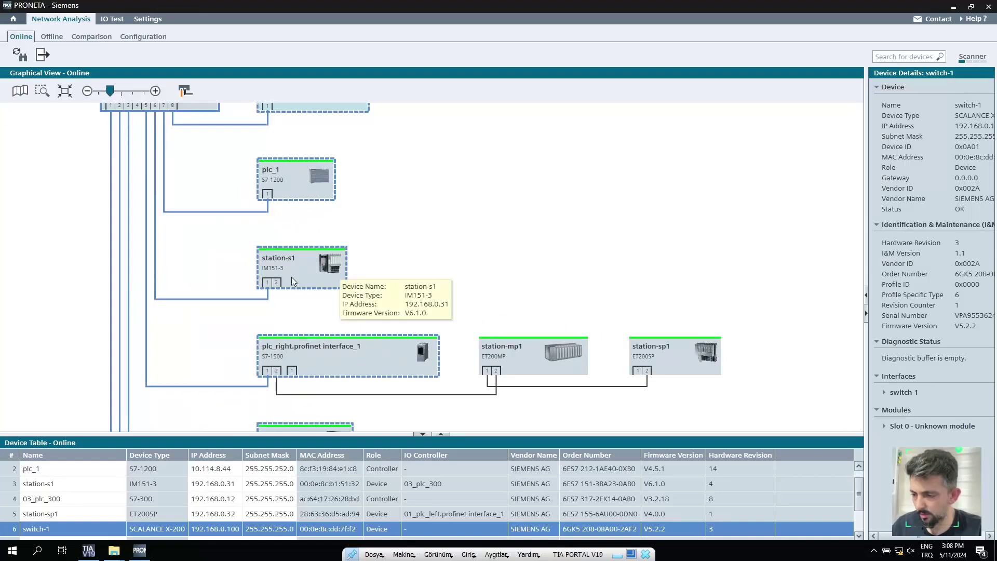
pyautogui.scroll(-2, 292, 278)
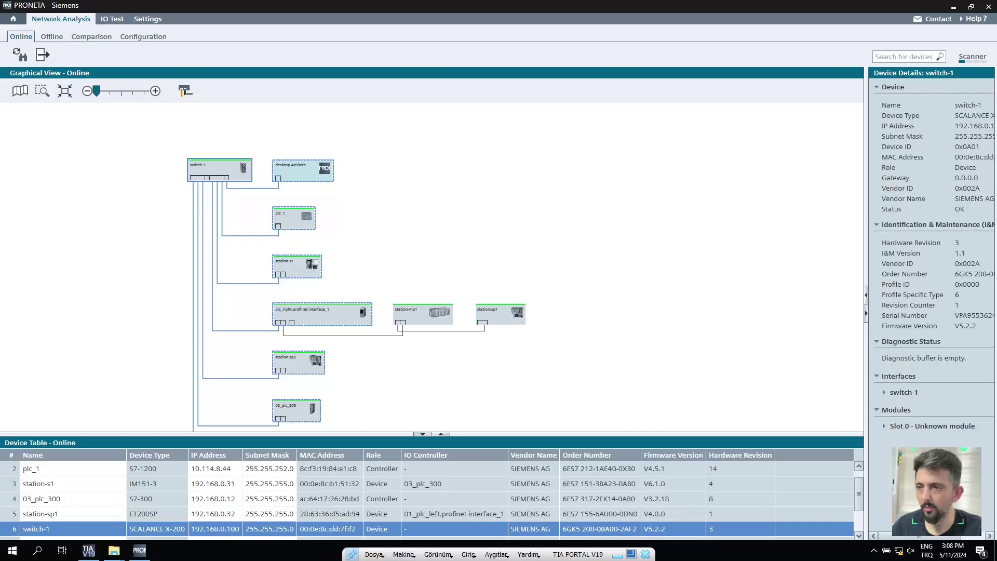
pyautogui.scroll(3, 343, 262)
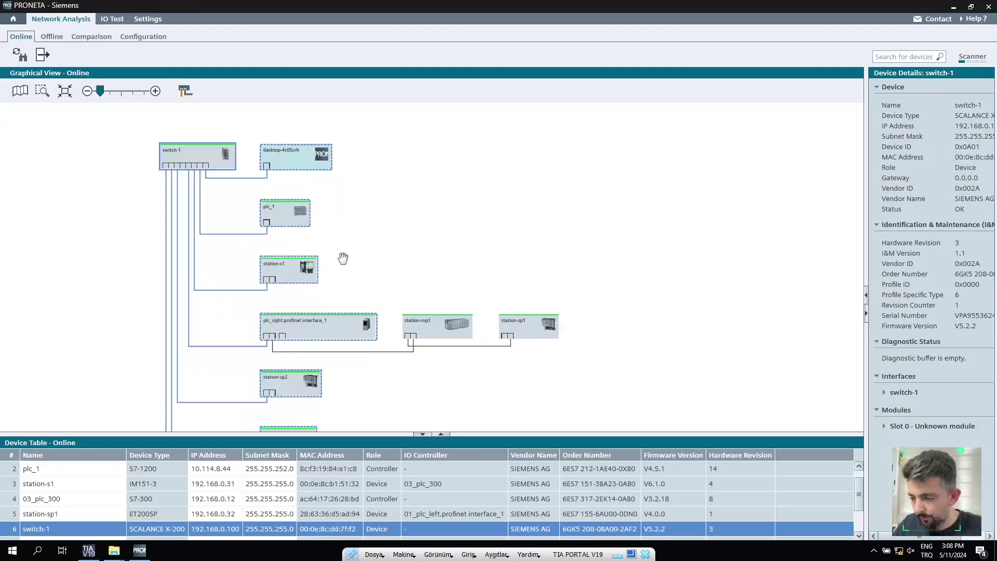
pyautogui.scroll(2, 317, 380)
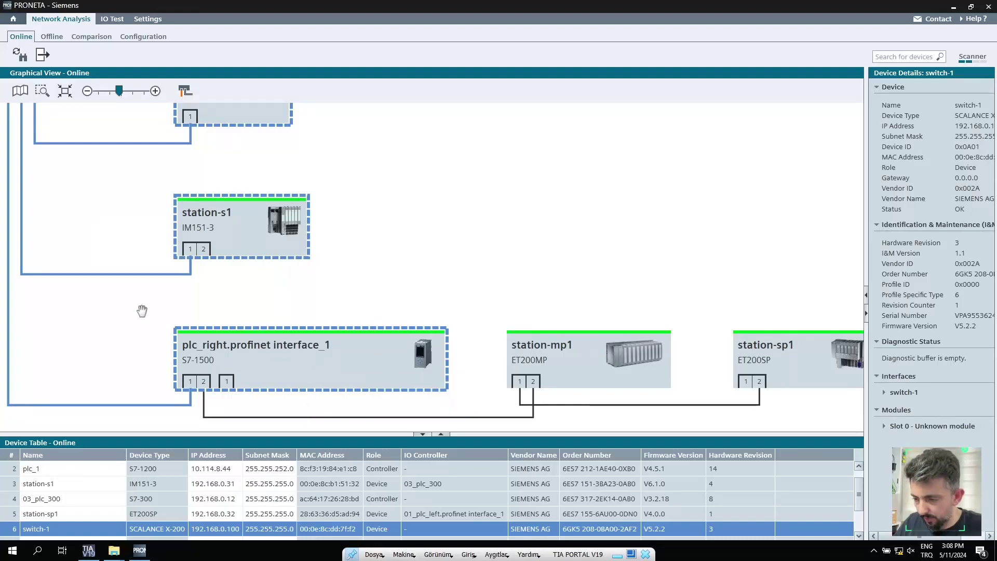
pyautogui.scroll(-2, 139, 309)
pyautogui.scroll(2, 253, 374)
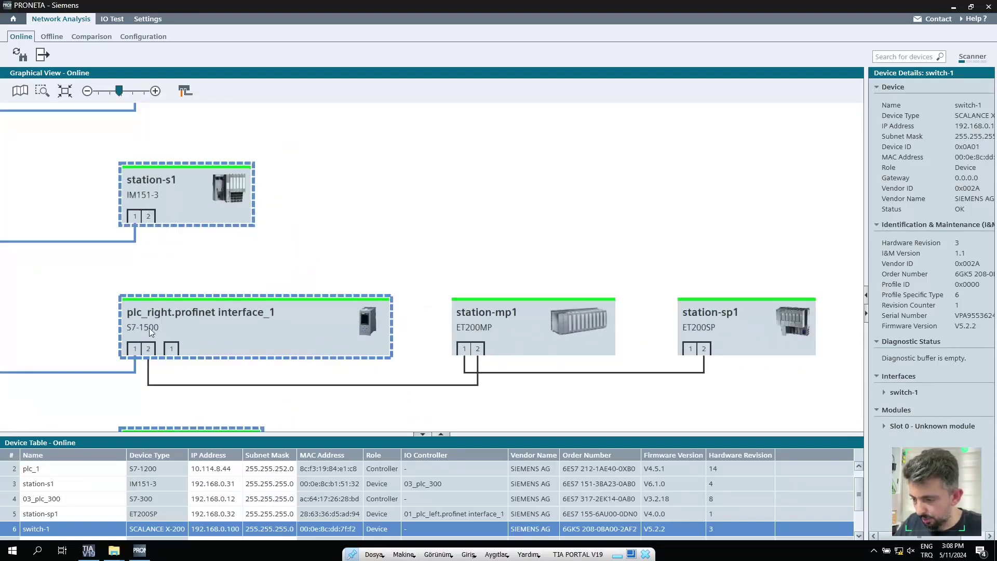
pyautogui.scroll(-2, 140, 364)
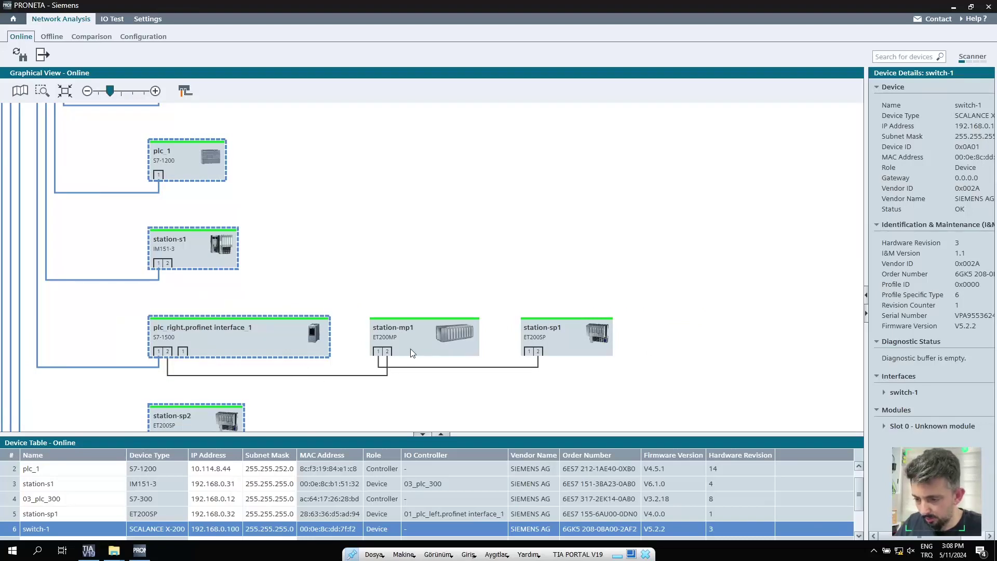
pyautogui.scroll(2, 422, 354)
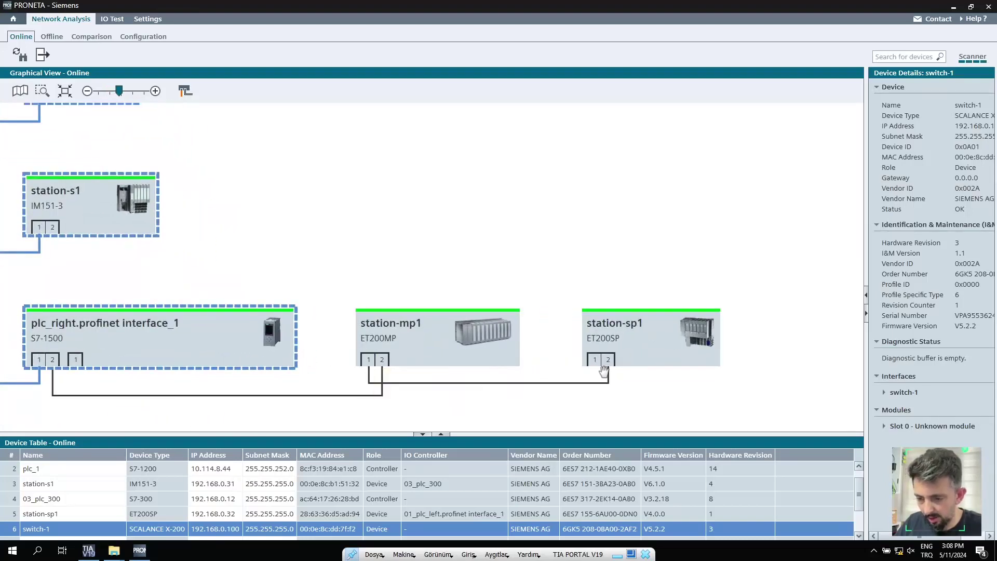
# Step: Examine how station-sp2, 03_plc_300 and 01_plc_left are connected to switch-1, including the ports of 01_plc_left
pyautogui.scroll(-3, 574, 251)
pyautogui.scroll(3, 392, 401)
pyautogui.scroll(1, 477, 304)
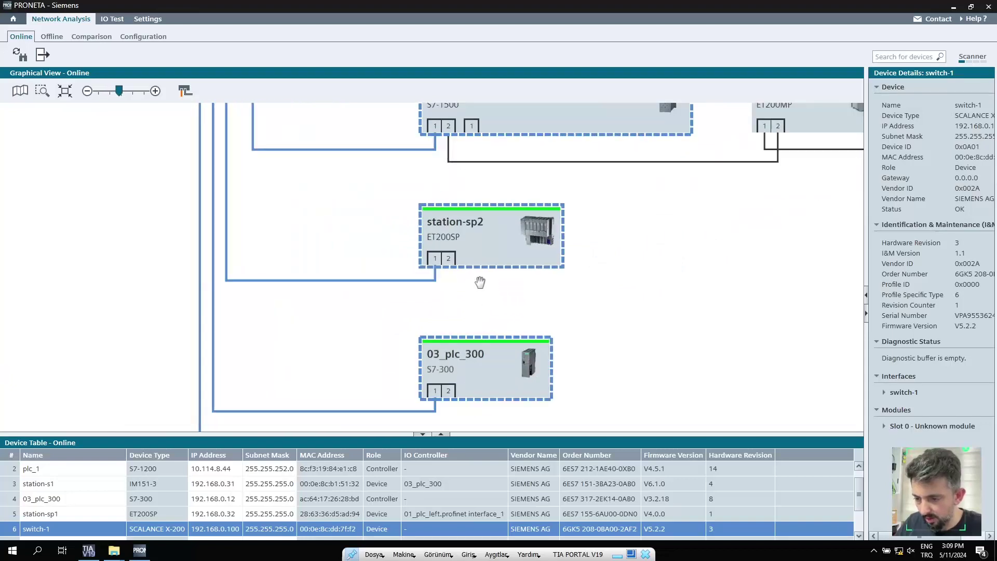
pyautogui.scroll(-2, 435, 197)
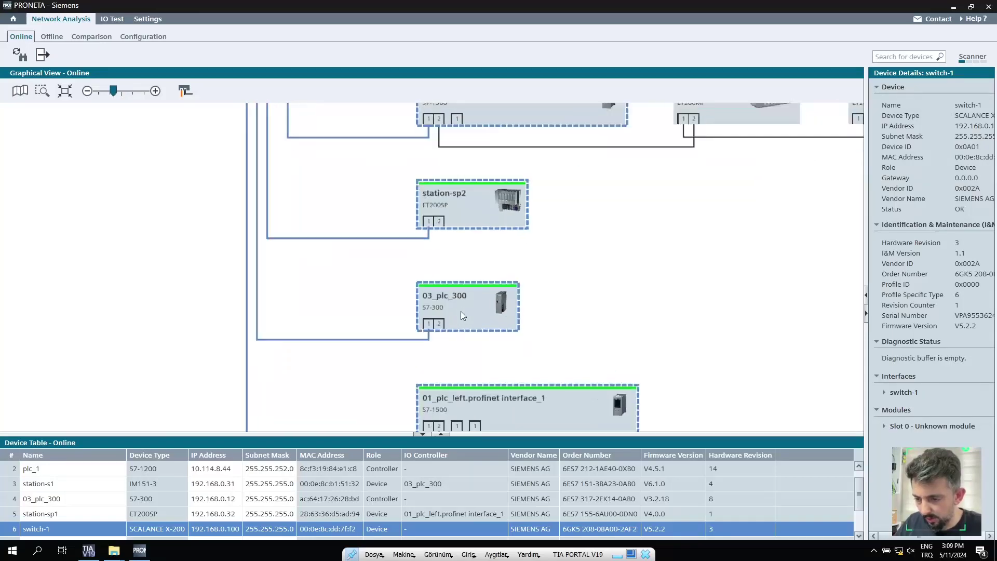
pyautogui.scroll(1, 460, 311)
pyautogui.scroll(-1, 354, 200)
pyautogui.scroll(1, 430, 346)
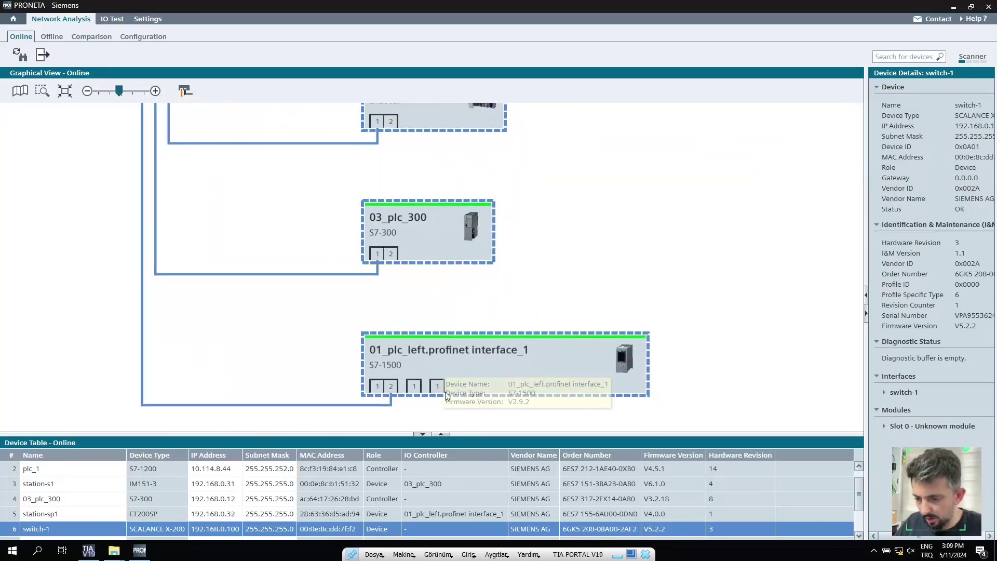
pyautogui.scroll(-1, 450, 376)
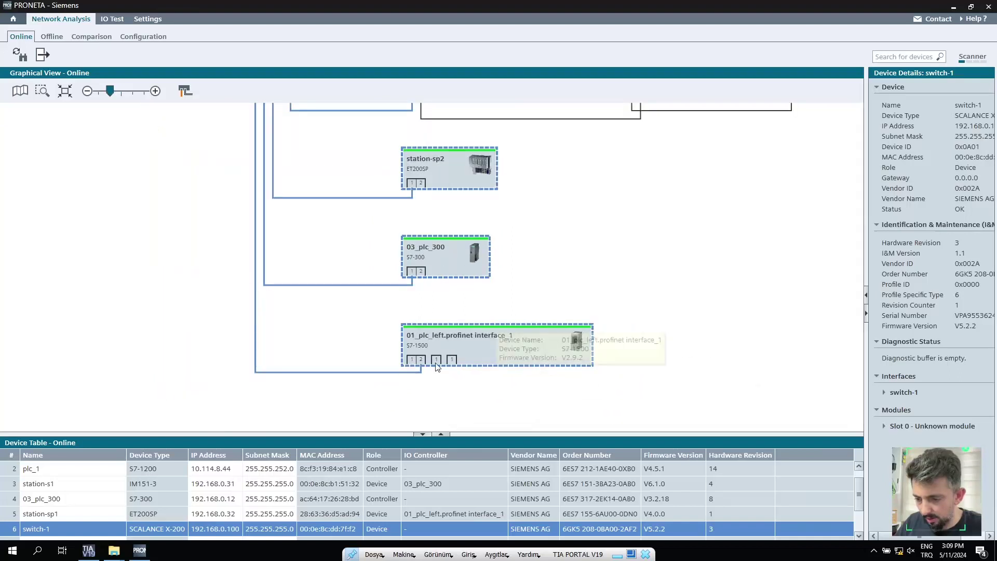